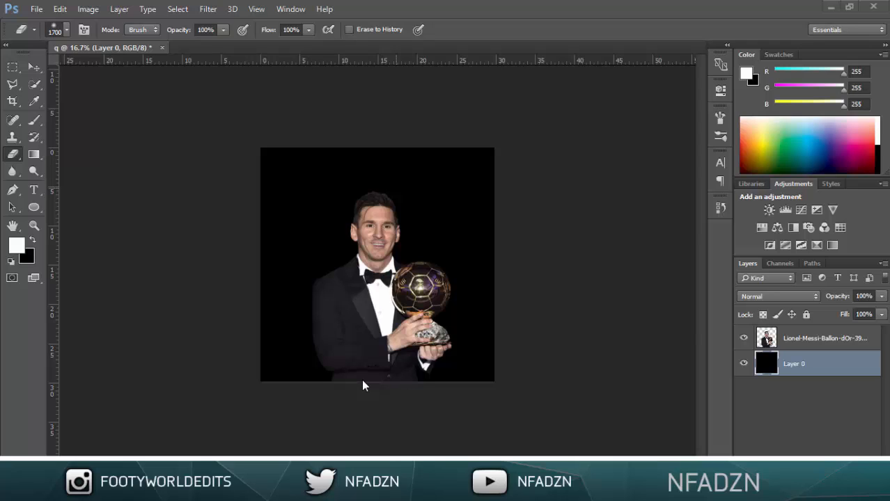
click(10, 209)
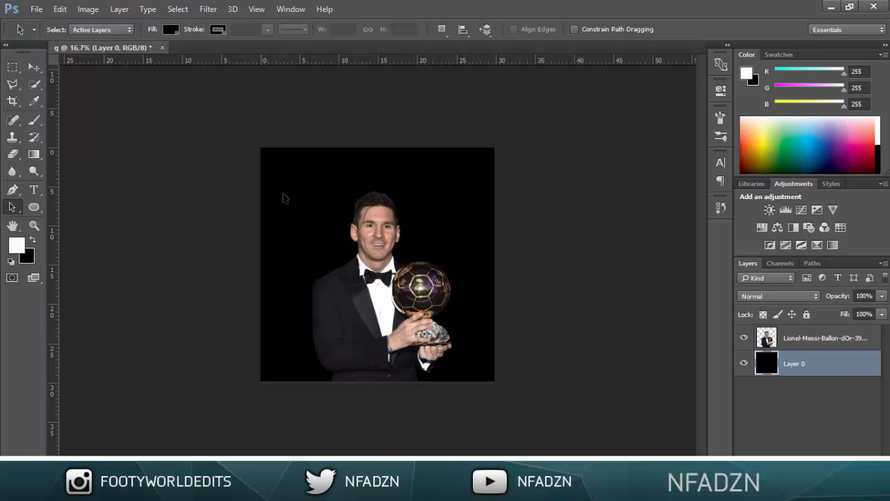
click(28, 6)
key(Escape)
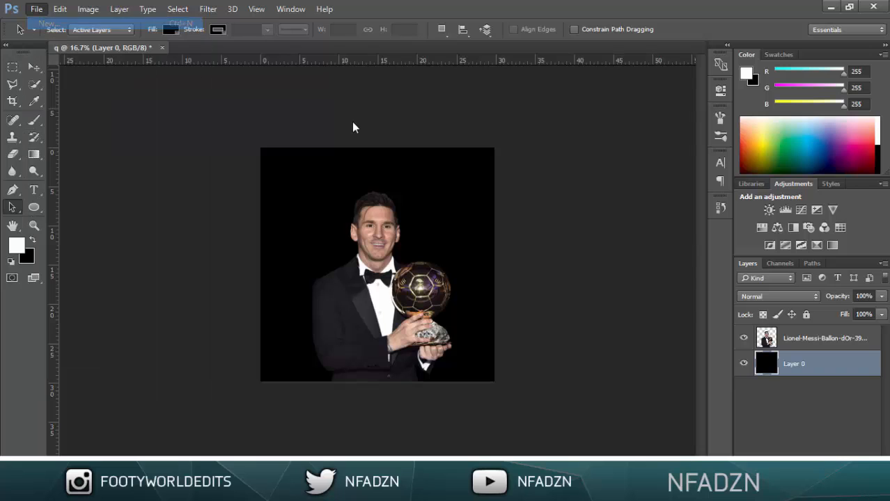
key(ctrl+n)
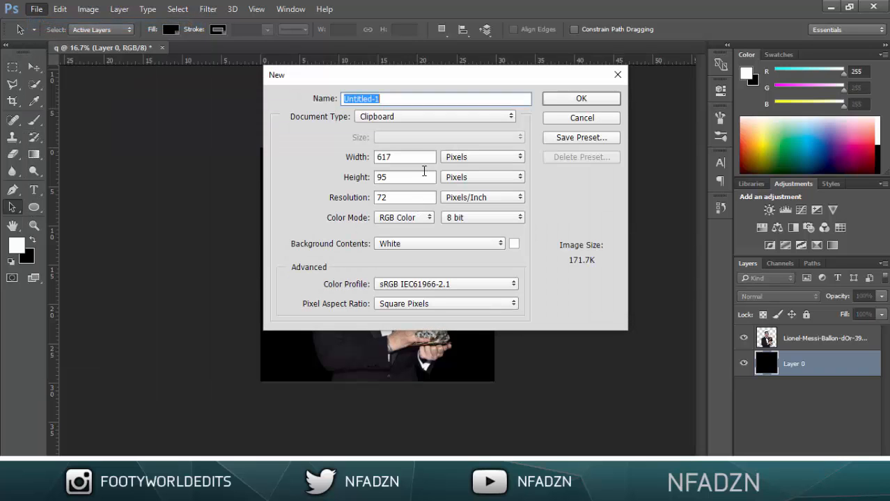
click(426, 159)
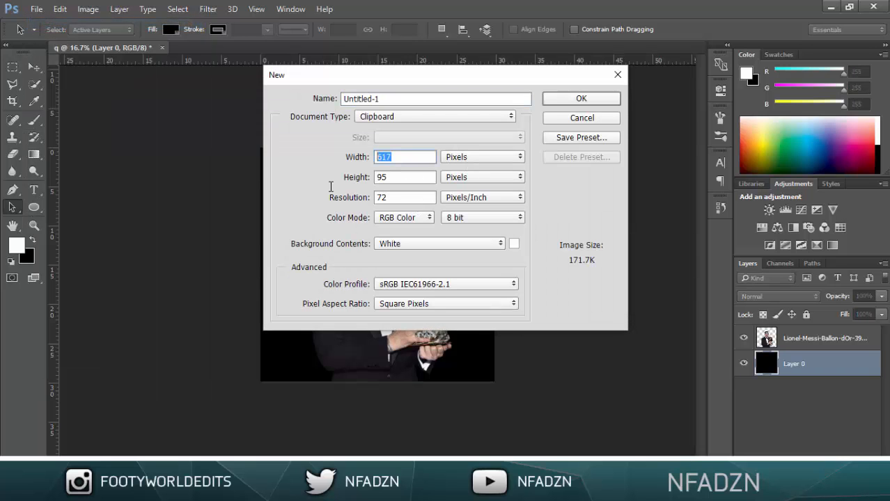
click(406, 179)
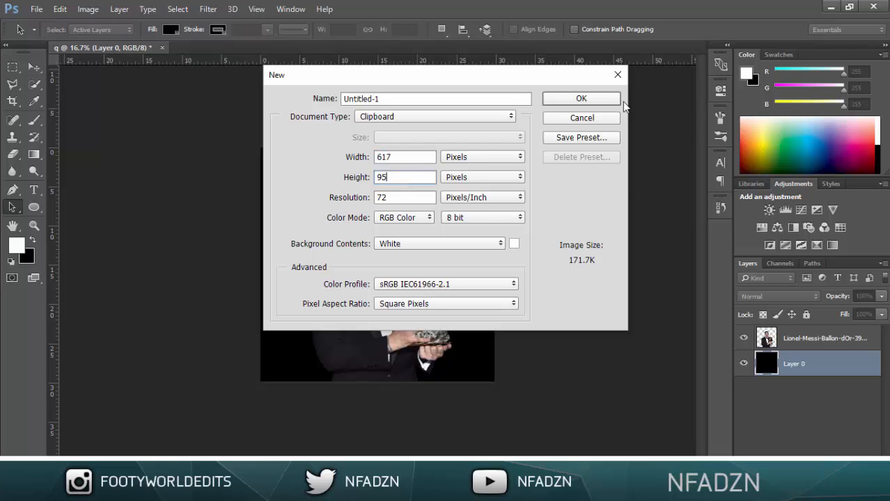
click(622, 76)
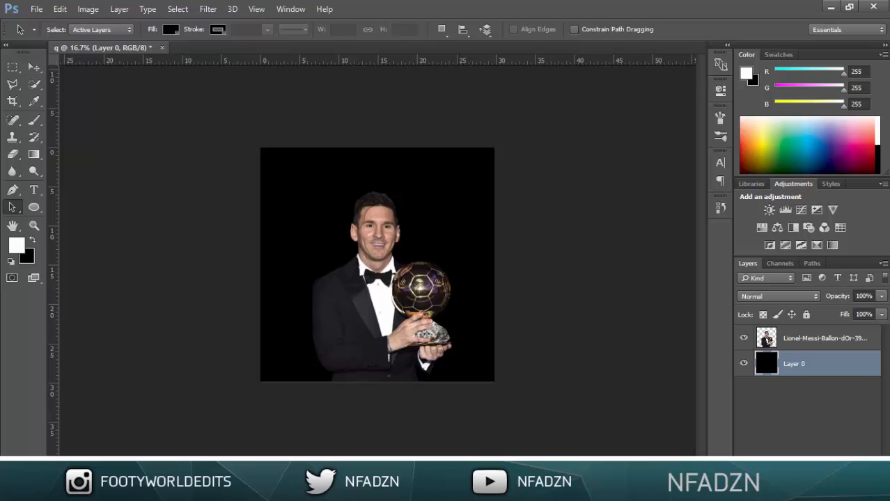
Step: Place the swoosh texture from the GRUNGE folder behind the man and scale it to 372.40% so it fills the canvas
mouse_move(302, 480)
click(303, 428)
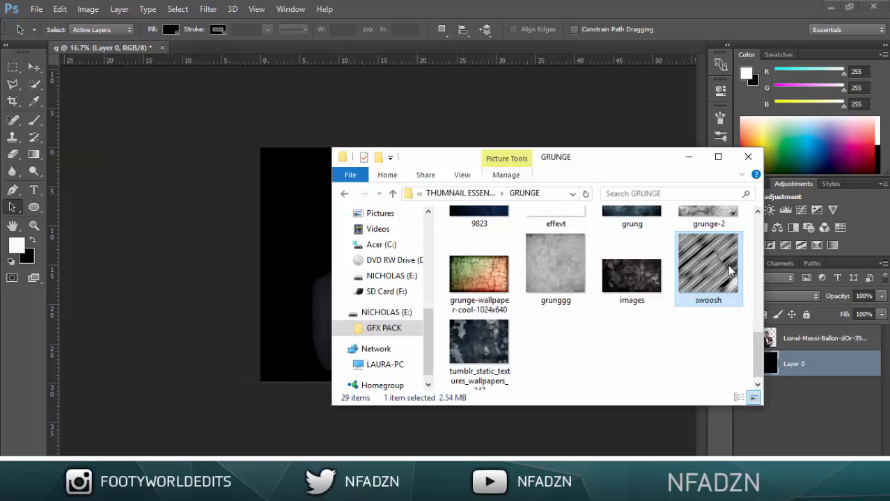
drag(731, 272, 276, 301)
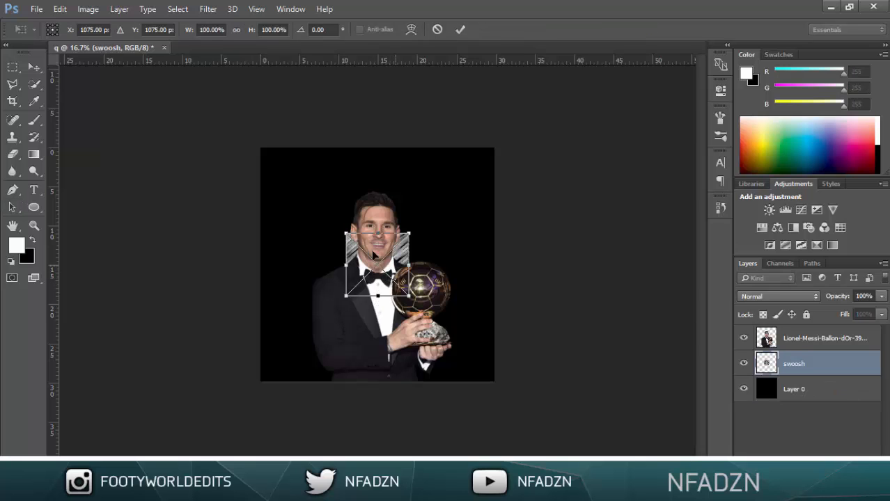
drag(374, 256, 315, 181)
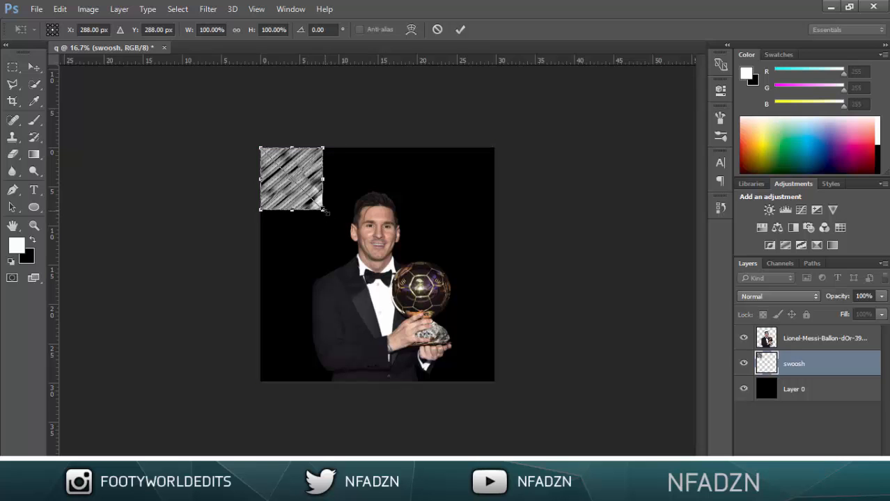
drag(468, 326, 498, 382)
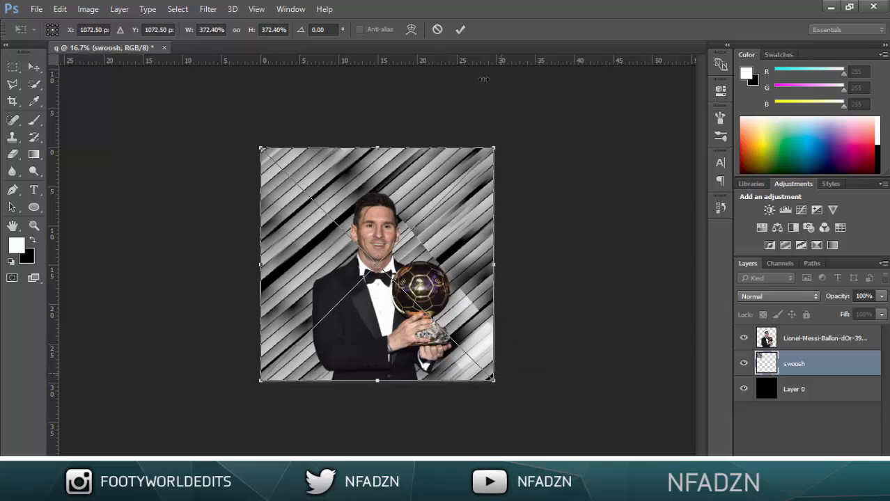
click(460, 30)
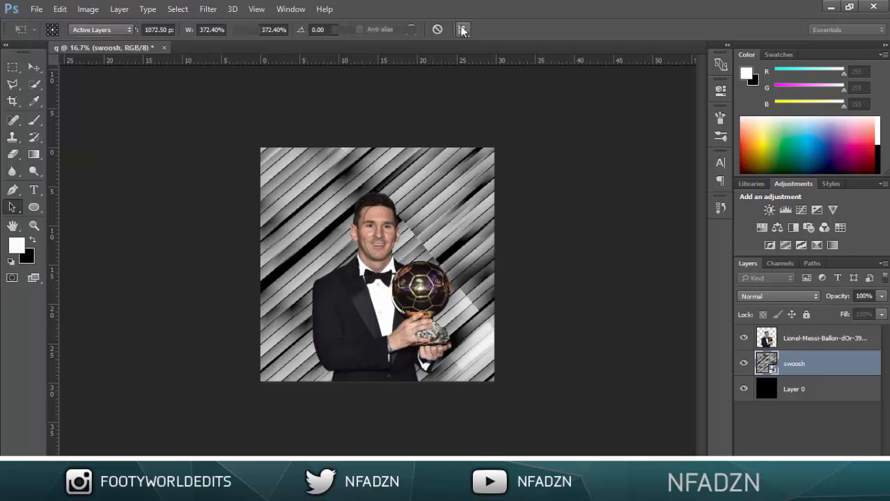
Step: Rasterize the swoosh layer and add a layer mask to it
key(ctrl+plus)
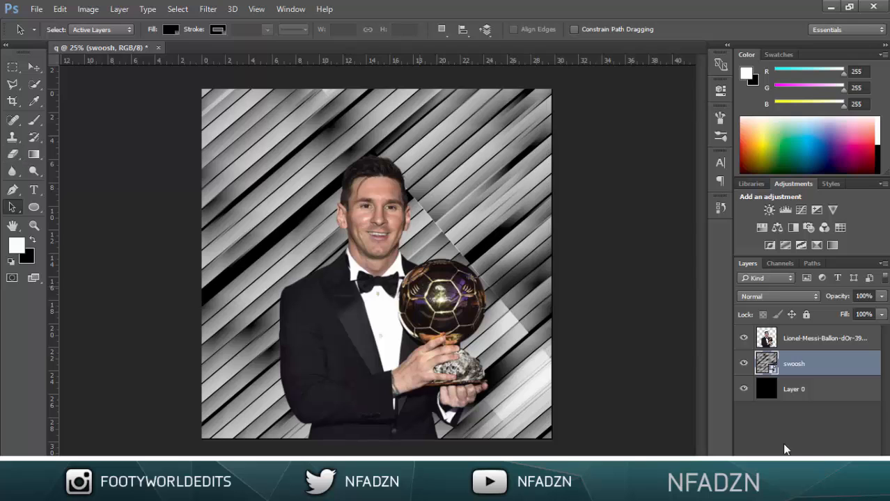
right_click(779, 365)
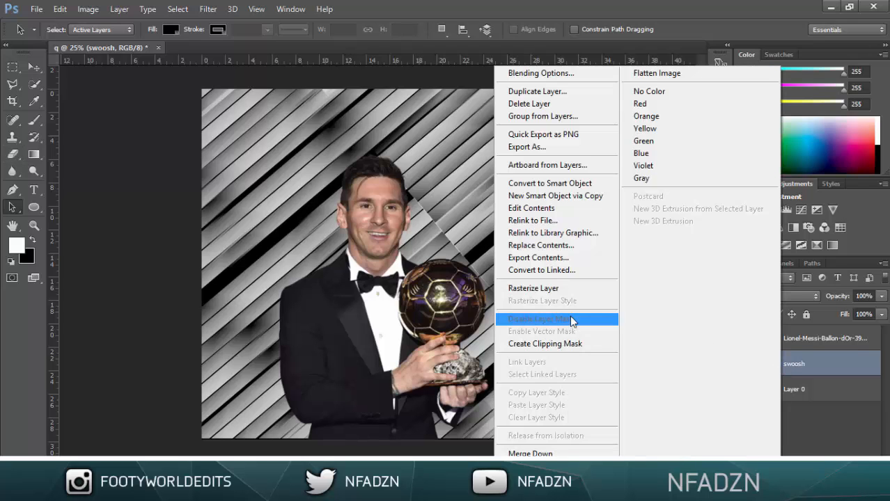
click(580, 289)
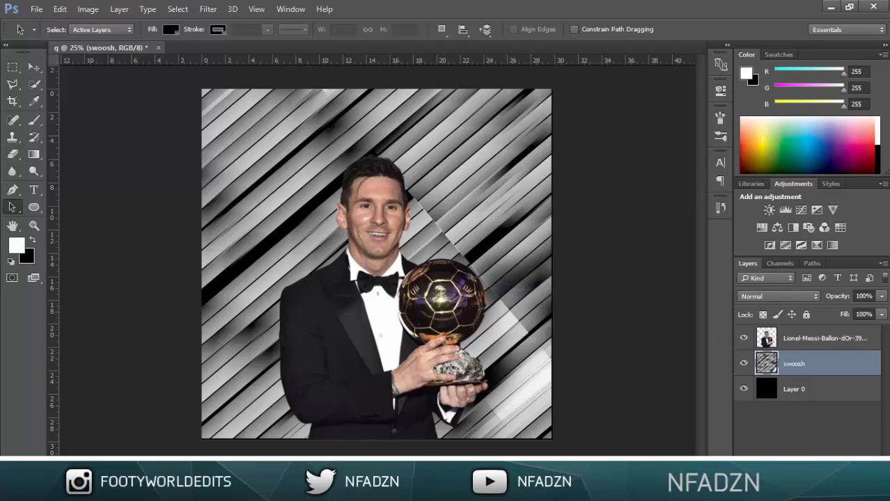
click(794, 487)
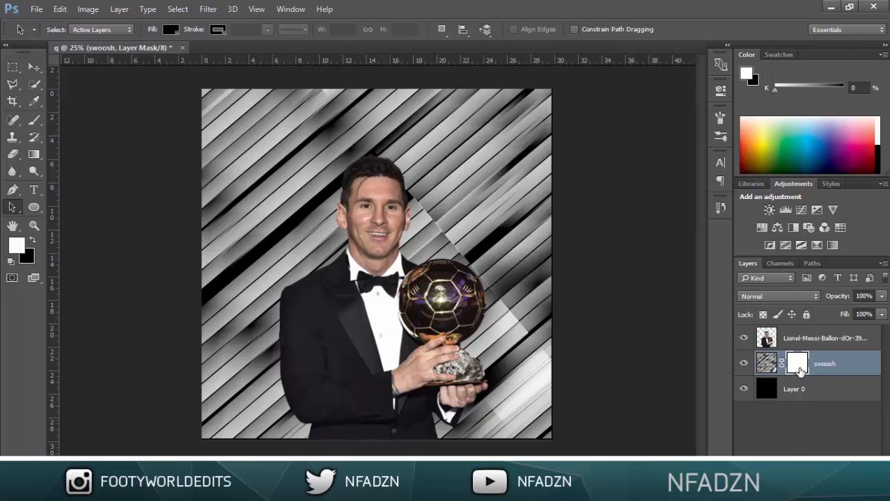
Step: Erase the swoosh texture through its mask along the left side of the canvas with the 1700 px Eraser
click(13, 154)
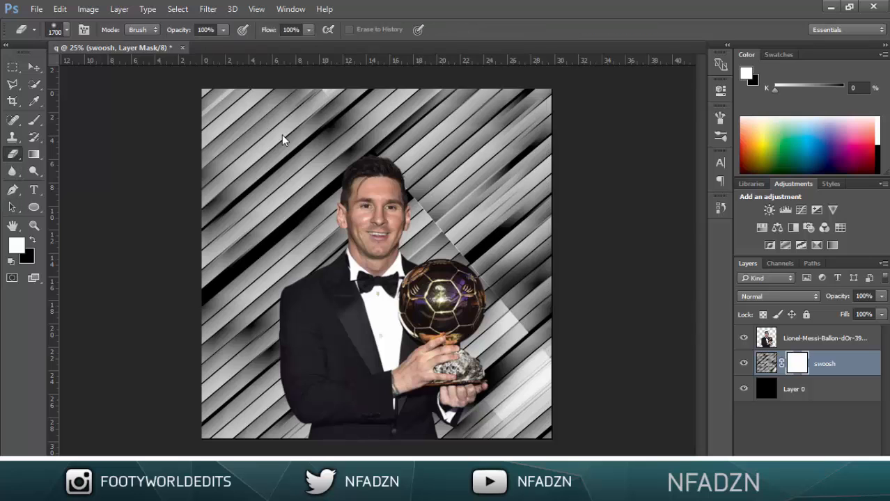
key(ctrl+minus)
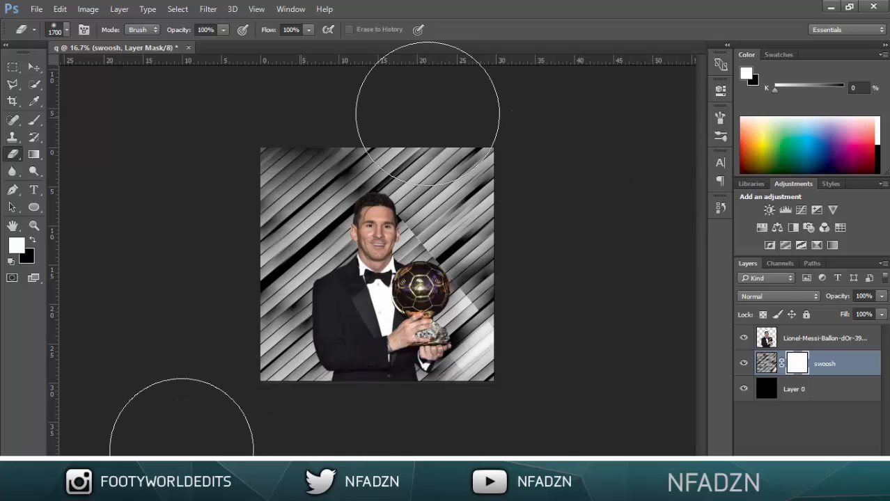
click(248, 138)
click(244, 264)
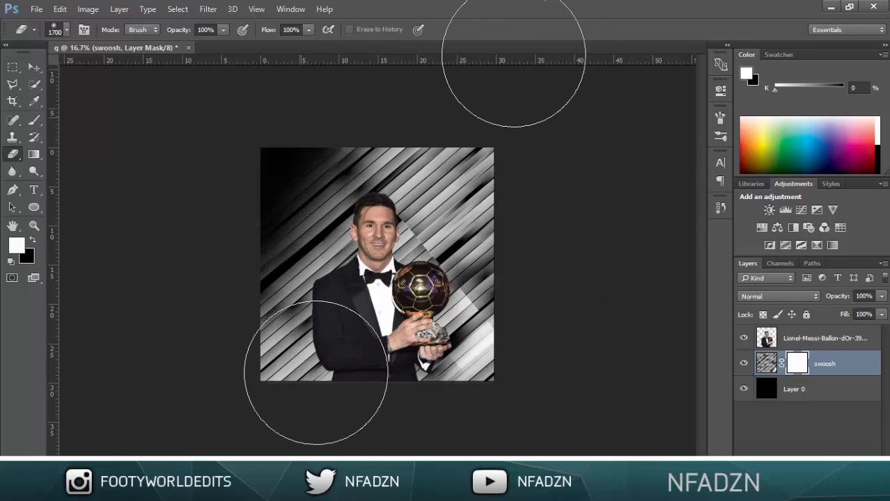
click(241, 312)
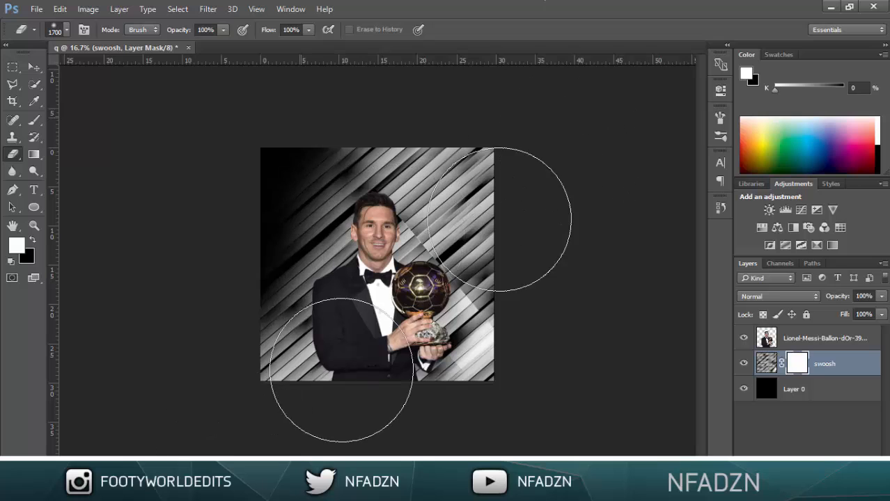
click(272, 222)
click(314, 174)
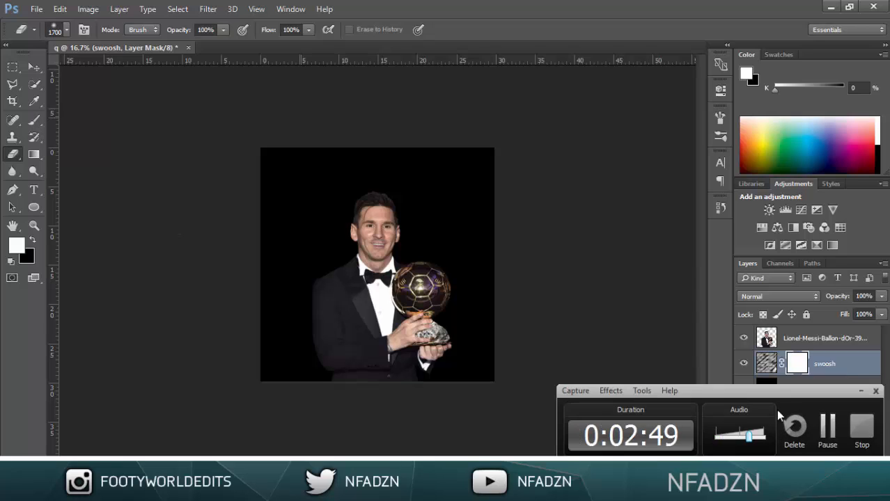
Step: Invert the swoosh layer mask to black and choose the 1600 px grid-texture brush for the Brush tool
key(ctrl+i)
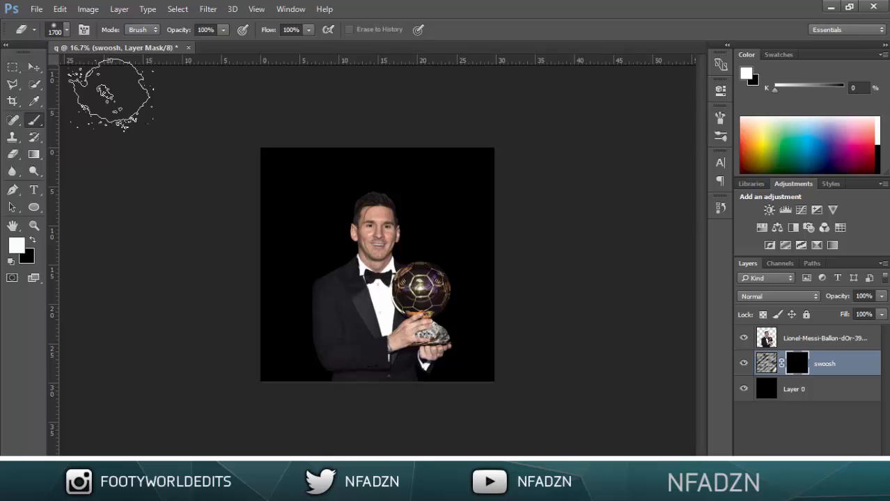
key(b)
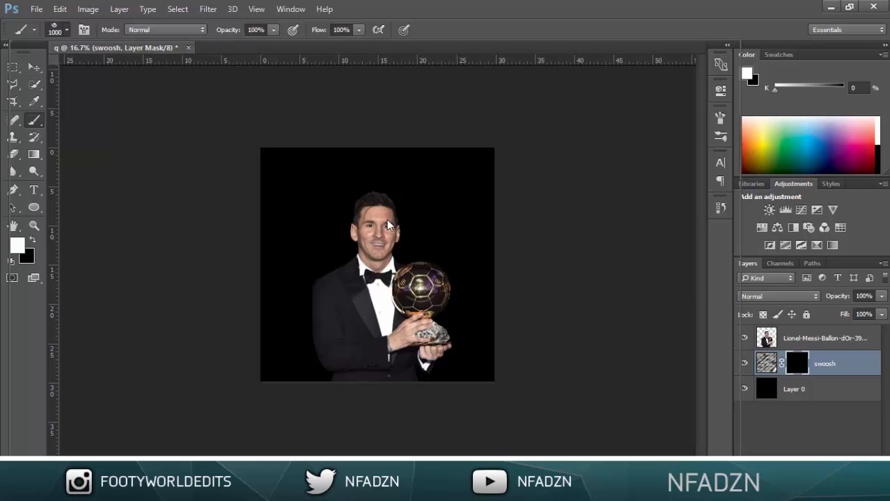
right_click(598, 296)
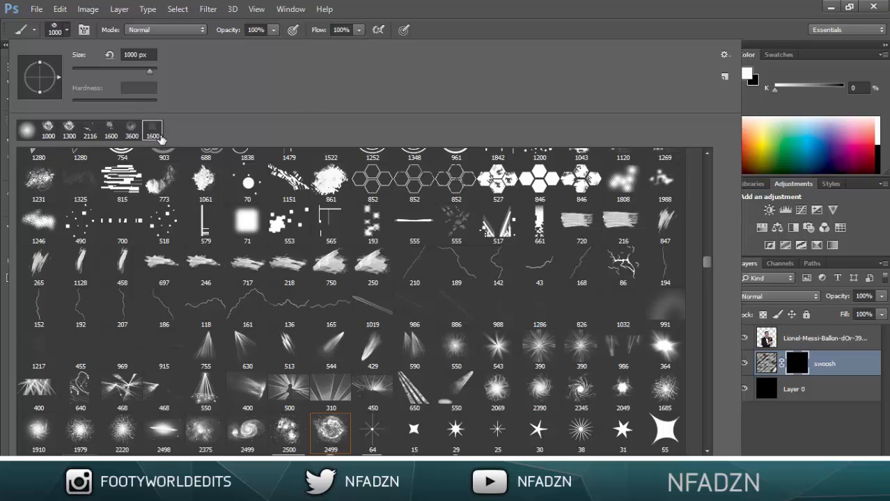
double_click(153, 127)
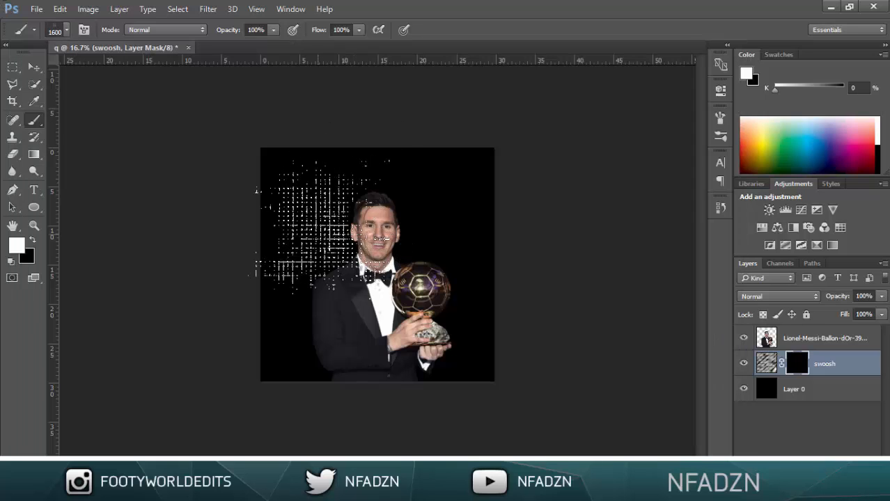
key(ctrl+plus)
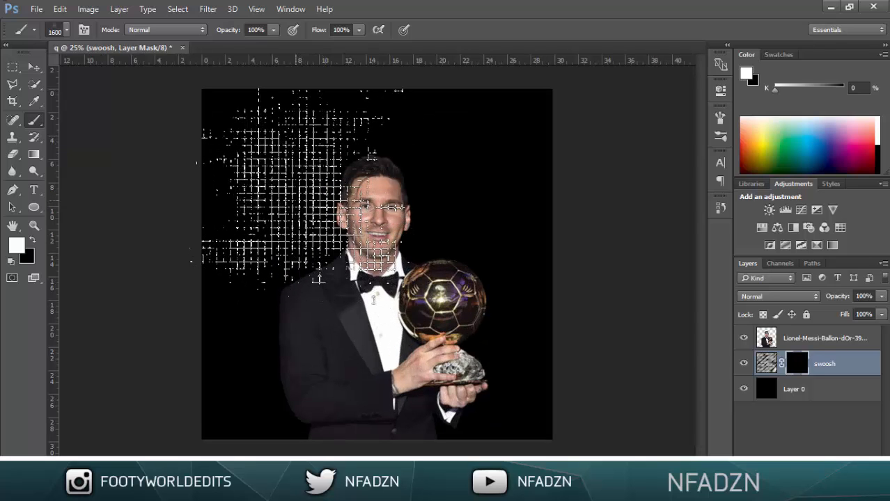
drag(374, 299, 480, 252)
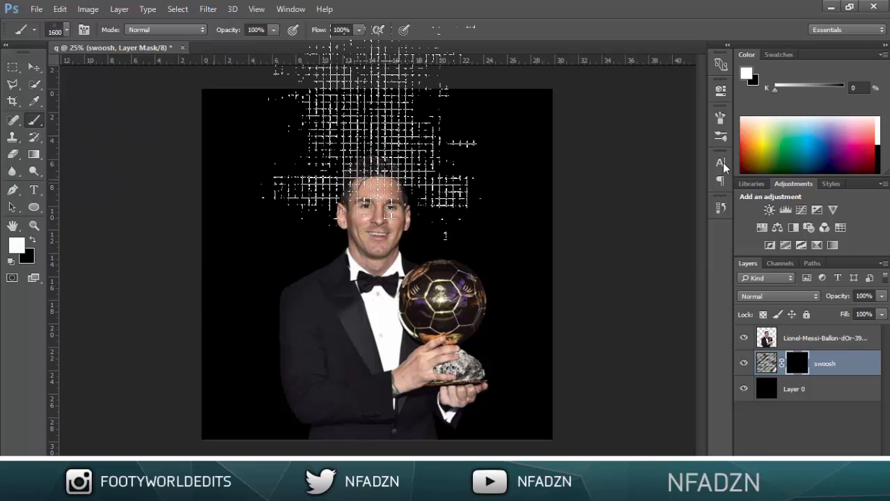
Step: Enable Shape Dynamics for the grid brush and set its Size Jitter to 64%
click(720, 117)
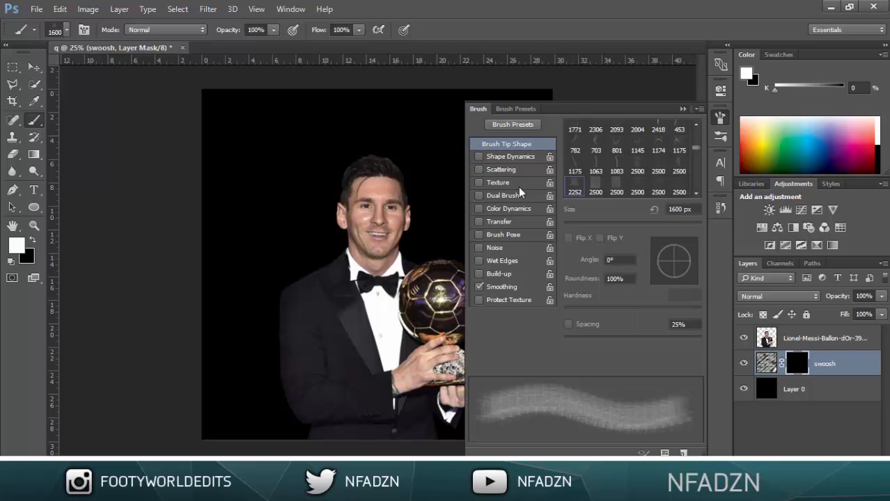
click(482, 156)
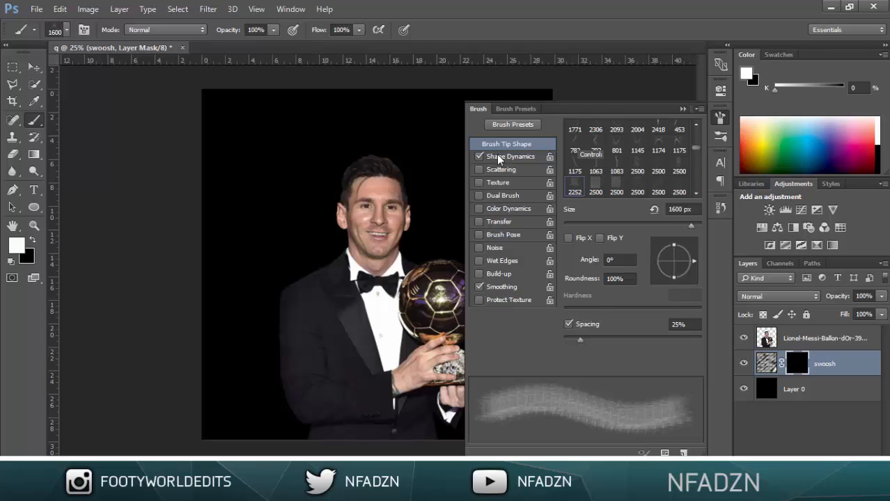
click(498, 157)
drag(634, 140, 651, 140)
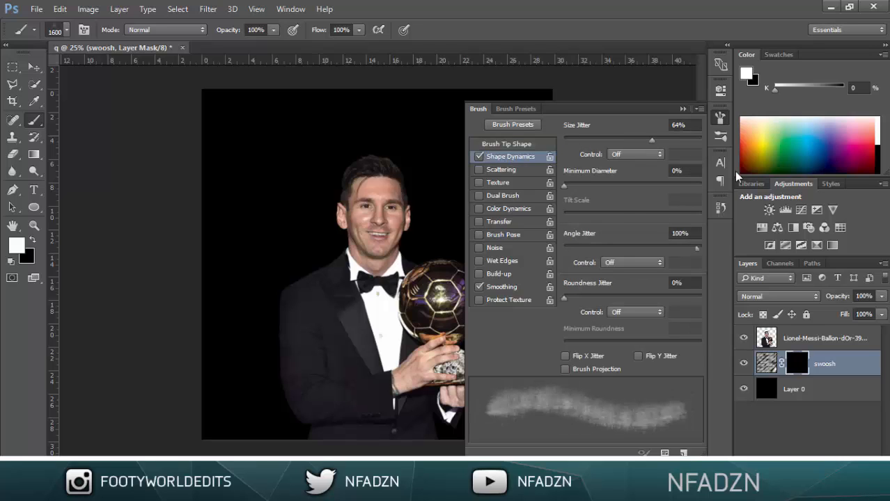
click(720, 118)
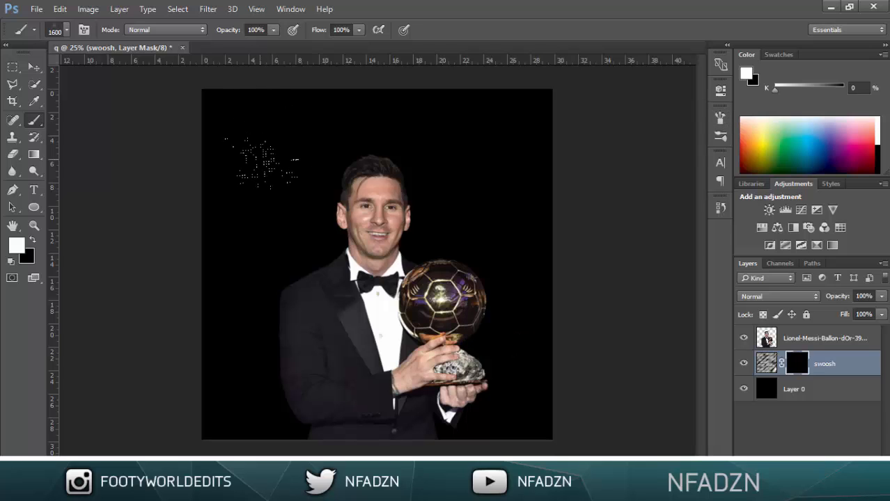
Step: Add a new layer beneath swoosh and stamp white grid texture around the man with the brush at 1900 px
key(bracketright)
key(bracketright)
key(ctrl+shift+alt+n)
drag(845, 369, 846, 405)
mouse_move(268, 188)
mouse_down()
mouse_move(258, 160)
mouse_move(293, 139)
mouse_up()
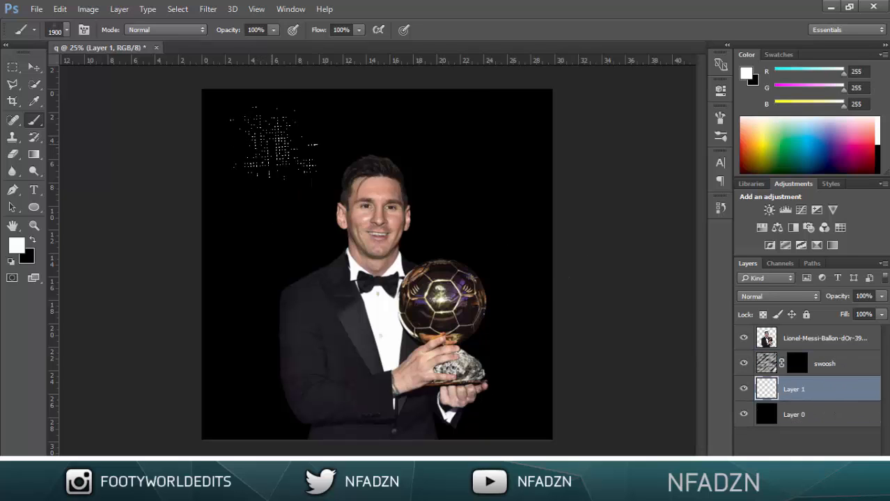
click(272, 145)
click(417, 147)
click(493, 264)
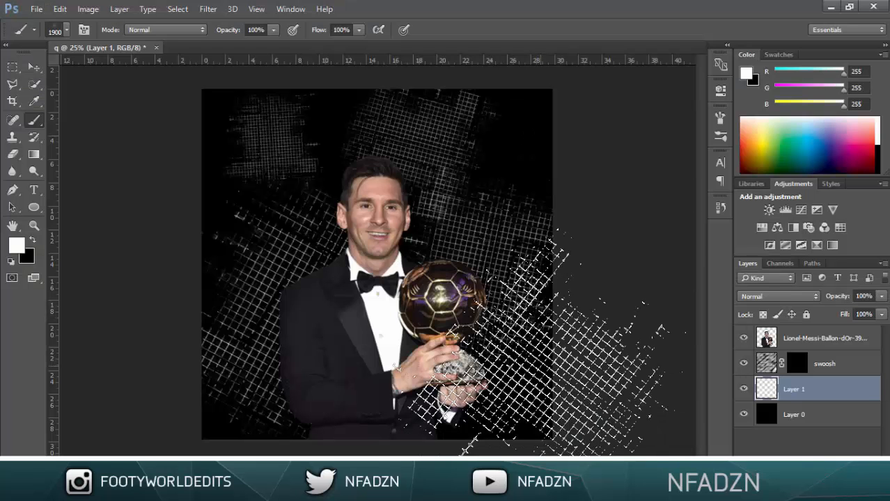
key(ctrl+minus)
key(ctrl+z)
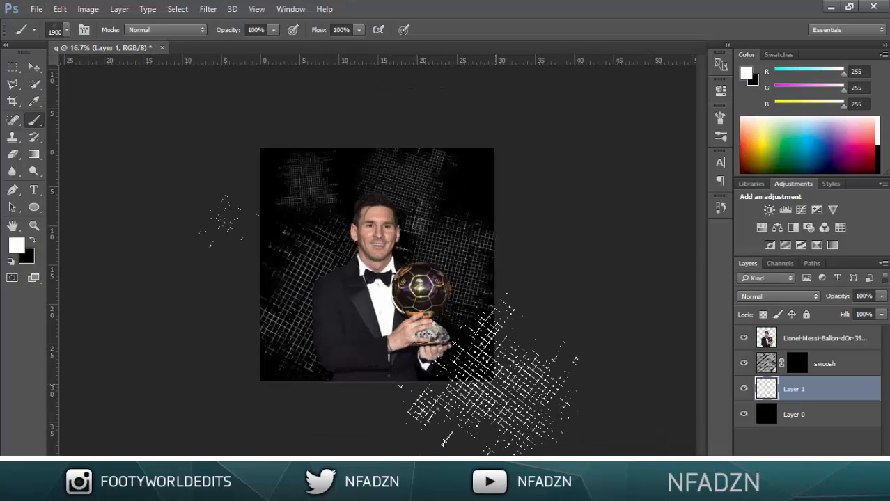
key(ctrl+alt+z)
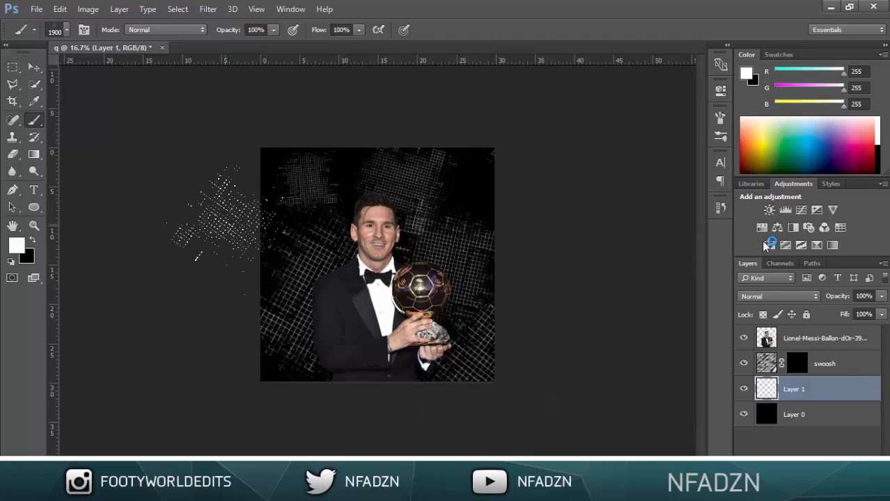
key(ctrl+alt+z)
Step: Lower the opacity of the grid texture layer to 22%
click(881, 296)
drag(873, 313, 833, 311)
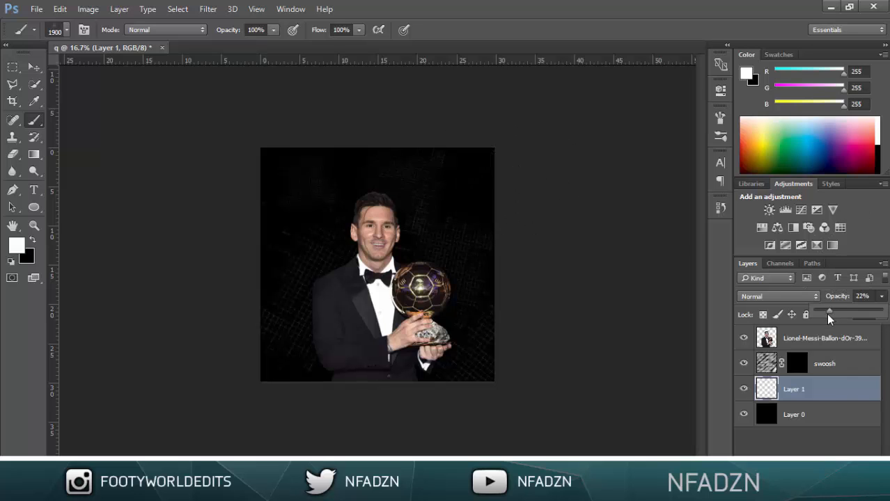
Step: Lower the opacity of the white grid texture layer to 19%
drag(829, 319, 826, 318)
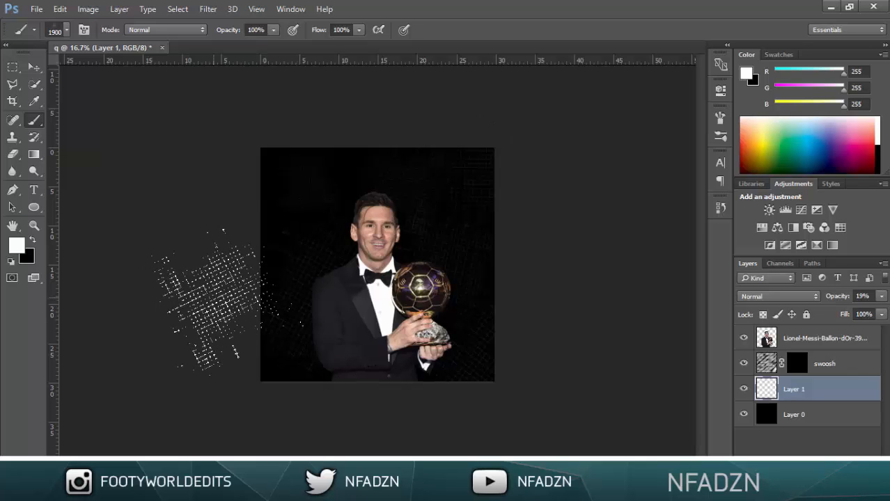
click(219, 261)
key(ctrl+z)
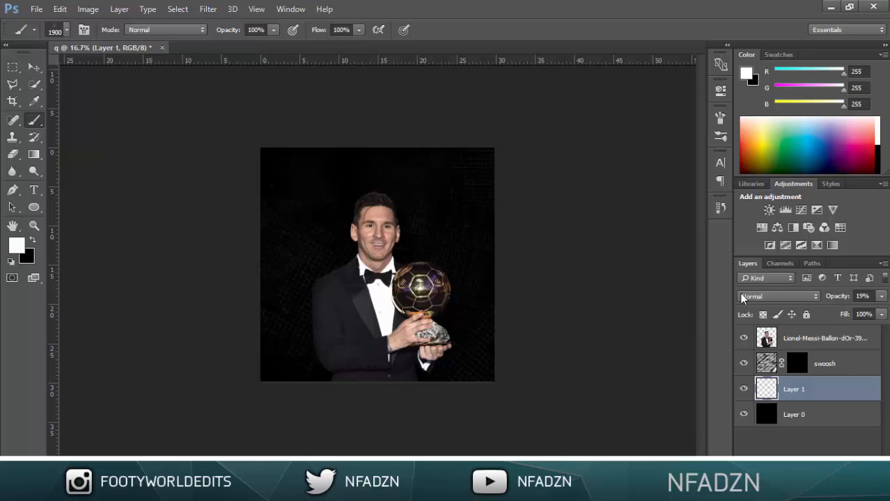
key(ctrl+plus)
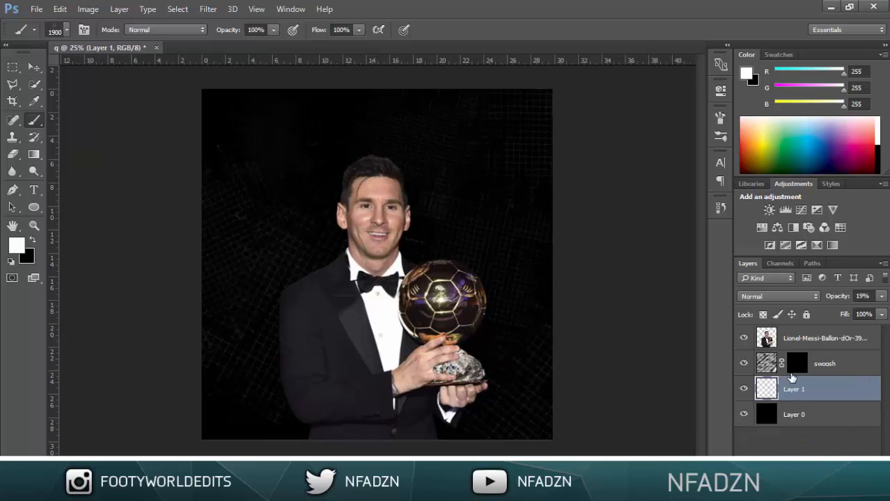
Step: Make the swoosh layer mask active and choose the 456 px cloudy splatter tip for the Brush tool
click(807, 370)
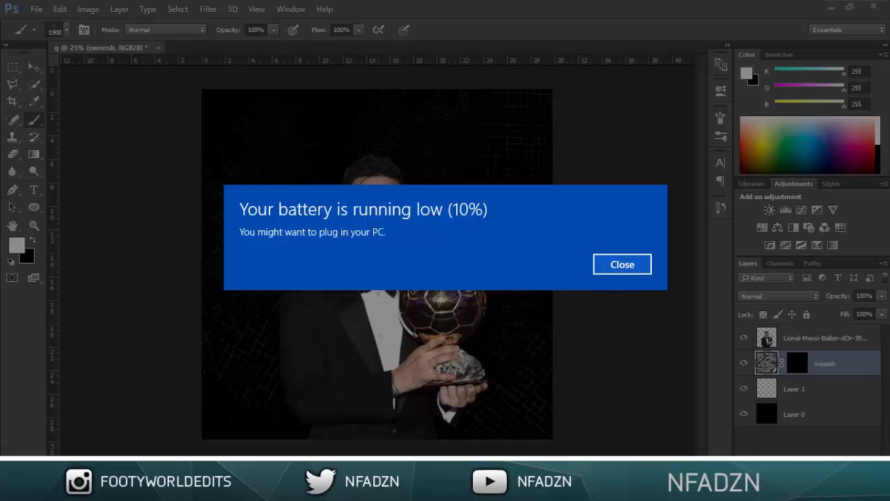
key(Return)
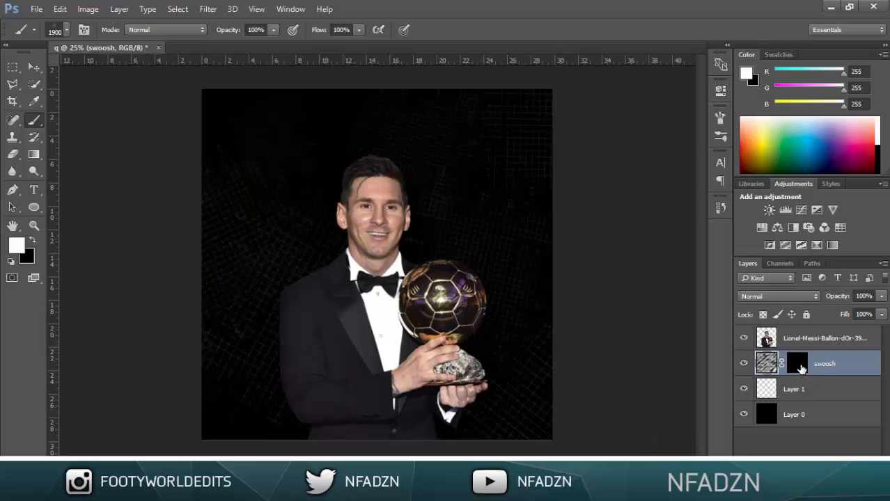
click(798, 364)
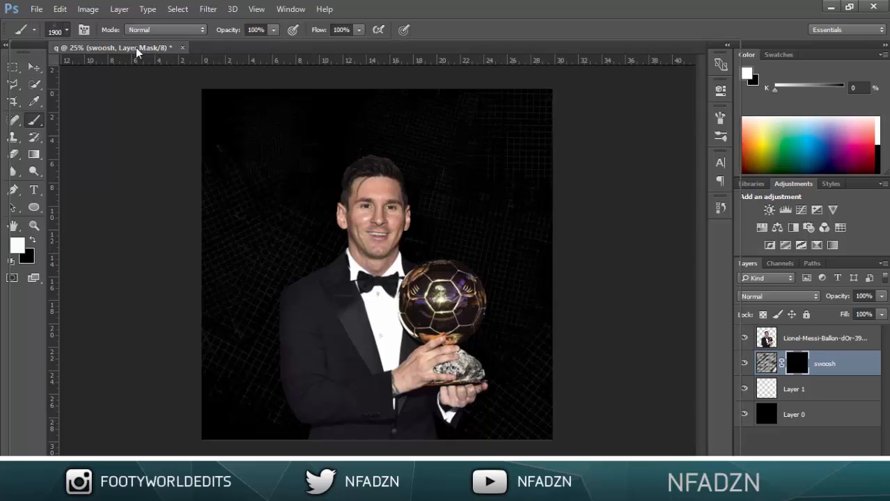
right_click(332, 320)
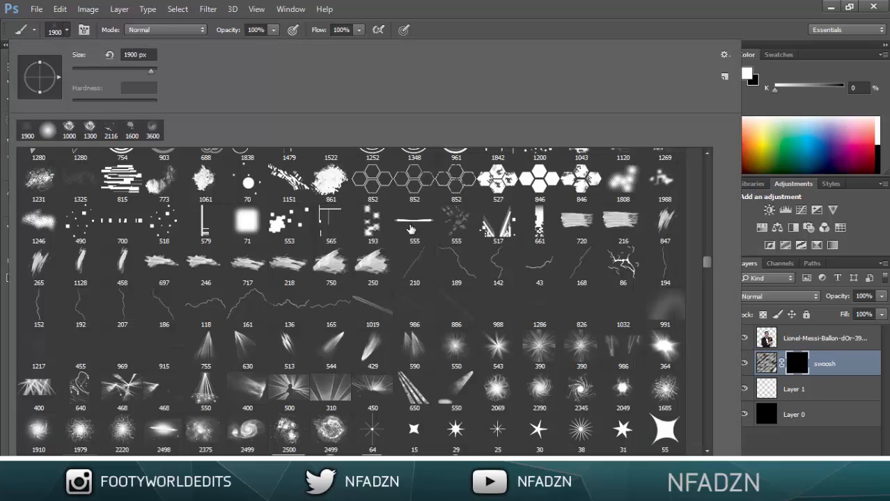
drag(706, 267, 706, 260)
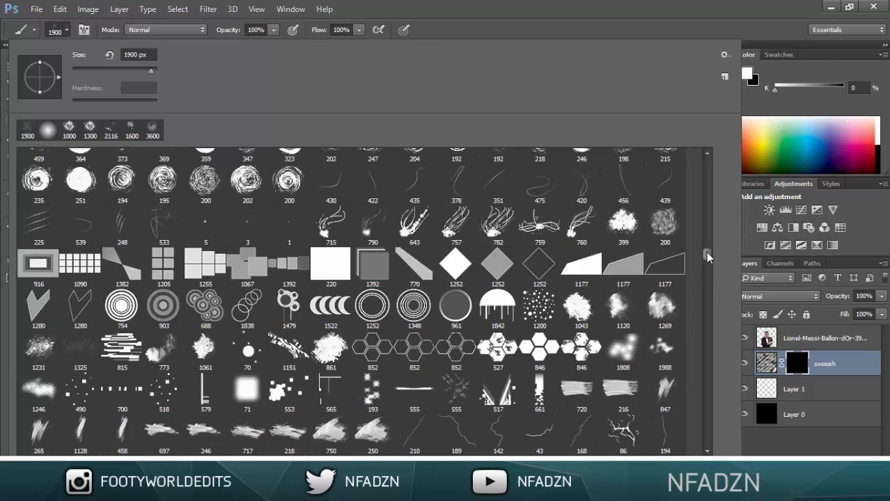
scroll(707, 258, up, 3)
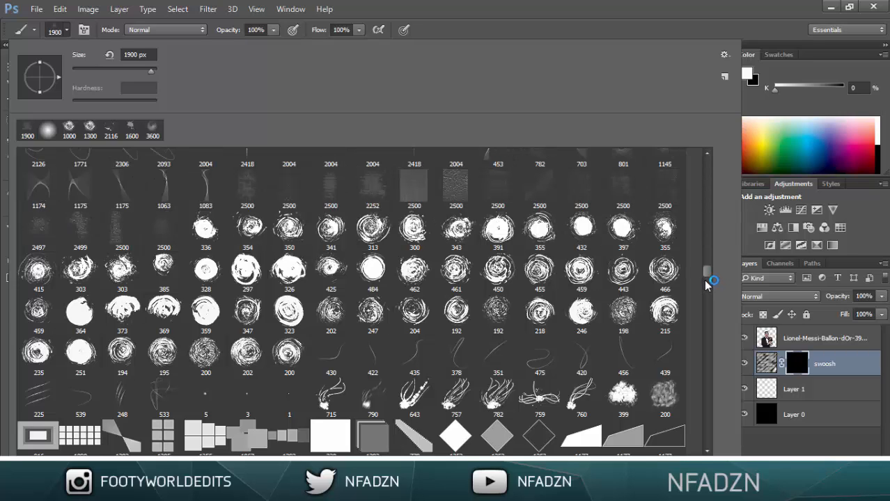
scroll(706, 282, down, 3)
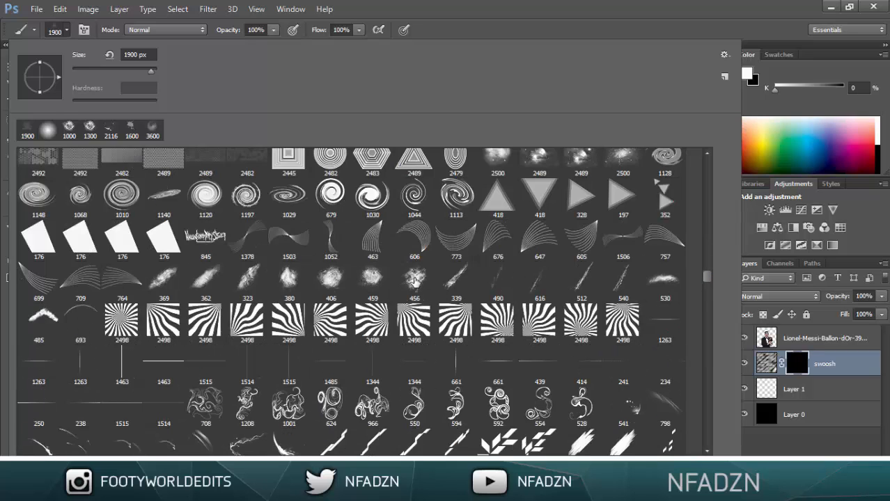
click(57, 32)
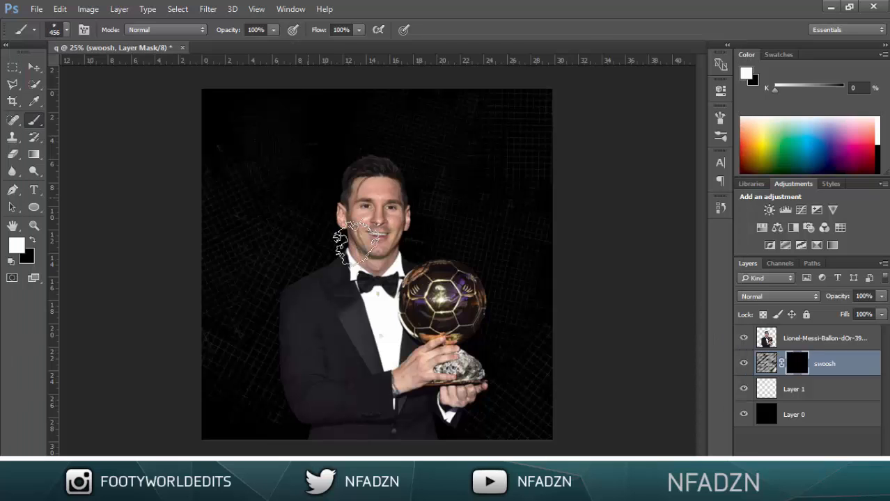
Step: Enlarge the splatter brush to 1000 px
key(bracketright)
key(bracketright)
key(bracketright)
key(bracketright)
key(bracketright)
key(bracketright)
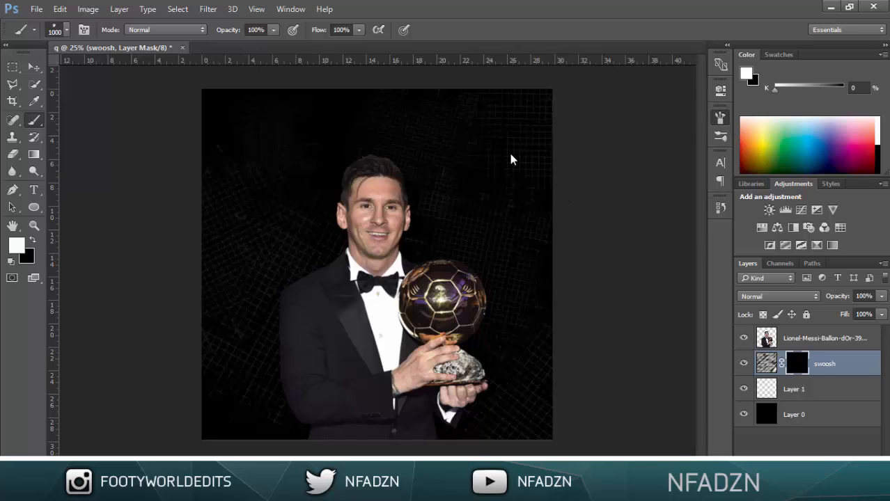
Step: Enable Shape Dynamics for the splatter brush with Size Jitter at 30% and Angle Jitter at 100%
key(F5)
click(478, 159)
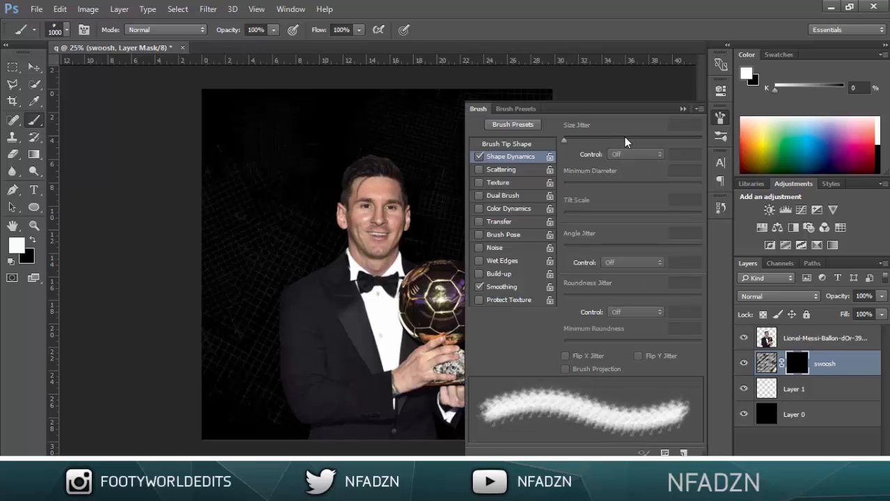
click(644, 139)
click(659, 140)
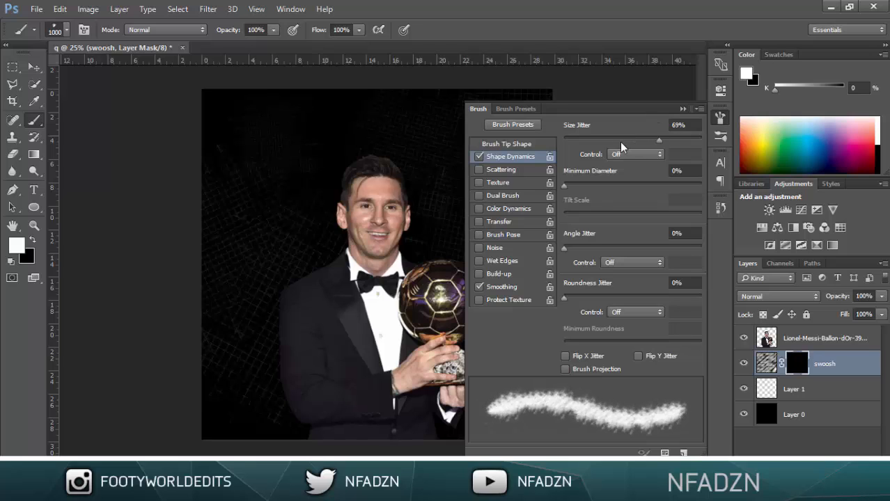
click(604, 139)
click(701, 248)
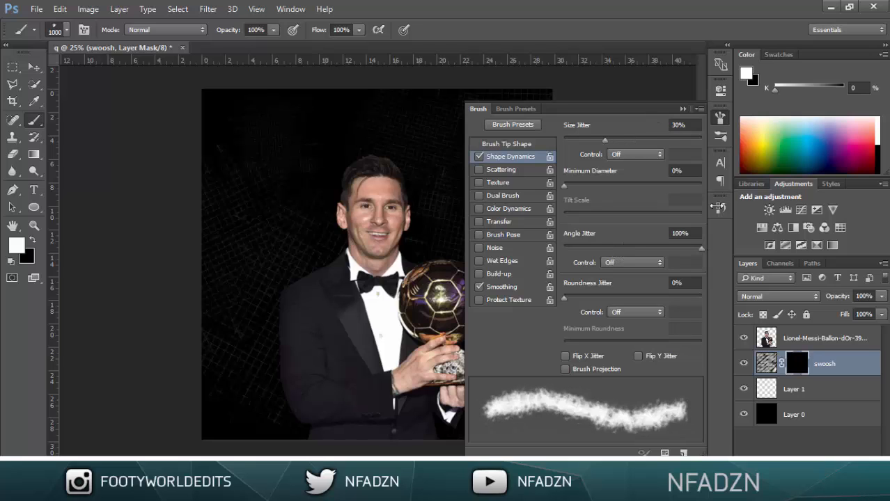
click(720, 118)
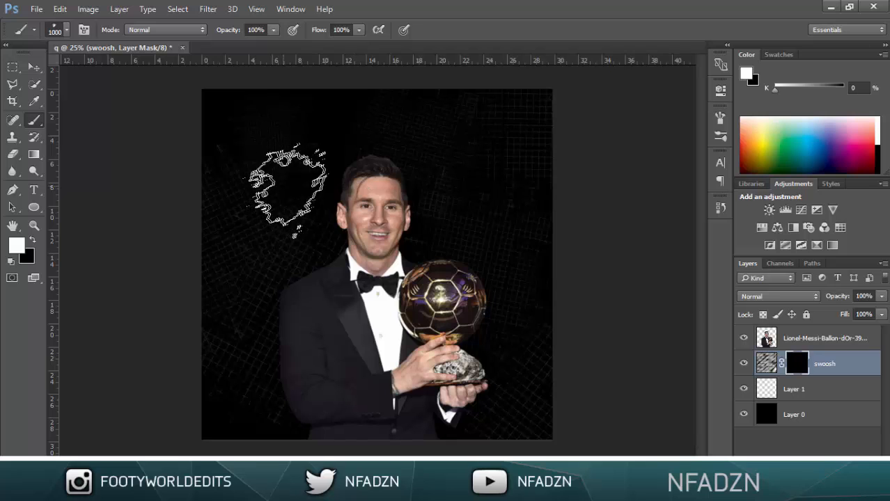
Step: Stamp white splatters on the swoosh layer mask around the man and along the canvas edges to reveal the striped texture
click(289, 158)
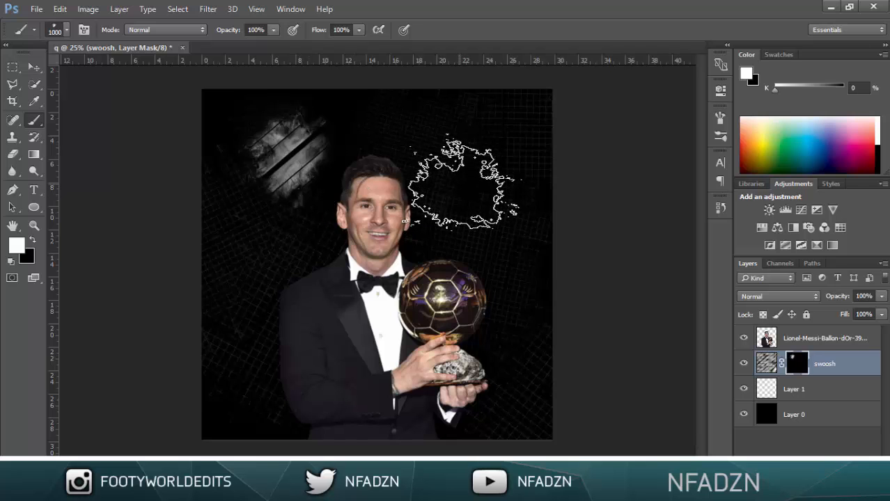
click(459, 184)
click(463, 341)
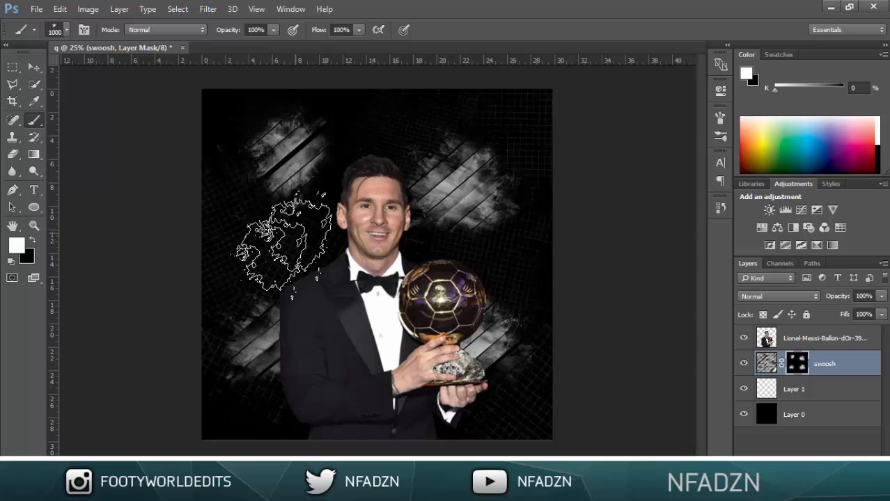
click(270, 251)
click(386, 119)
click(362, 220)
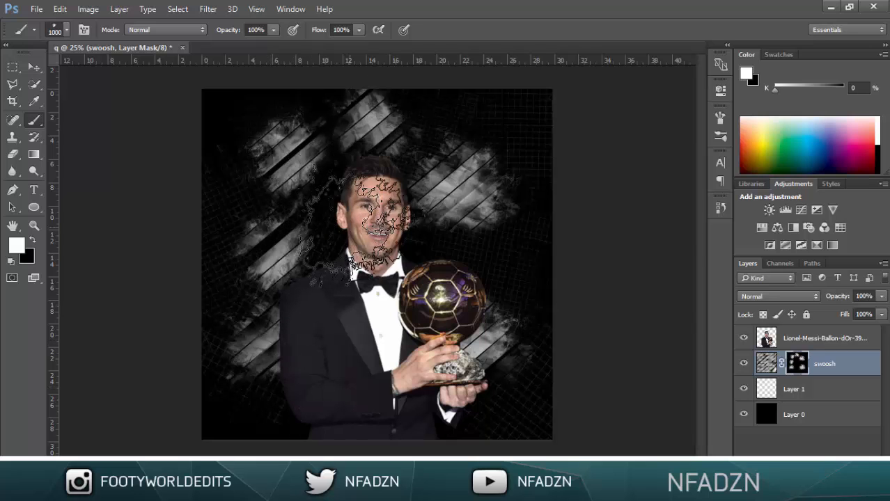
click(547, 131)
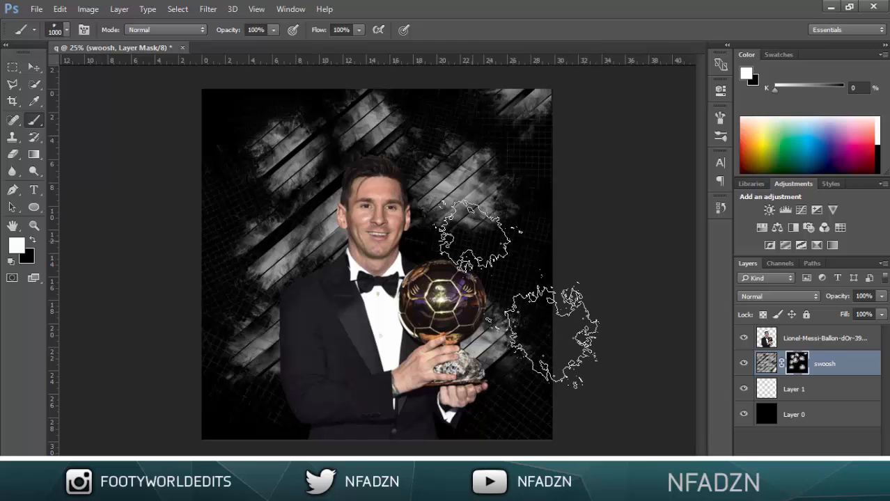
click(560, 351)
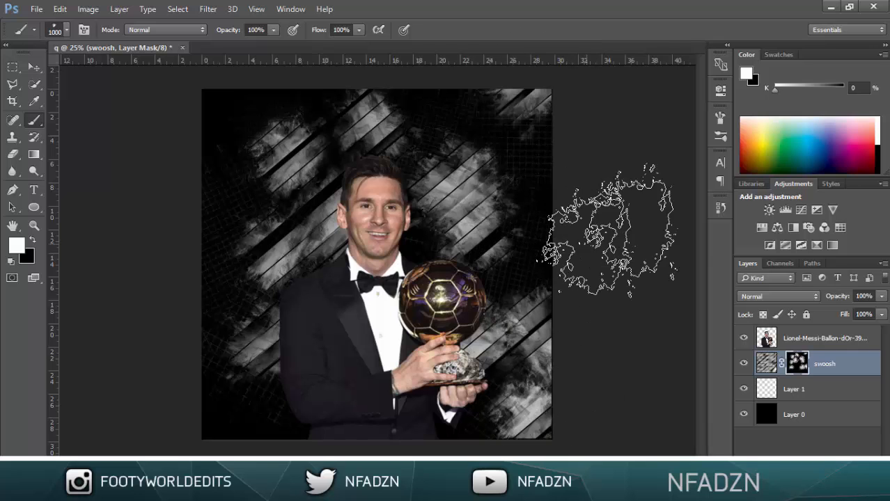
click(561, 206)
click(447, 81)
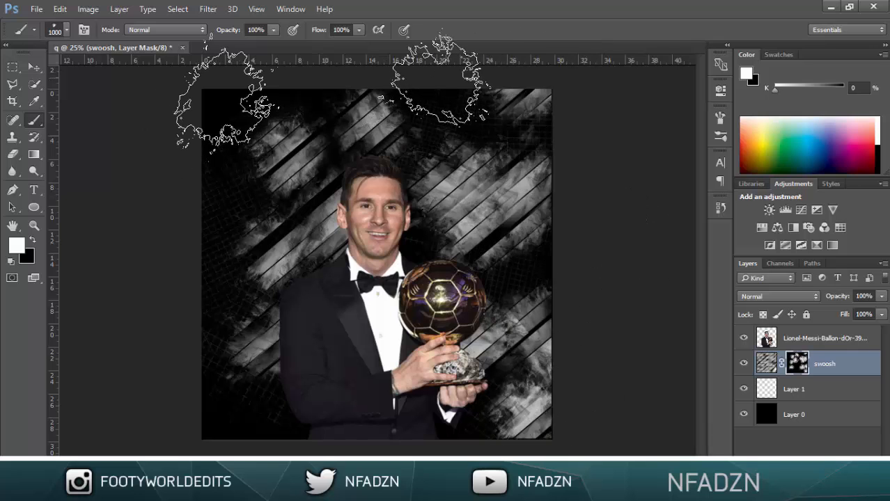
click(223, 105)
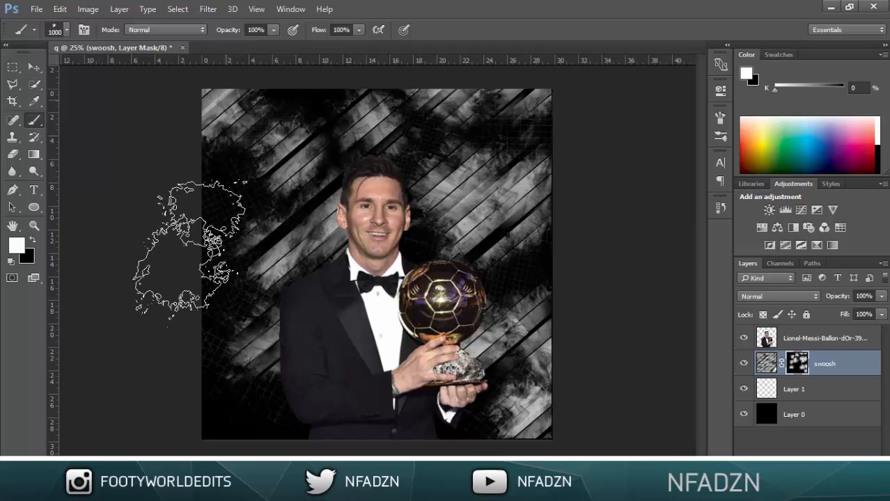
click(202, 414)
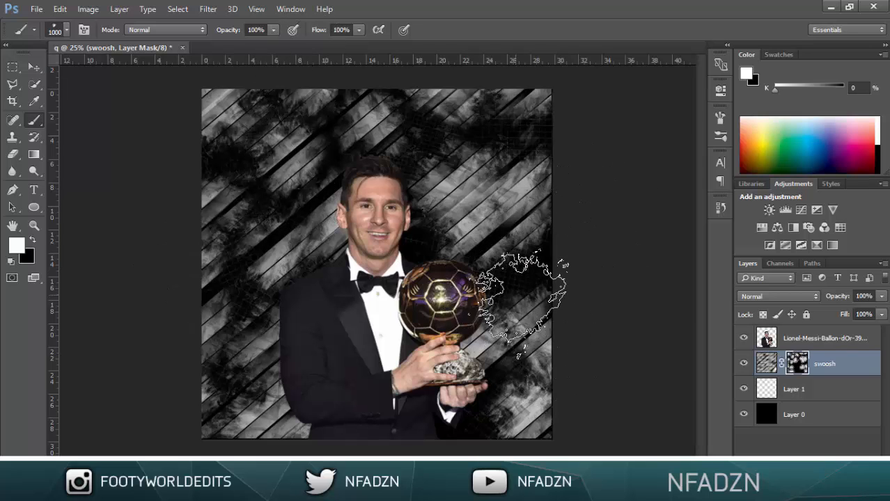
Step: Reduce the splatter brush size to 600 px
key(bracketleft)
key(bracketleft)
key(bracketleft)
key(bracketleft)
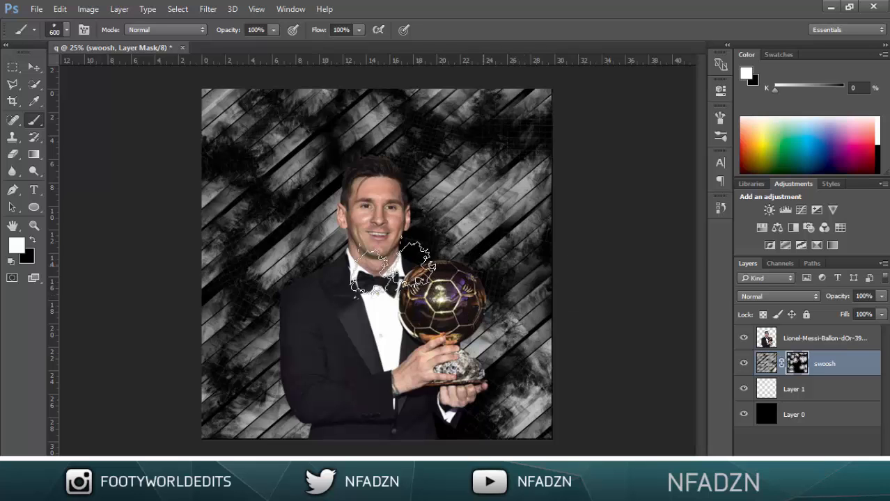
key(ctrl+minus)
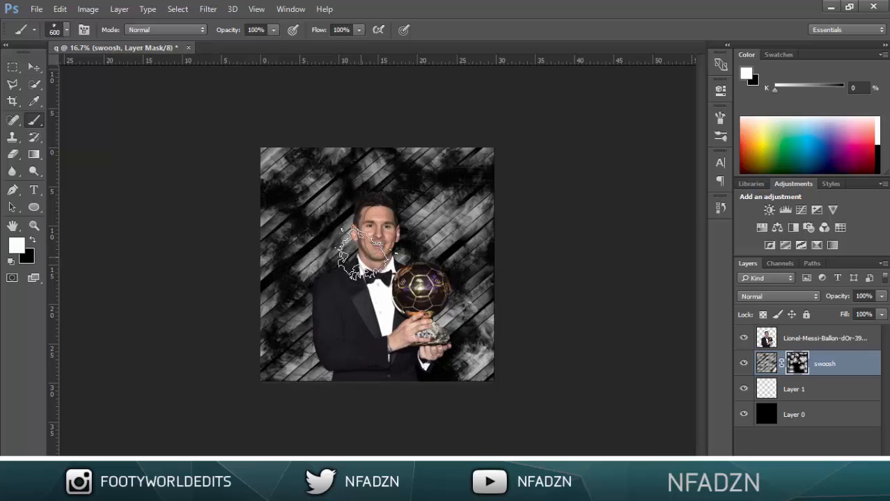
key(ctrl+plus)
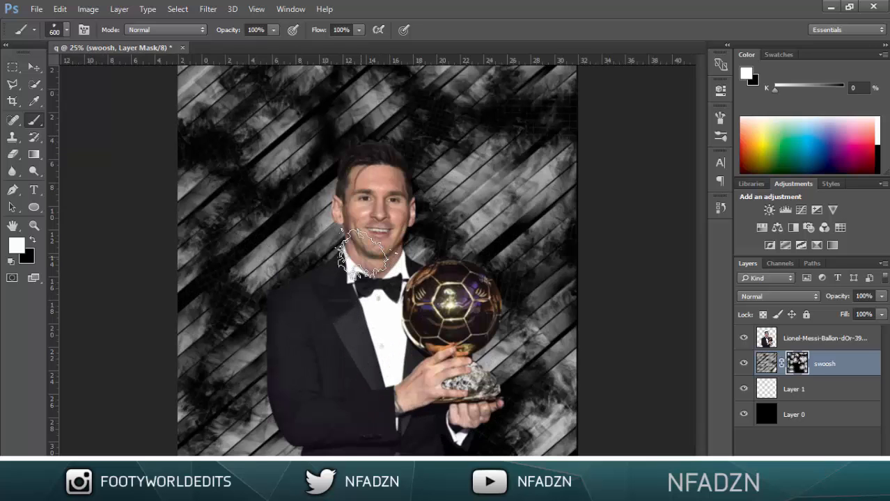
key(ctrl+minus)
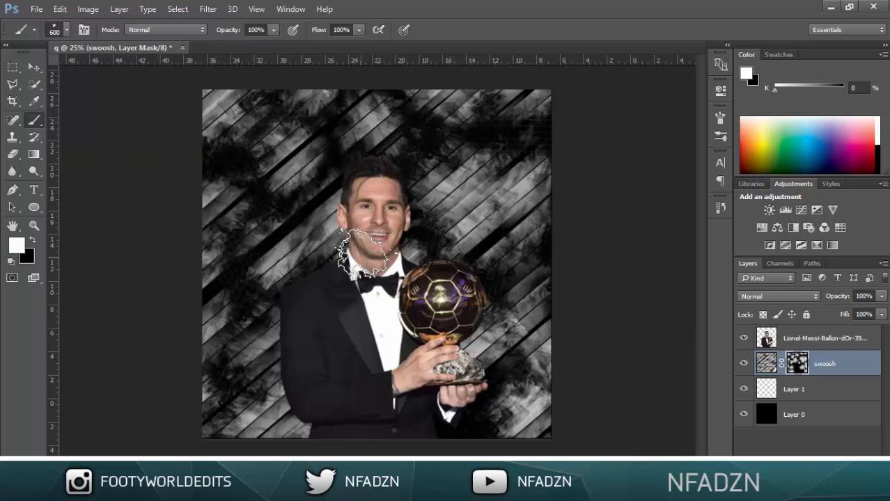
key(ctrl+minus)
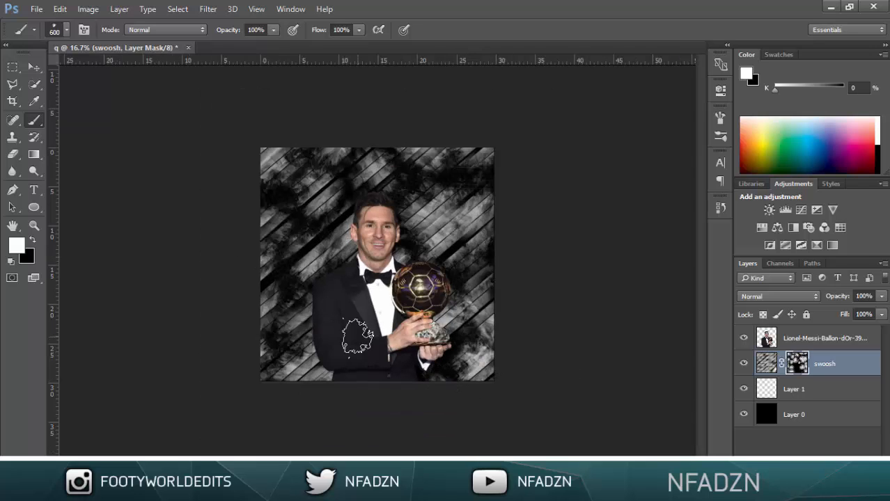
key(ctrl+plus)
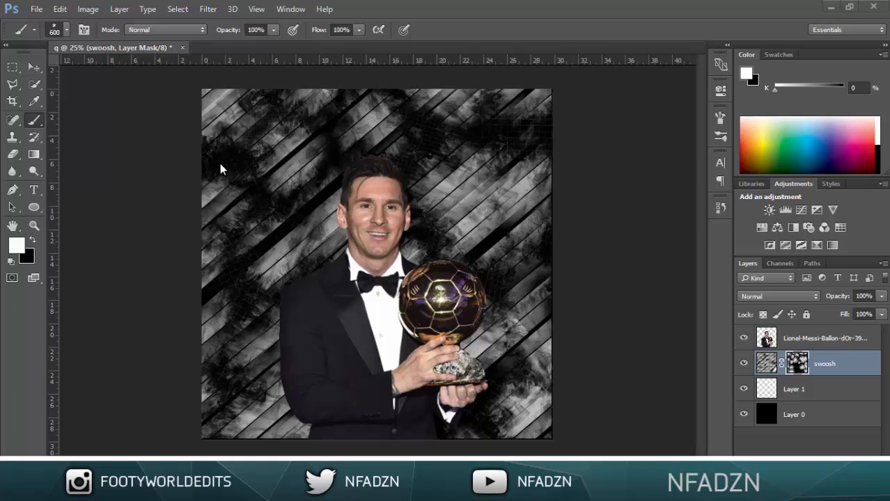
Step: Place the barca photo from the HQS folder into the document above the swoosh layer
key(super+e)
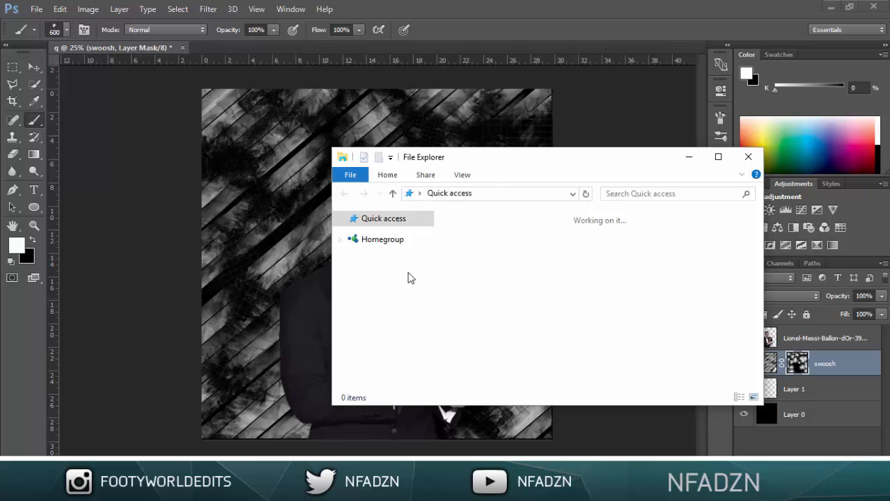
scroll(426, 261, down, 4)
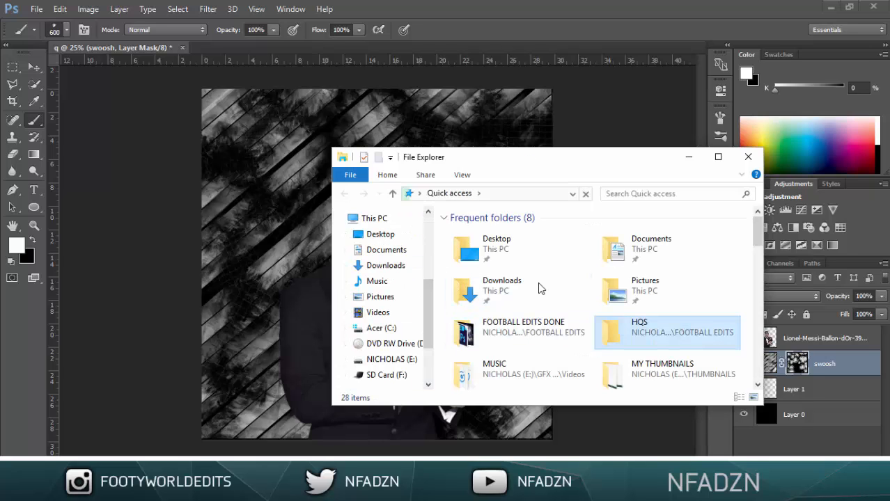
double_click(707, 336)
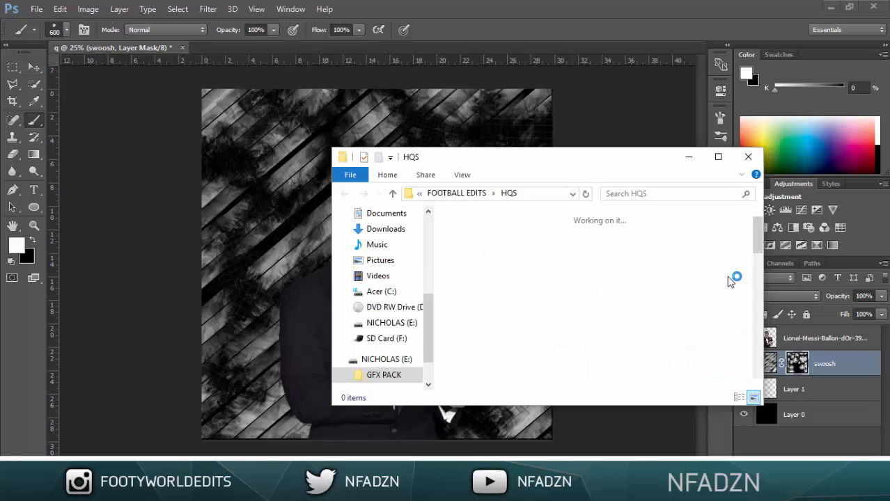
scroll(646, 259, down, 3)
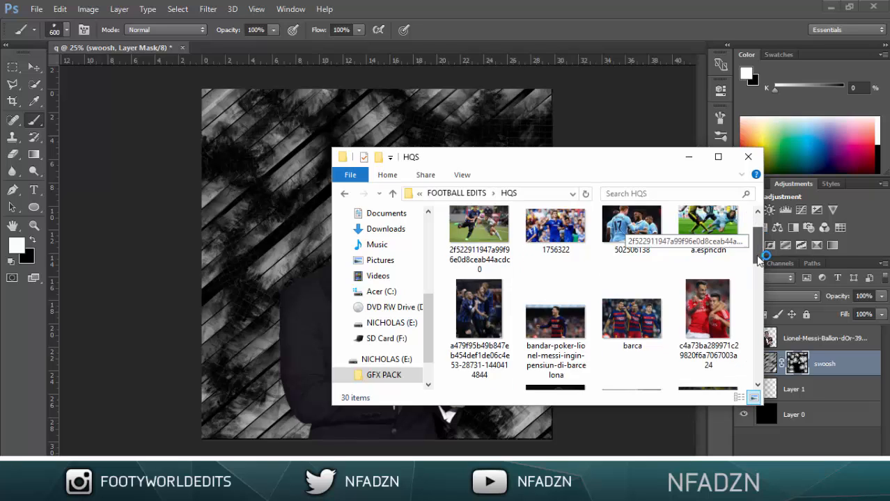
click(646, 259)
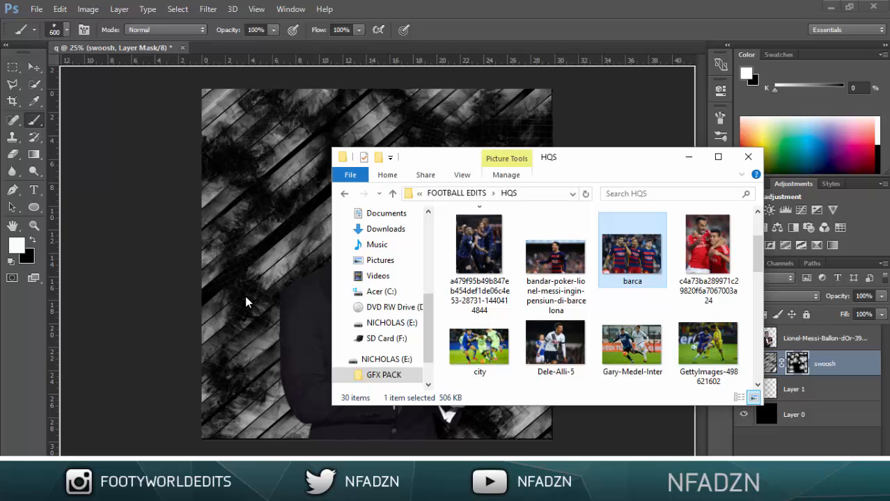
click(50, 70)
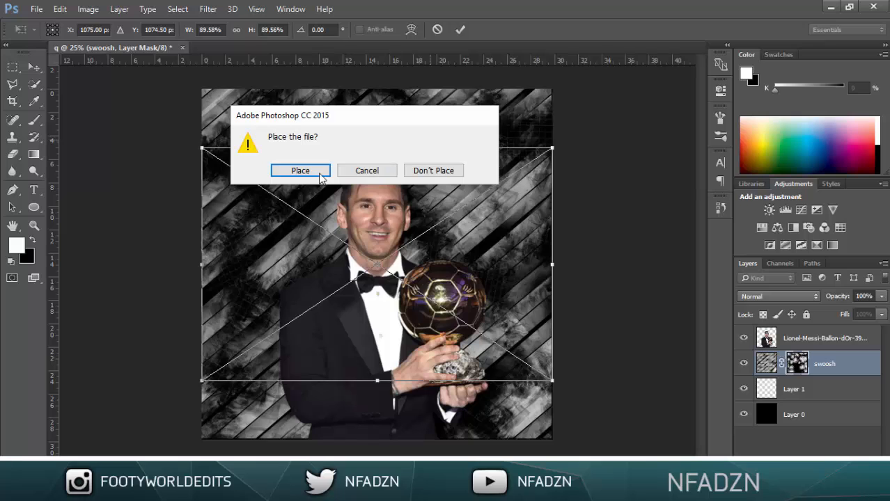
click(319, 174)
key(Return)
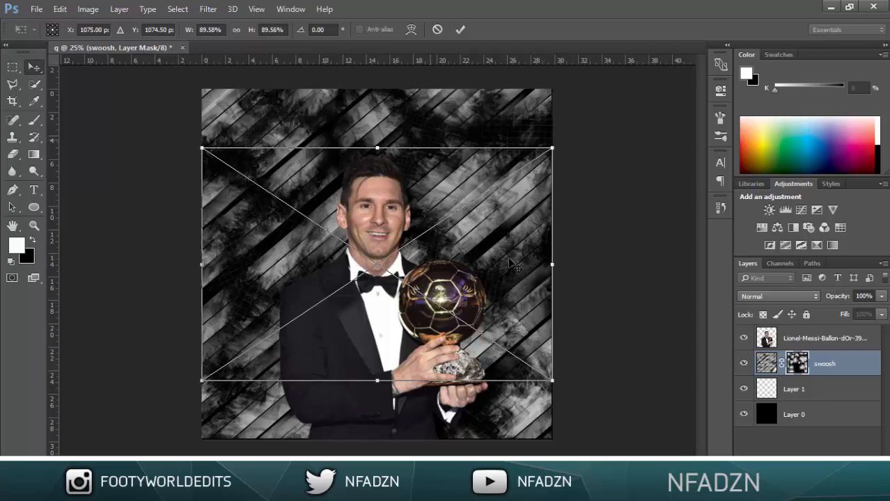
key(Return)
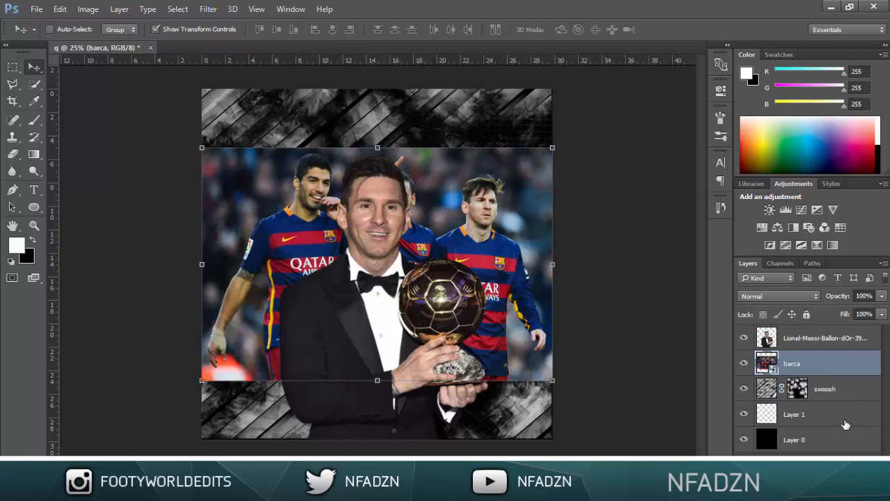
Step: Move the barca photo toward the upper-left part of the canvas
drag(507, 215, 421, 170)
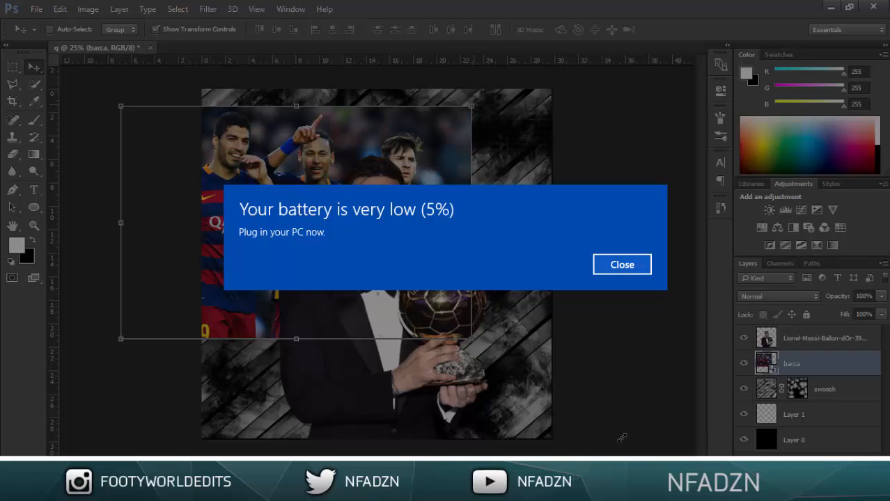
click(639, 271)
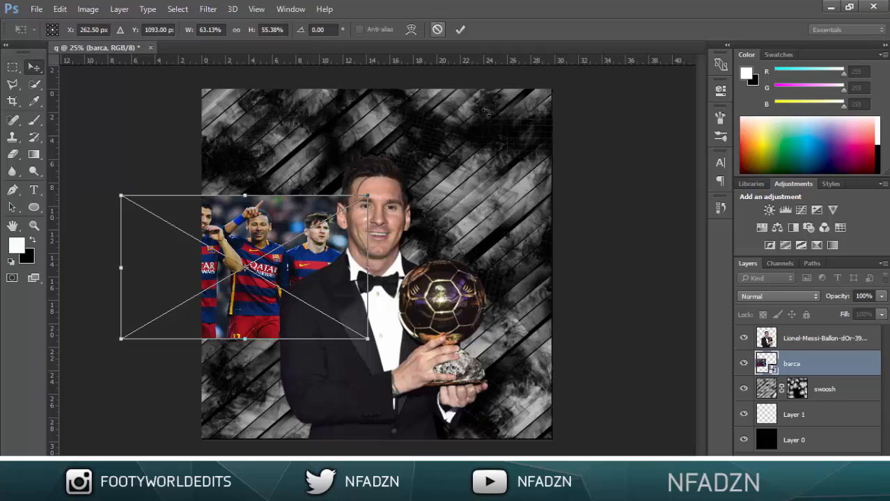
key(Escape)
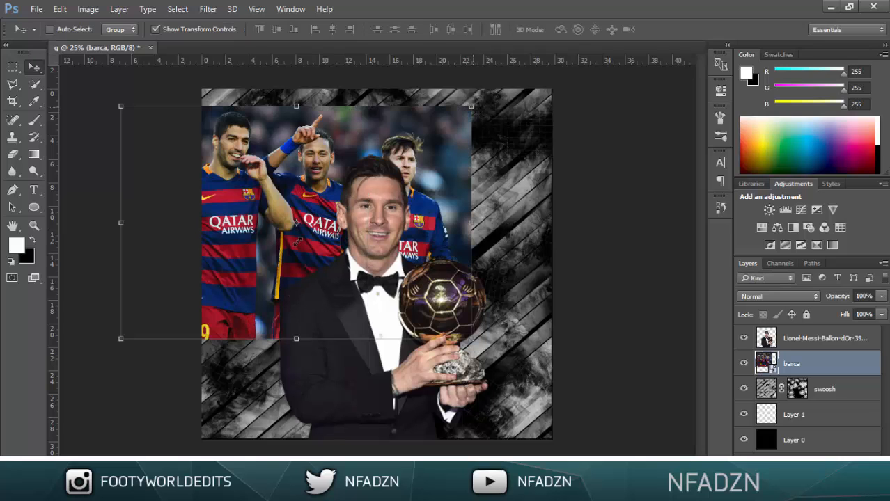
Step: Scale the barca photo proportionally to about 51%, tilt it about -12°, and position it behind the man in the canvas's upper-left area
key(ctrl+t)
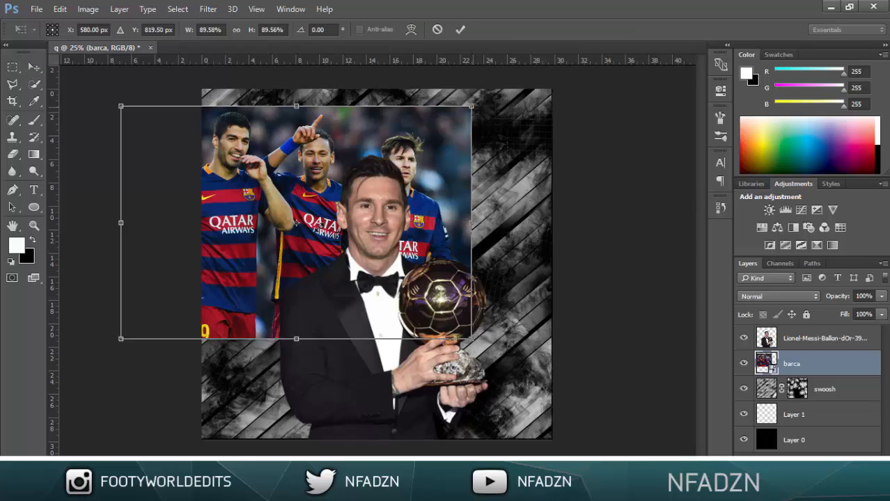
drag(470, 106, 322, 205)
drag(304, 271, 392, 216)
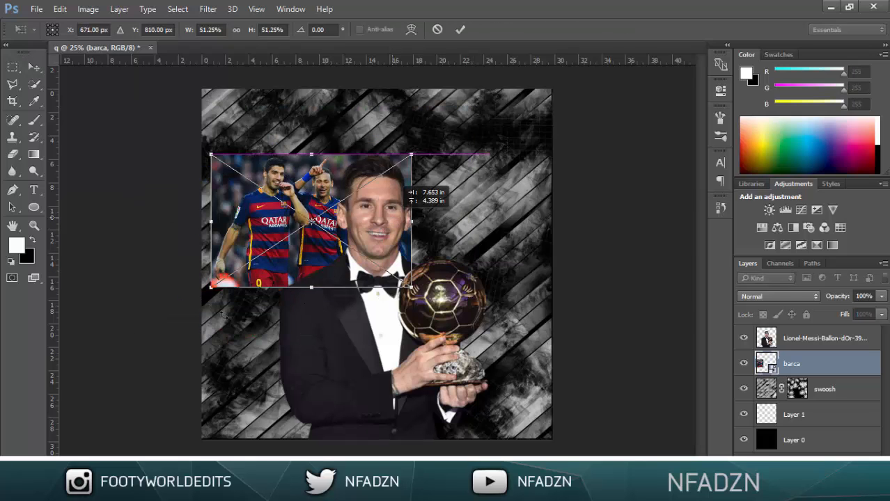
mouse_move(266, 337)
mouse_down()
mouse_move(280, 332)
mouse_move(279, 351)
mouse_move(244, 351)
mouse_move(261, 352)
mouse_up()
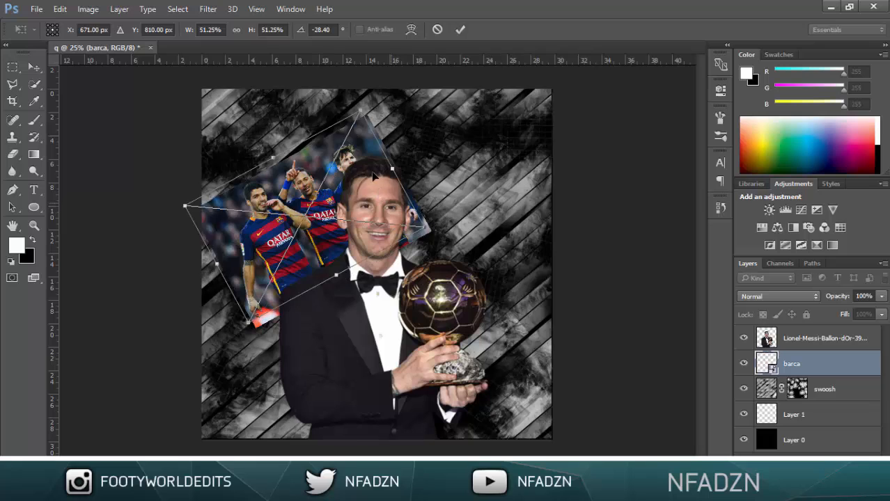
drag(381, 200, 369, 186)
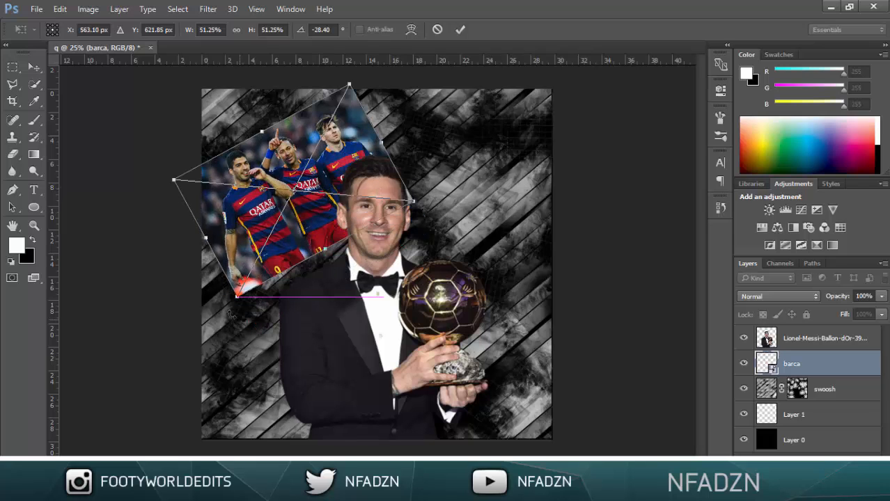
drag(239, 320, 211, 288)
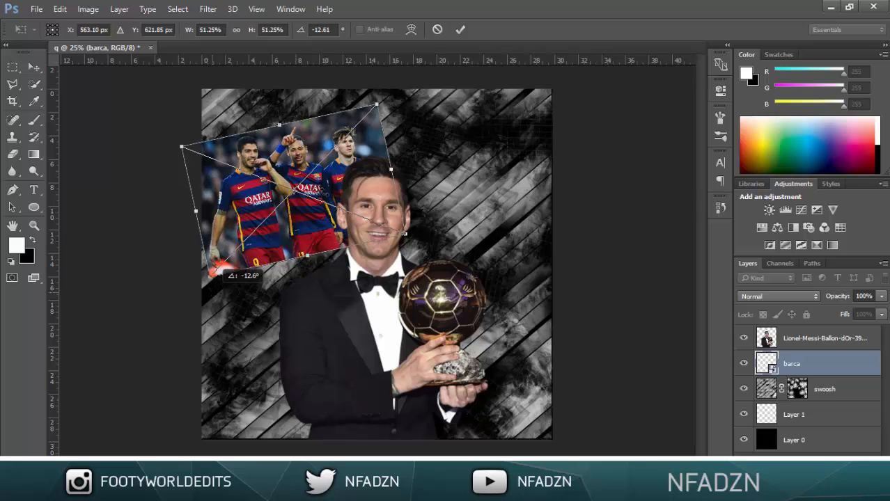
click(461, 29)
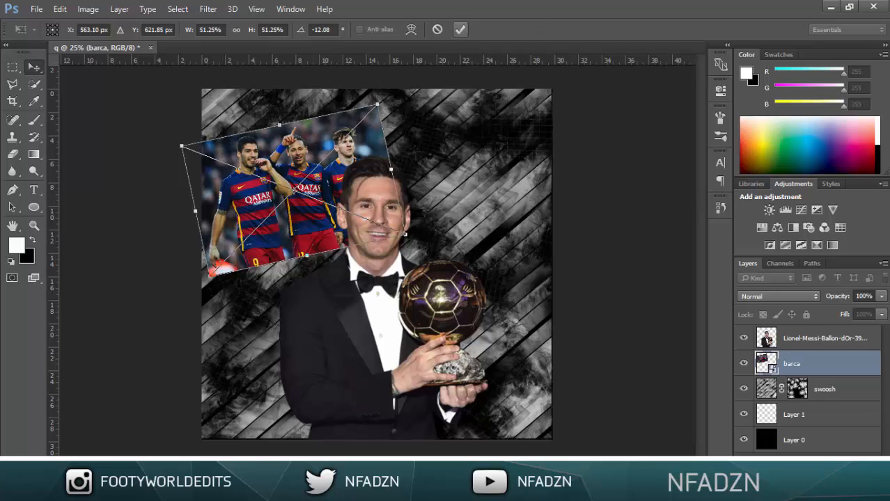
Step: Place the bandar-poker-lionel-messi photo from the HQS folder at 100% scale in the canvas's lower-right corner behind the trophy
click(304, 488)
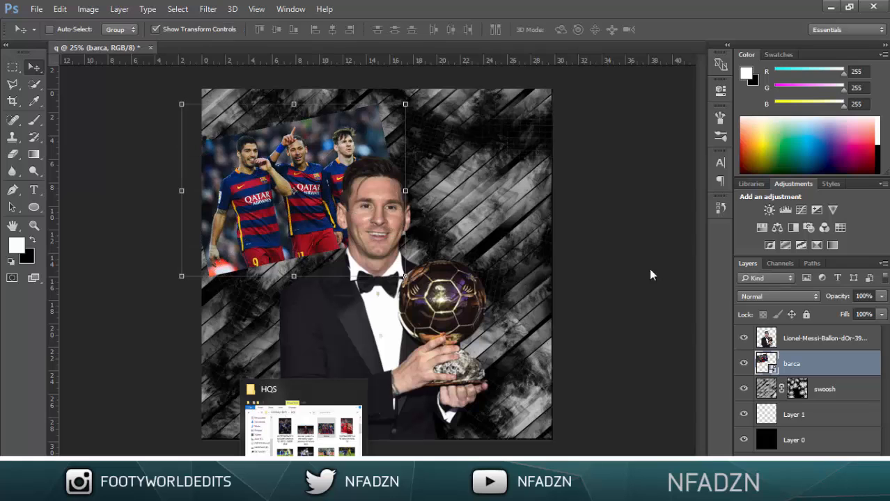
drag(569, 255, 393, 305)
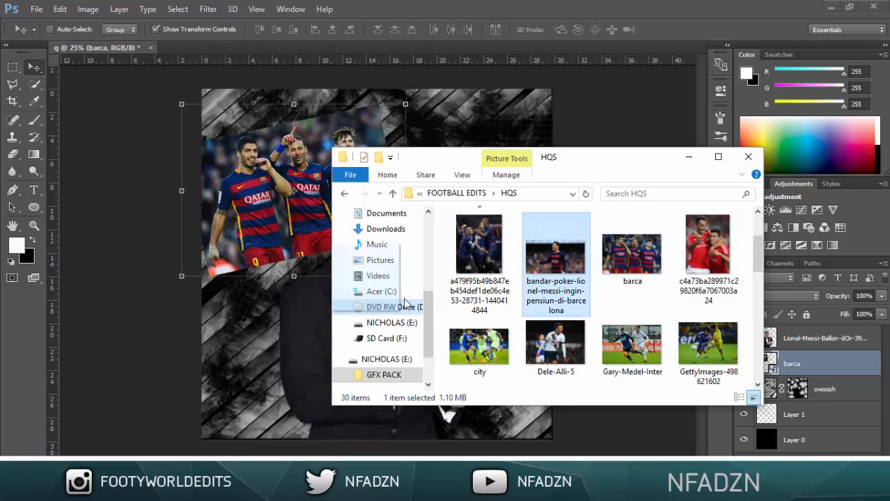
click(467, 433)
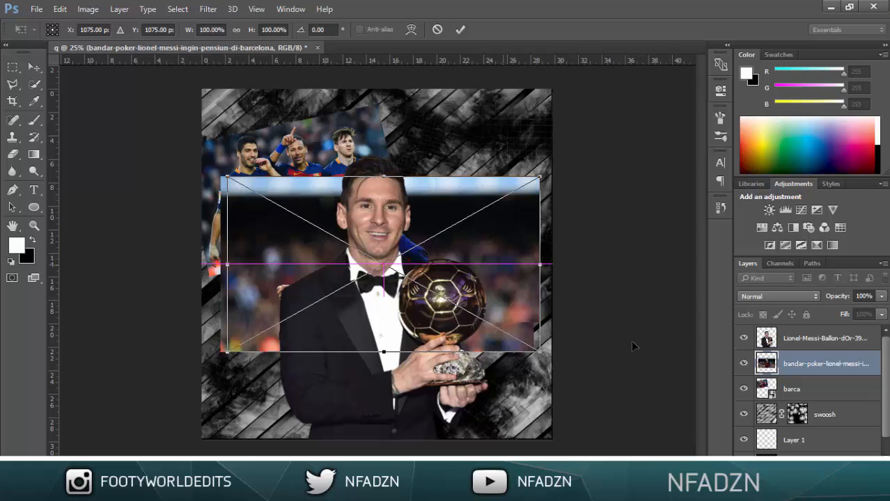
drag(487, 270, 627, 343)
key(Return)
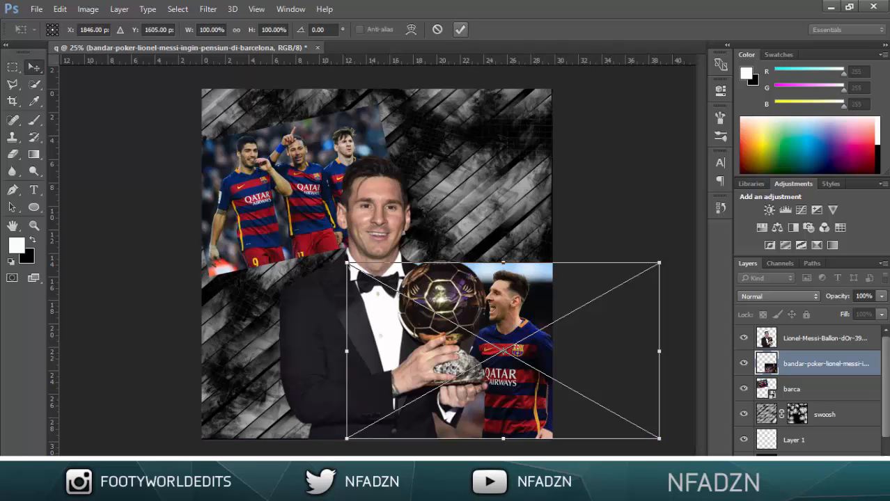
Step: Place the lionel-messi photo from the HQS folder into the document beneath the man's cut-out layer
key(alt+Tab)
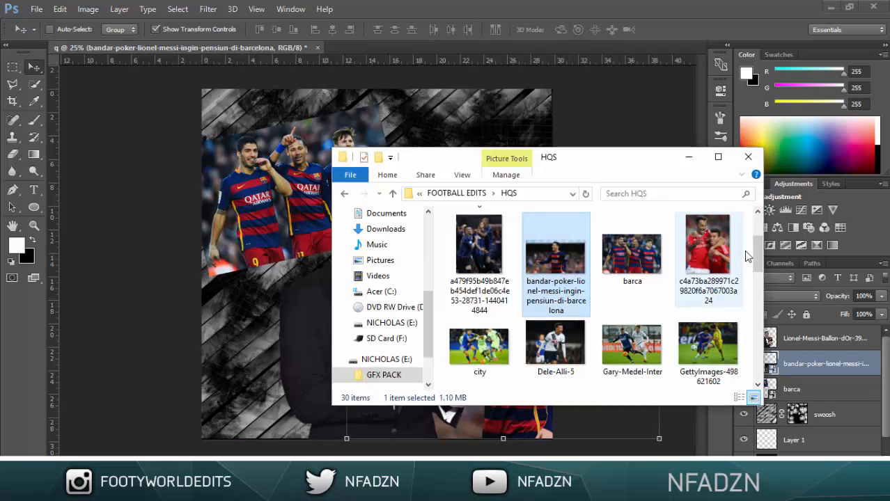
click(752, 261)
scroll(752, 263, down, 1)
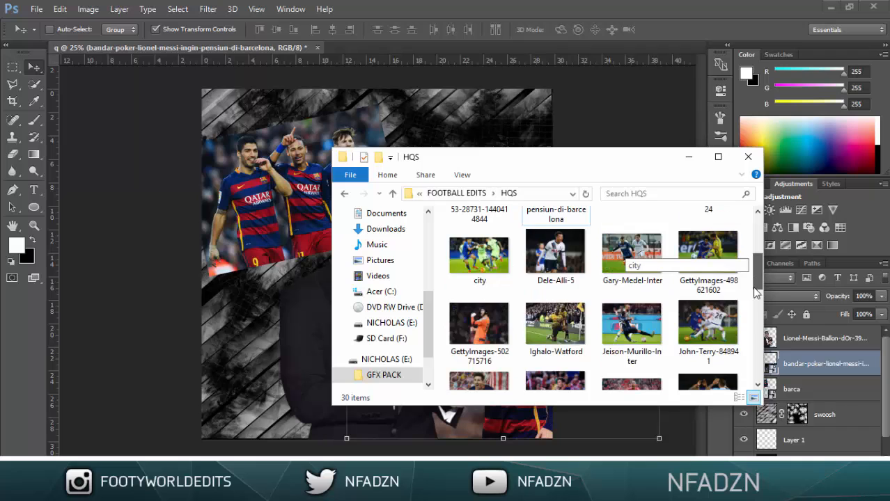
scroll(757, 309, down, 2)
click(556, 275)
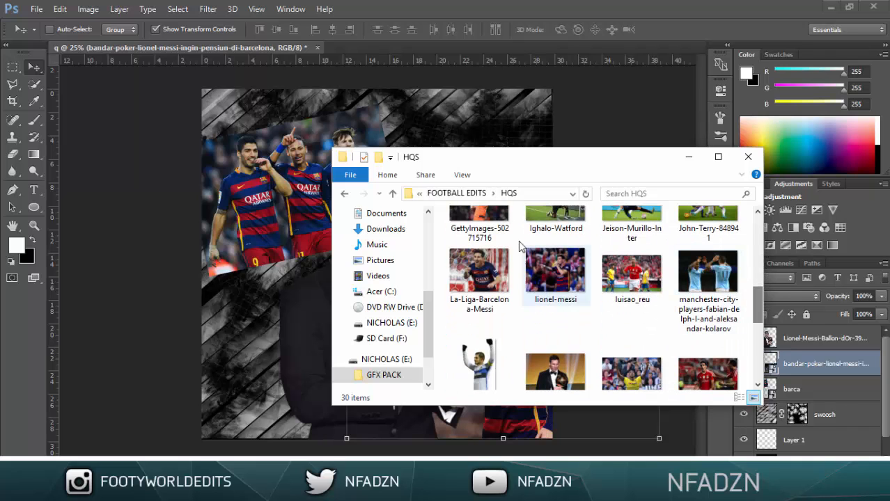
drag(508, 176, 492, 140)
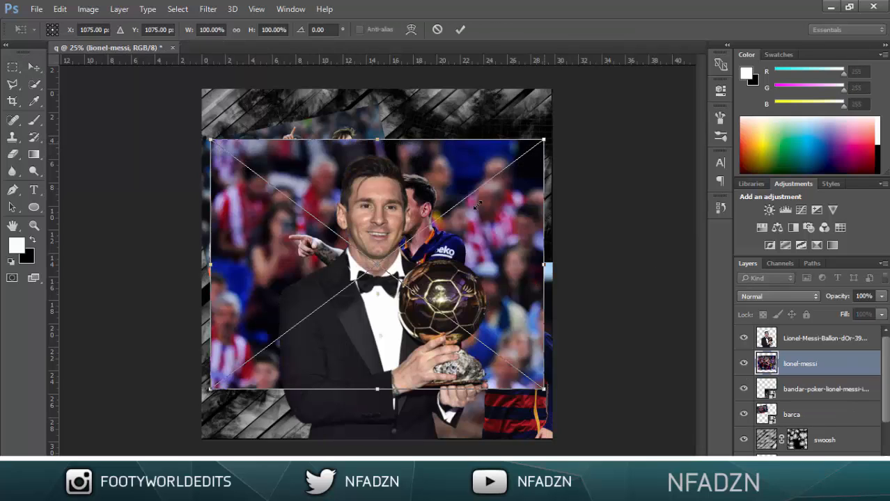
Step: Scale the lionel-messi photo to about 78%, rotate it about 9°, and position it over the canvas's upper-right area
drag(543, 139, 472, 193)
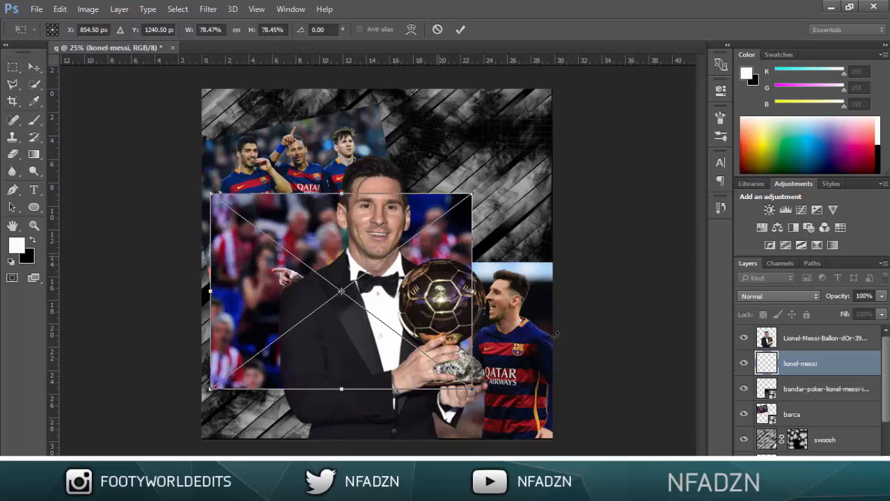
drag(423, 298, 507, 209)
drag(572, 313, 554, 337)
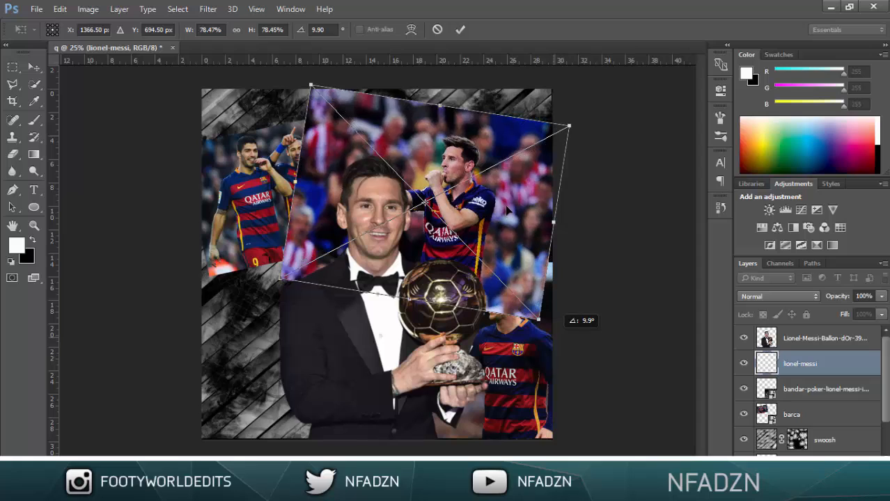
drag(505, 210, 504, 197)
click(460, 29)
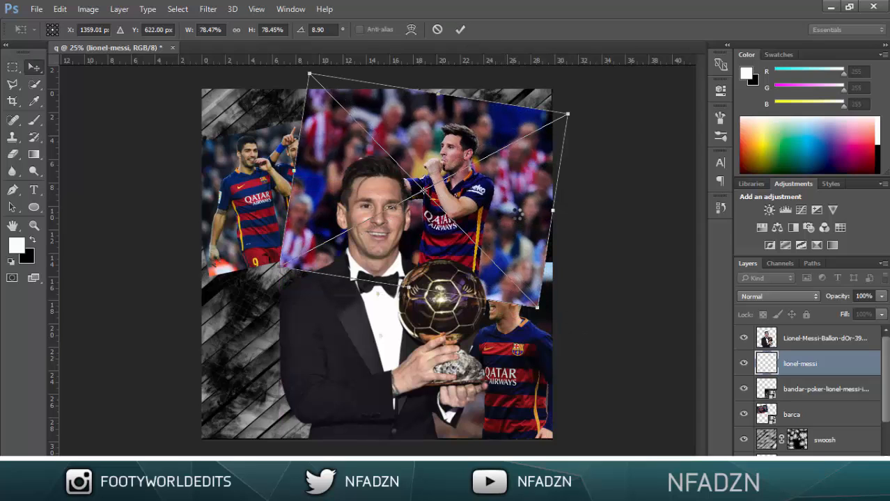
Step: Shift the lionel-messi photo slightly toward the canvas's right edge and move its layer below the bandar-poker-lionel-messi layer
drag(492, 216, 520, 215)
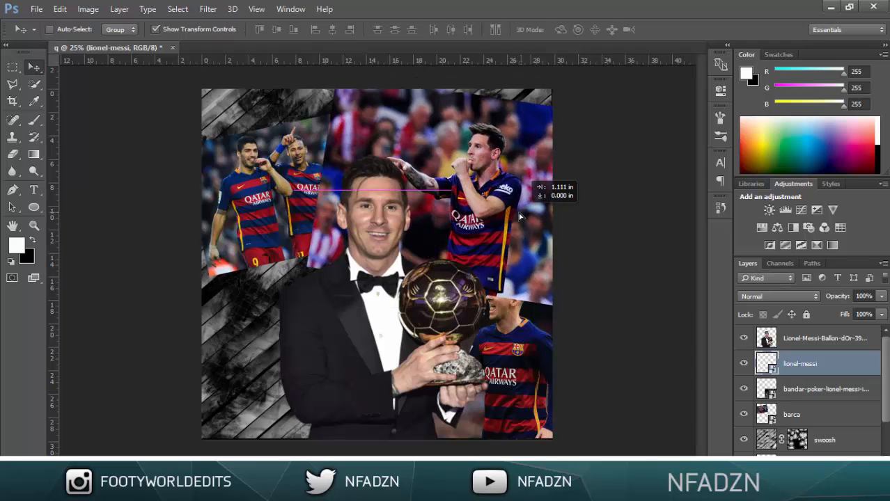
drag(837, 372, 843, 400)
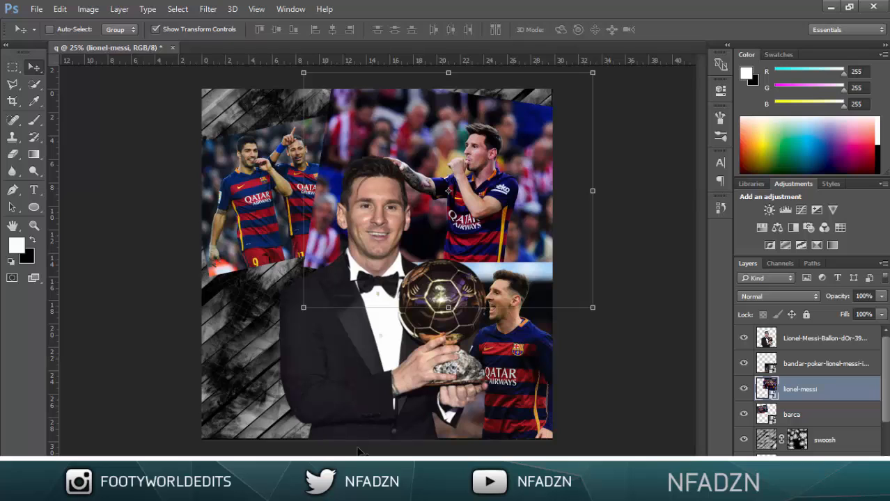
Step: Place the La-Liga-Barcelona-Messi photo from the HQS folder above the lionel-messi layer
click(349, 487)
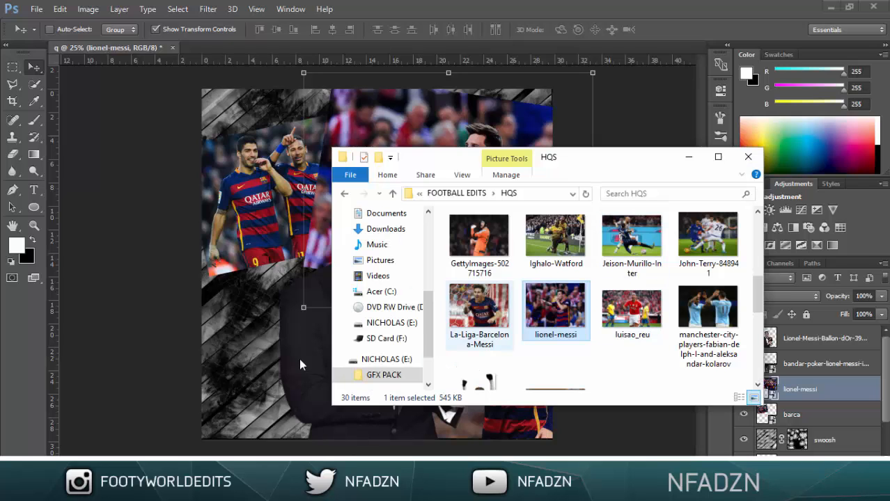
key(Left)
drag(271, 368, 272, 368)
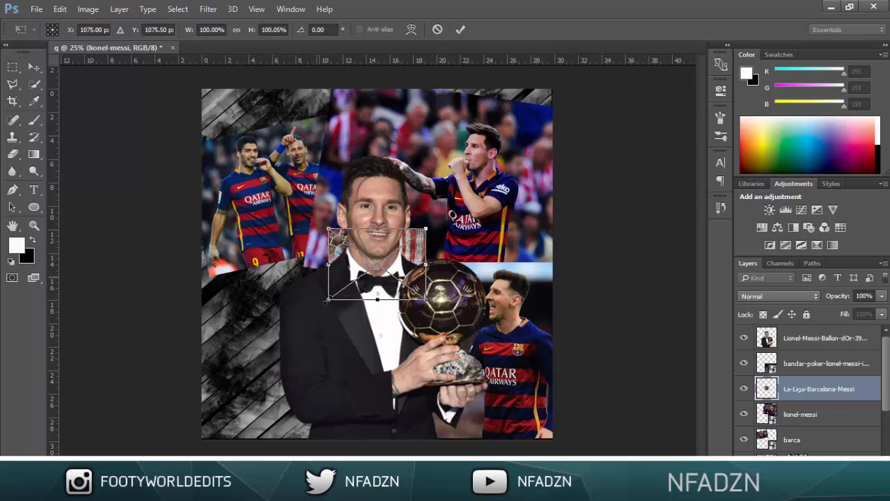
Step: Enlarge the La-Liga-Barcelona-Messi photo to about 251% and position it in the canvas's lower-left corner beside the man
key(Caps_Lock)
drag(328, 301, 249, 374)
drag(195, 428, 184, 425)
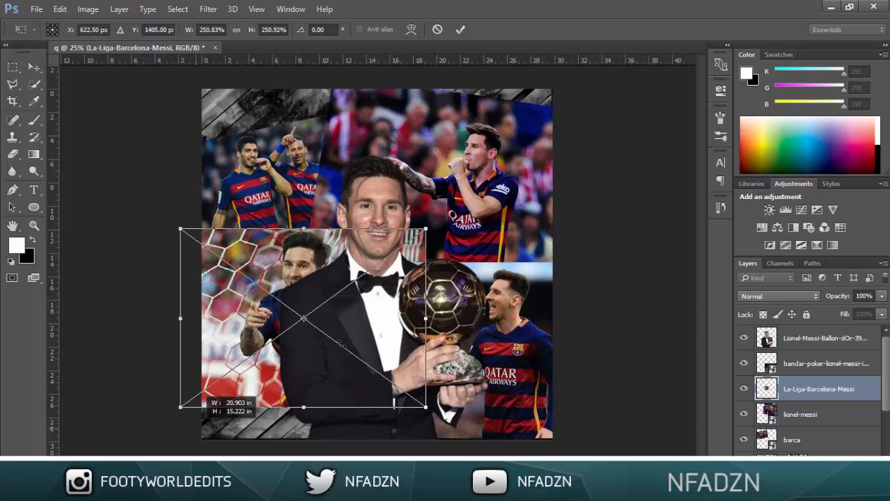
drag(327, 354, 257, 389)
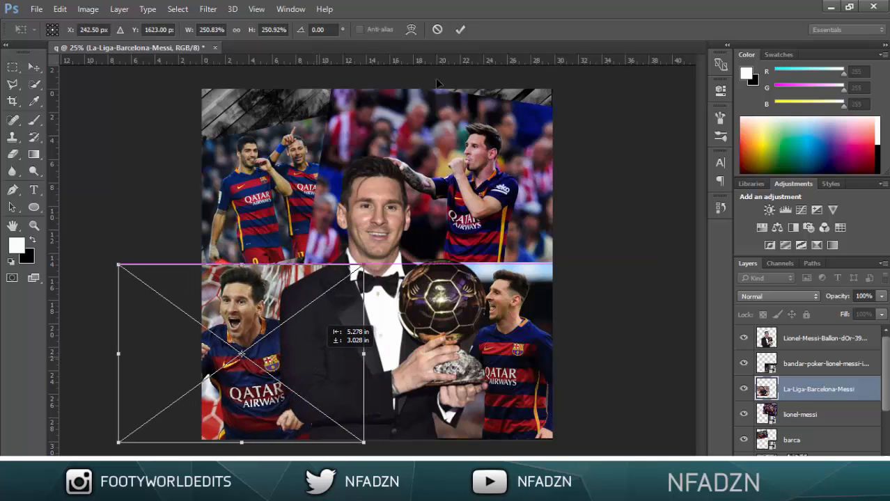
click(460, 29)
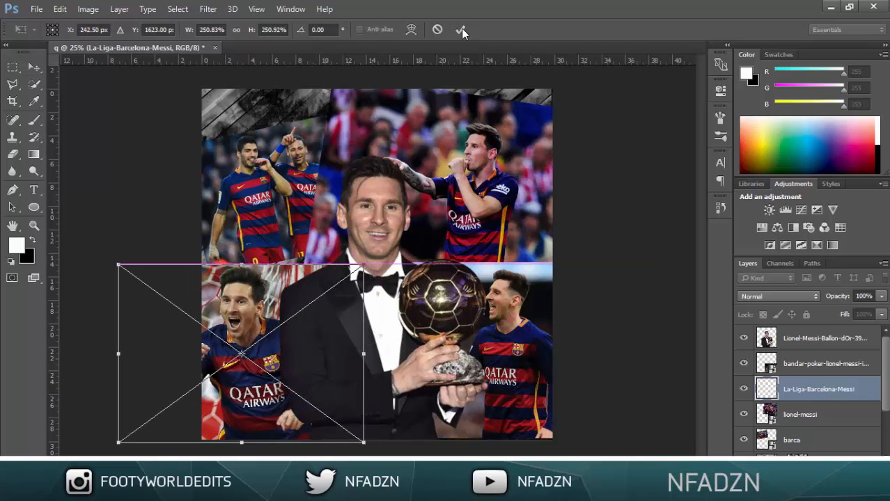
Step: Enlarge the barca photo to about 59%, keeping its tilt, and position it in the canvas's upper-left area
click(824, 438)
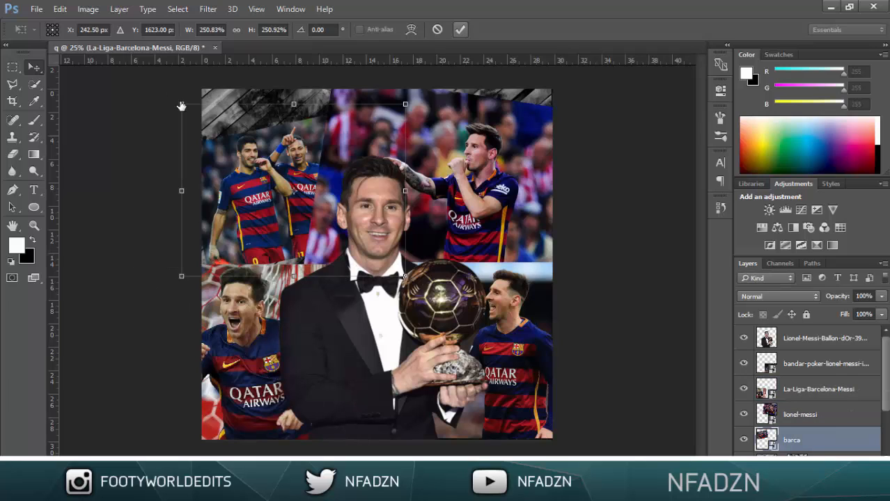
key(space)
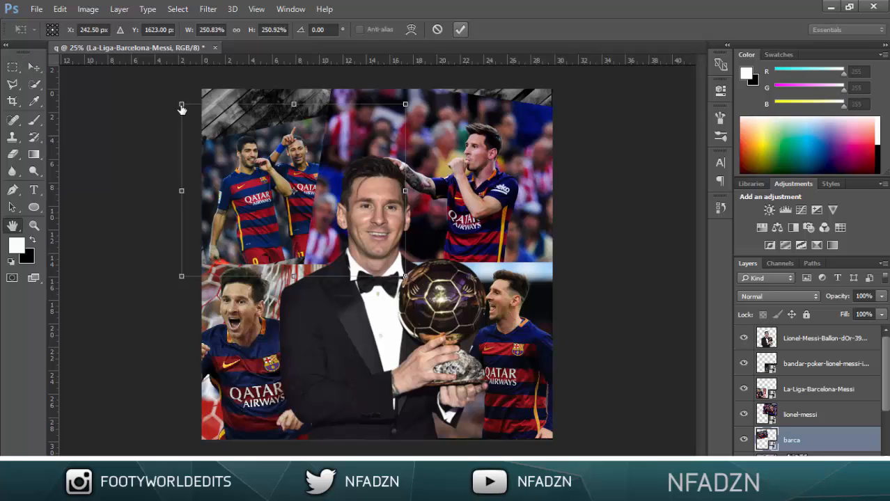
double_click(232, 143)
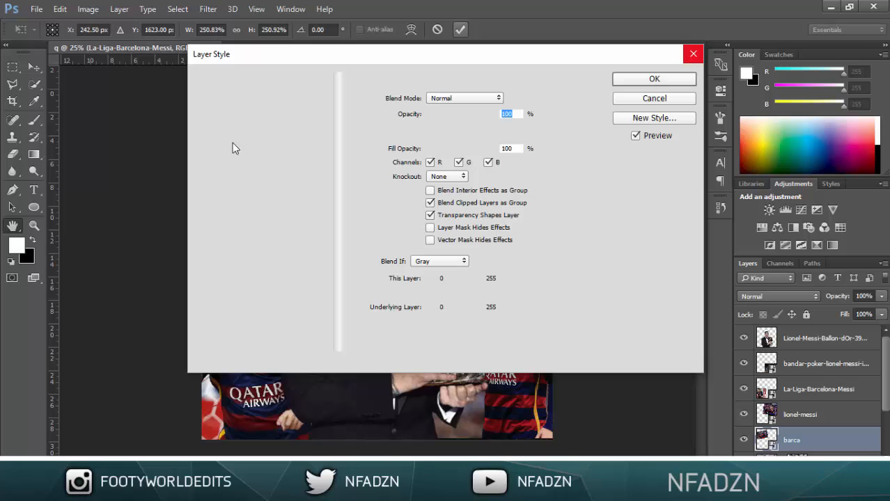
key(Escape)
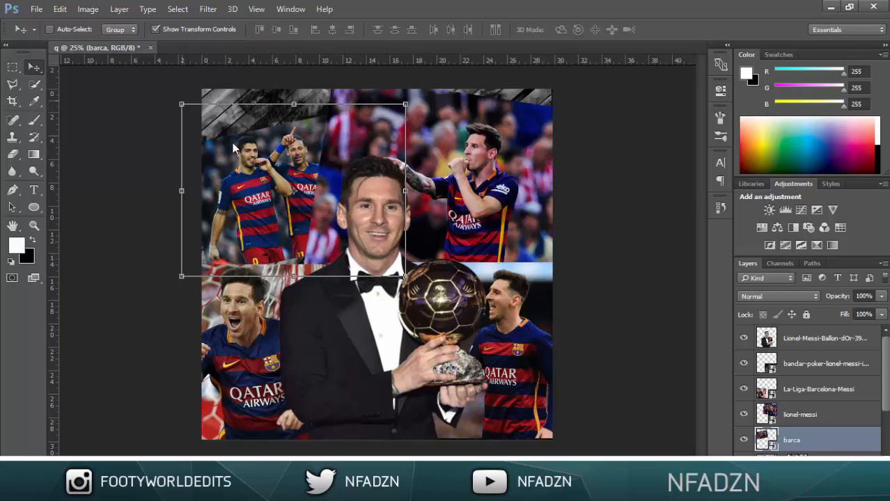
key(ctrl+t)
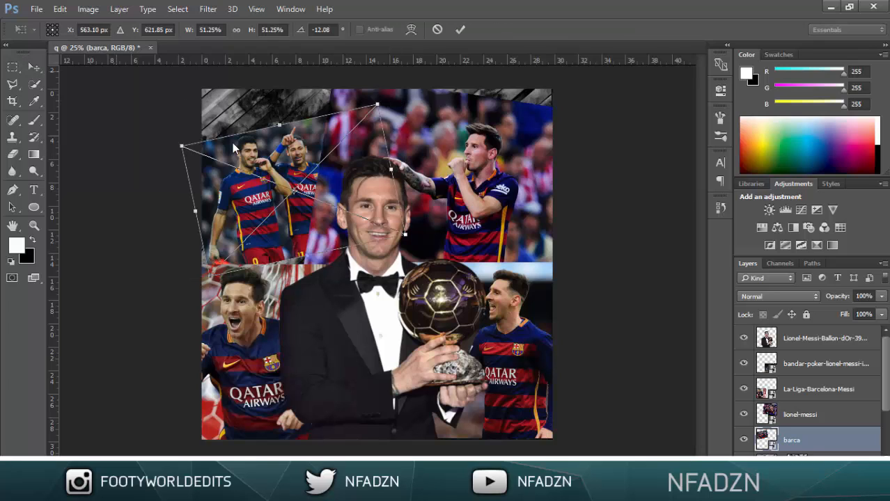
mouse_move(182, 146)
mouse_down()
mouse_move(136, 128)
mouse_move(146, 132)
mouse_up()
drag(233, 148, 249, 153)
key(Return)
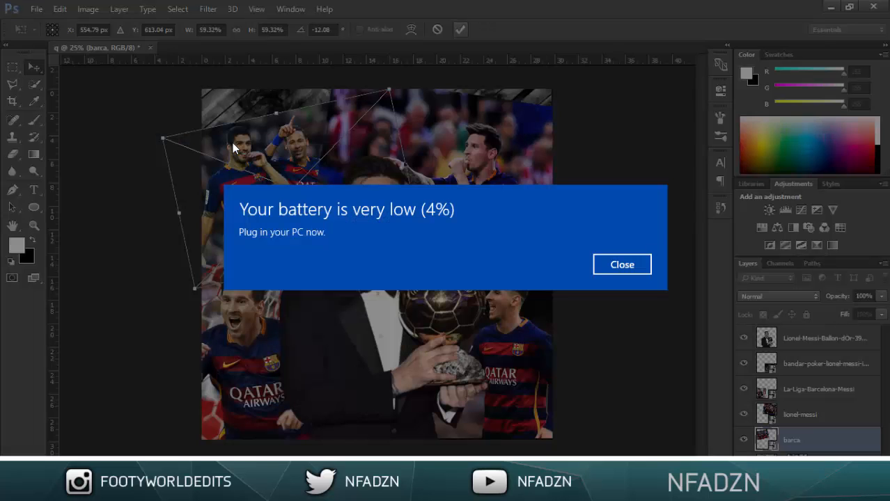
key(Return)
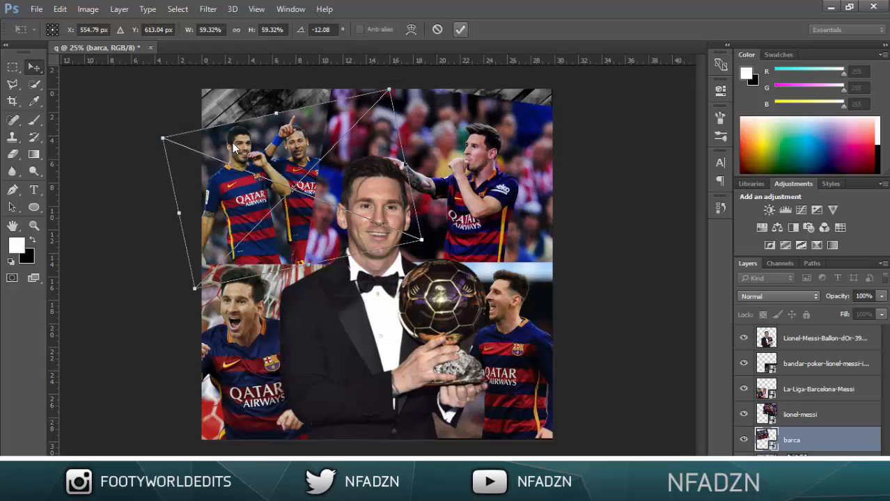
Step: Group the four football photo layers, from bandar-poker-lionel-messi down to barca, and name the group Players
key(alt+bracketright)
key(alt+bracketright)
key(alt+bracketright)
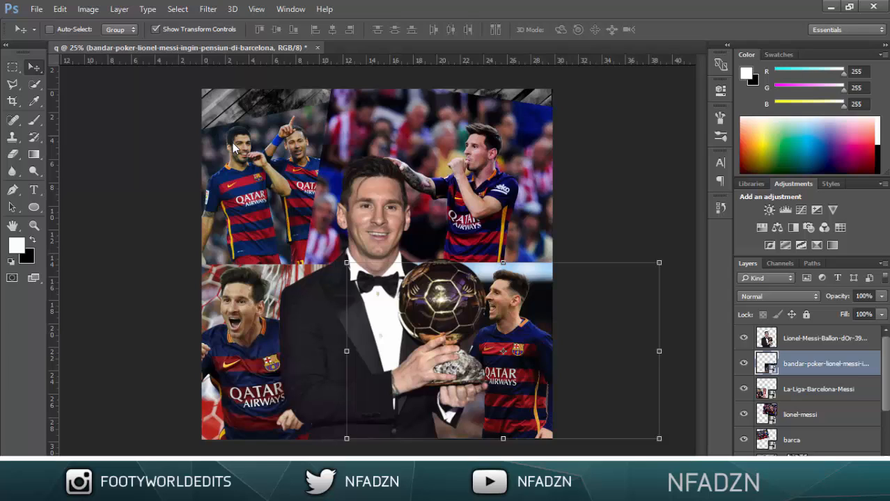
key(shift+alt+bracketleft)
key(shift+alt+bracketleft)
key(shift+alt+bracketleft)
key(ctrl)
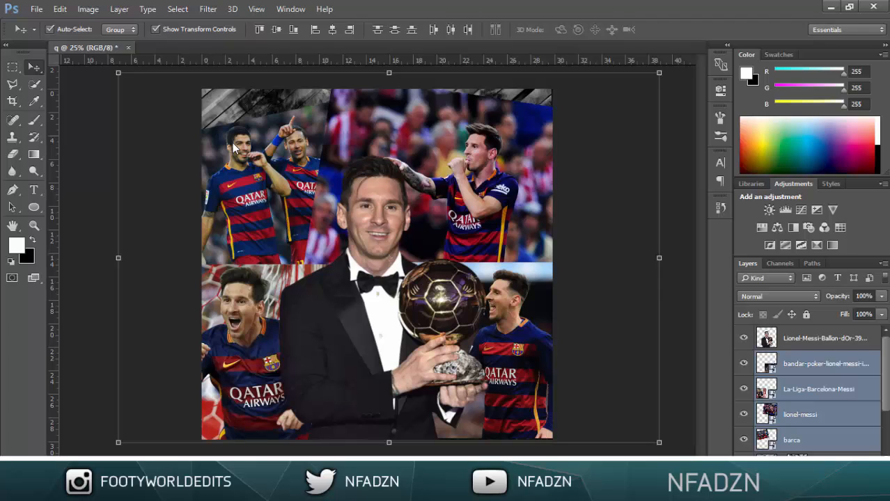
key(ctrl+g)
key(ctrl)
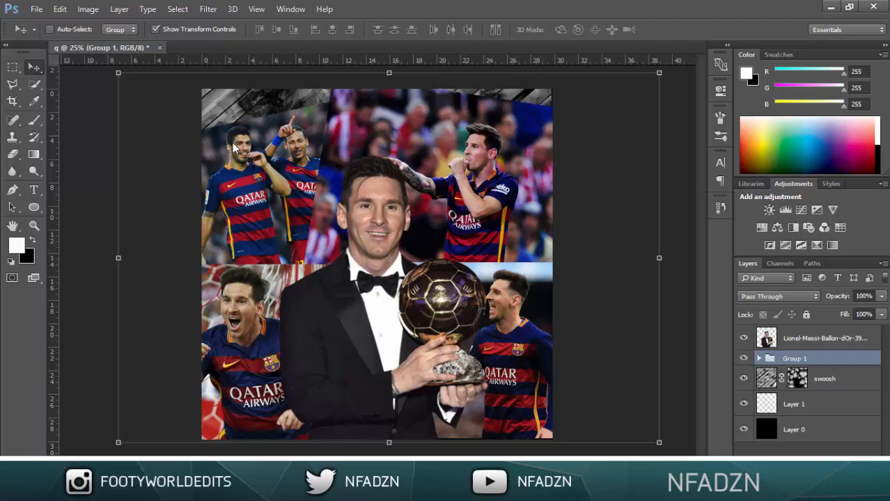
key(F2)
text(Players)
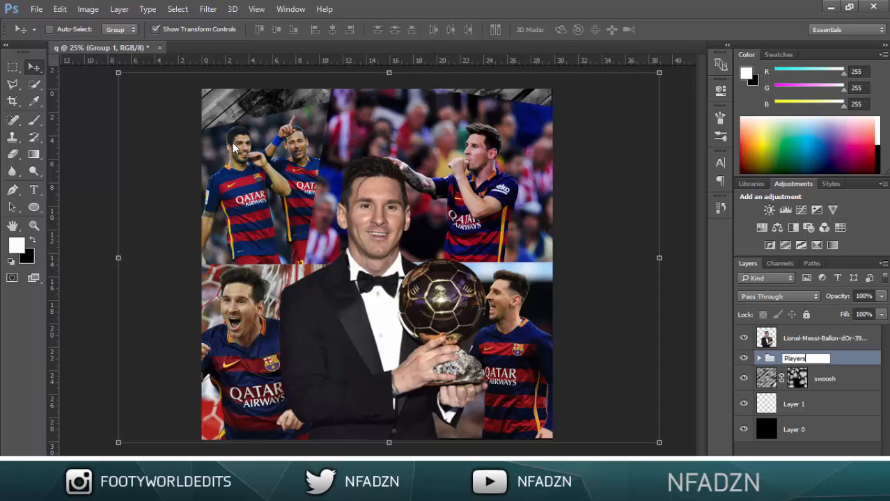
key(Return)
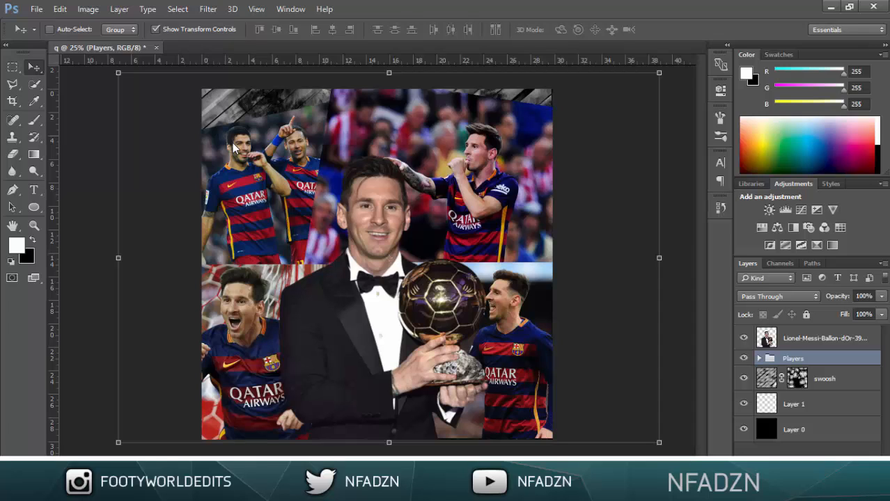
Step: Rasterize all four photo layers inside the Players group
click(759, 358)
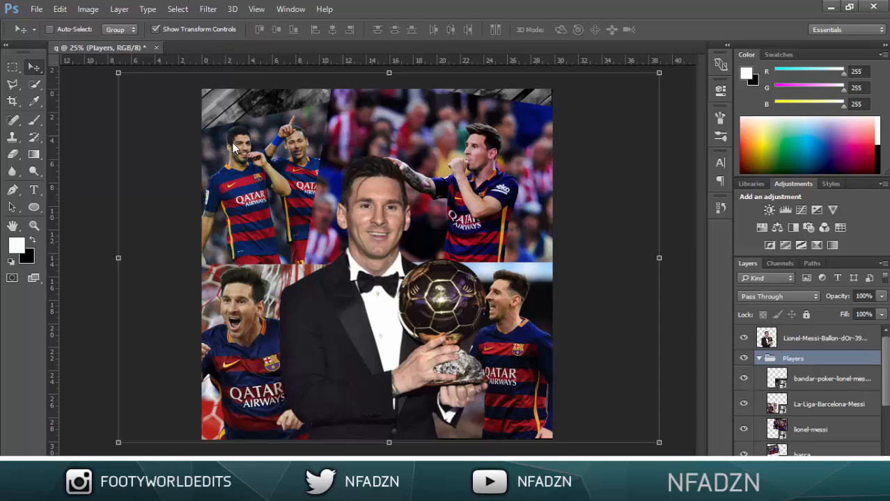
click(831, 378)
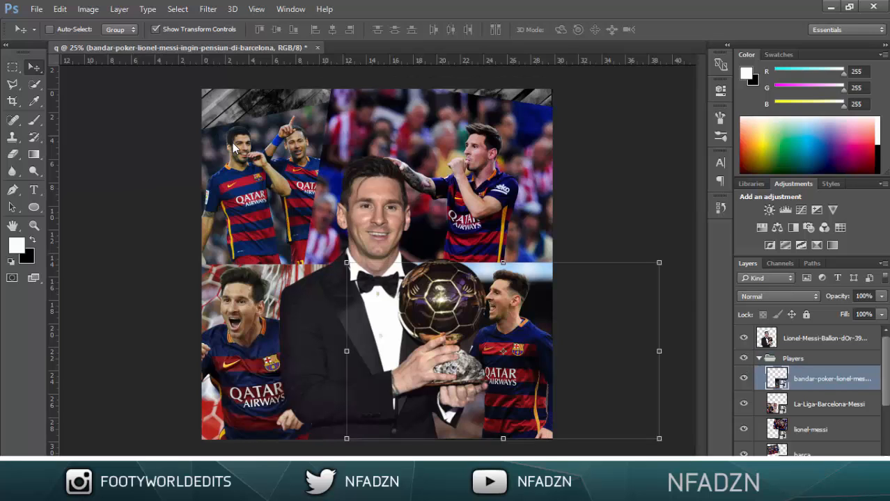
key(alt+bracketleft)
key(alt+bracketleft)
key(alt+bracketleft)
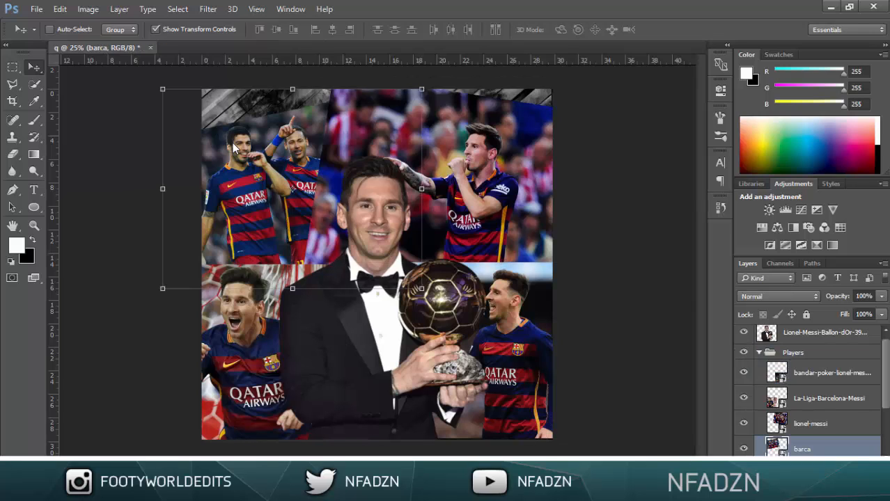
shift+click(822, 374)
right_click(810, 374)
click(563, 288)
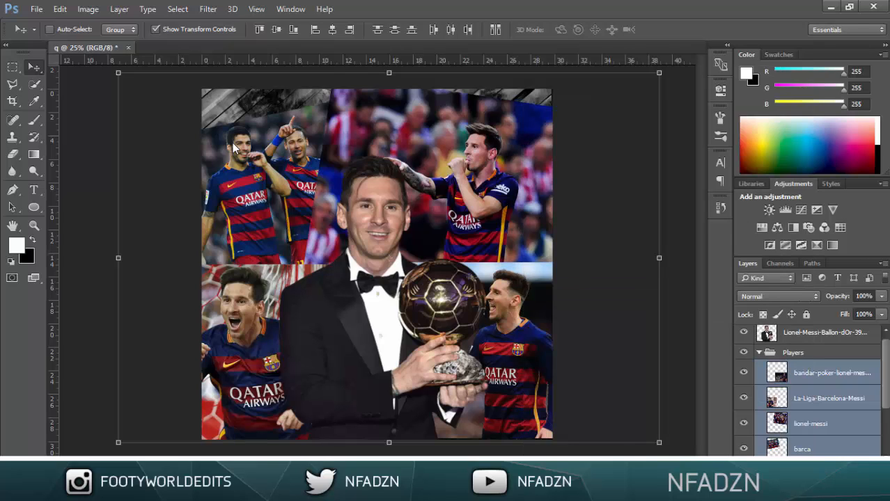
Step: Add a default Black & White adjustment above the bandar-poker-lionel-messi layer and duplicate it to have four copies
click(829, 372)
click(793, 228)
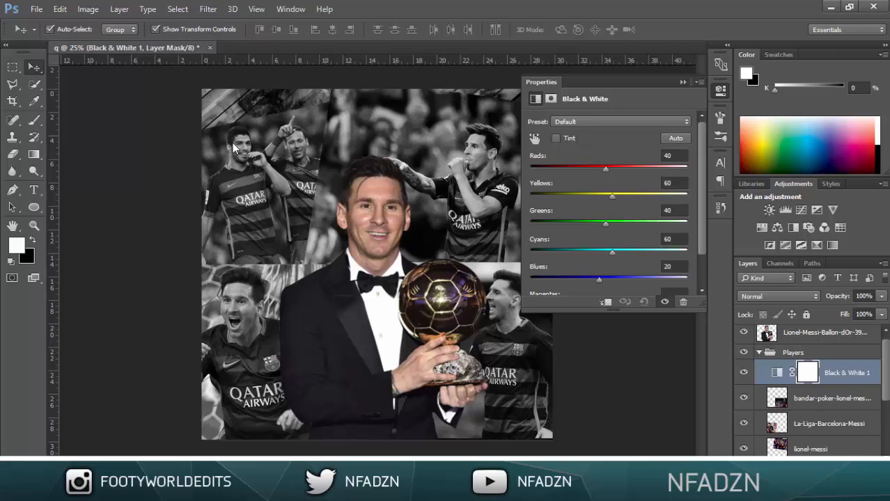
key(ctrl+j)
key(ctrl+j)
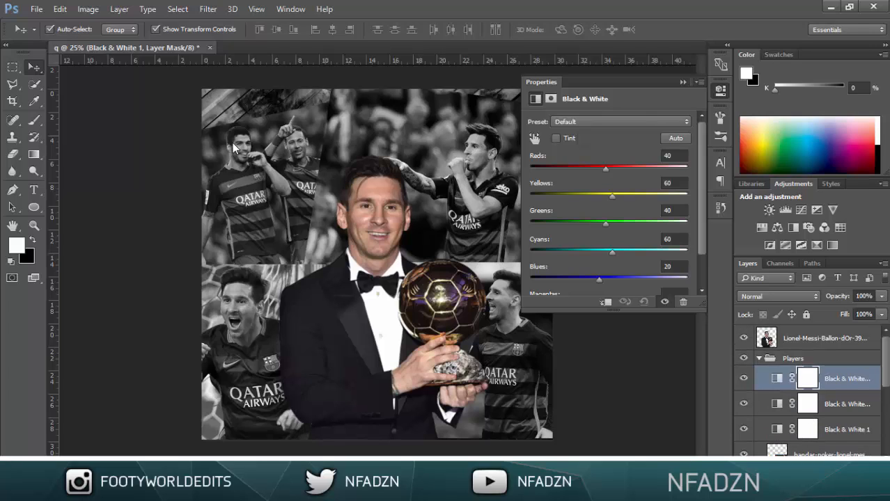
key(ctrl+j)
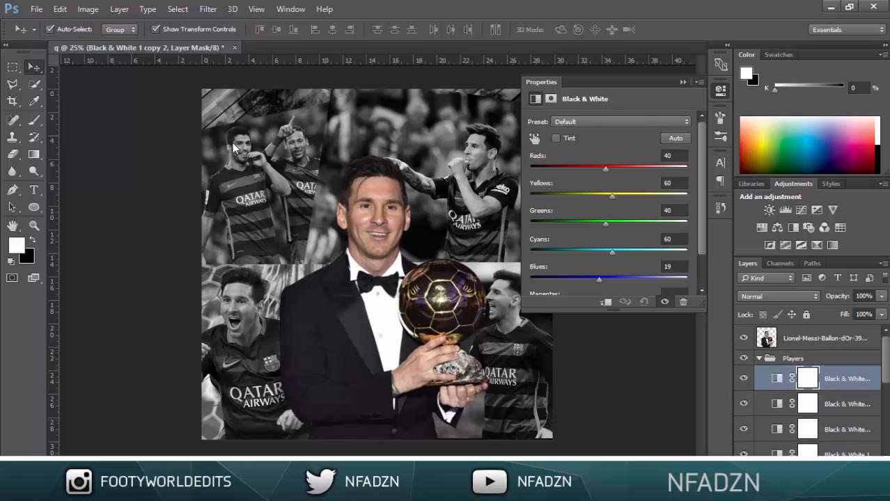
key(ctrl+j)
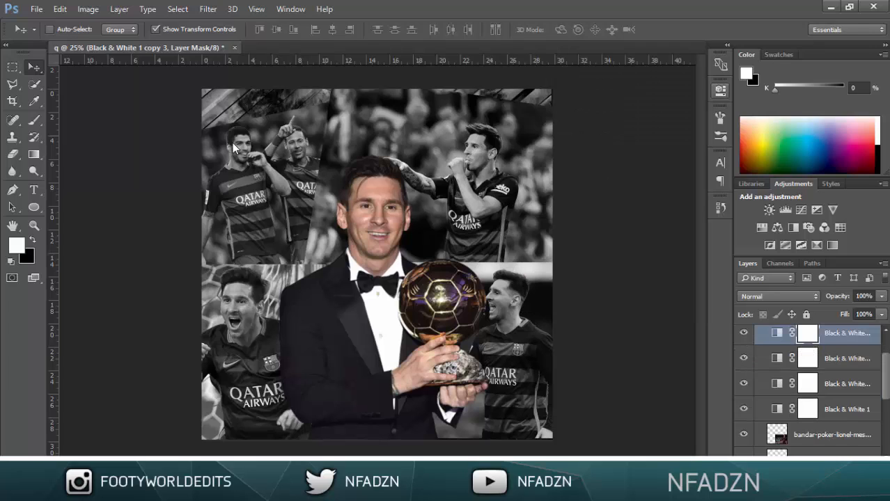
Step: Distribute the Black & White adjustments through the Players group so one sits directly above each photo layer
mouse_move(847, 332)
mouse_down()
mouse_move(847, 452)
mouse_move(847, 358)
mouse_move(847, 398)
mouse_up()
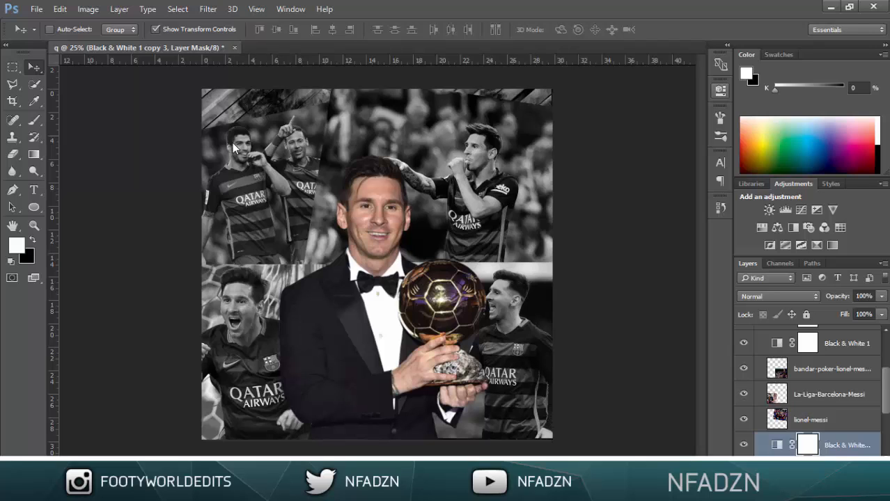
scroll(810, 390, up, 3)
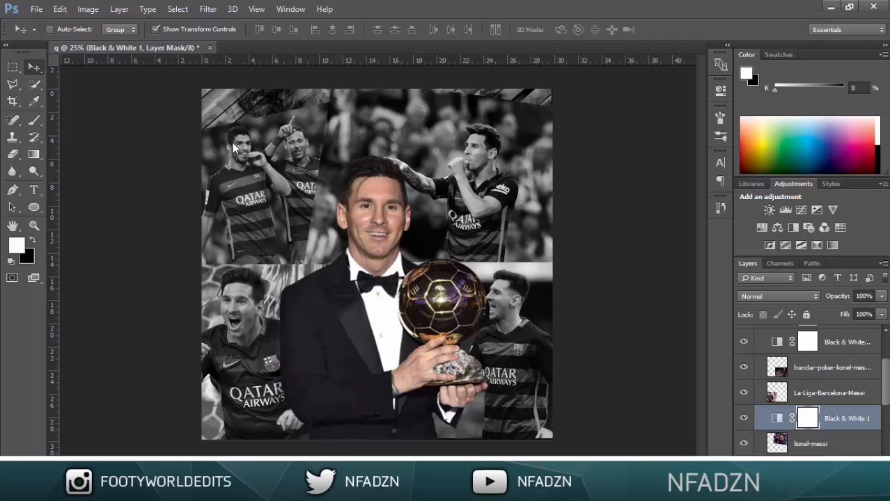
drag(847, 344, 847, 347)
drag(847, 342, 846, 379)
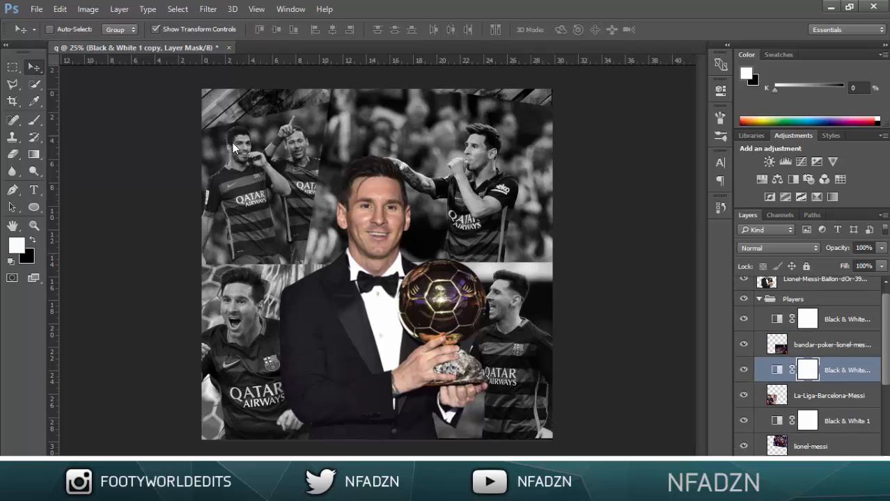
Step: Clip each of the four Black & White adjustments to the photo layer directly beneath it
right_click(851, 319)
click(625, 294)
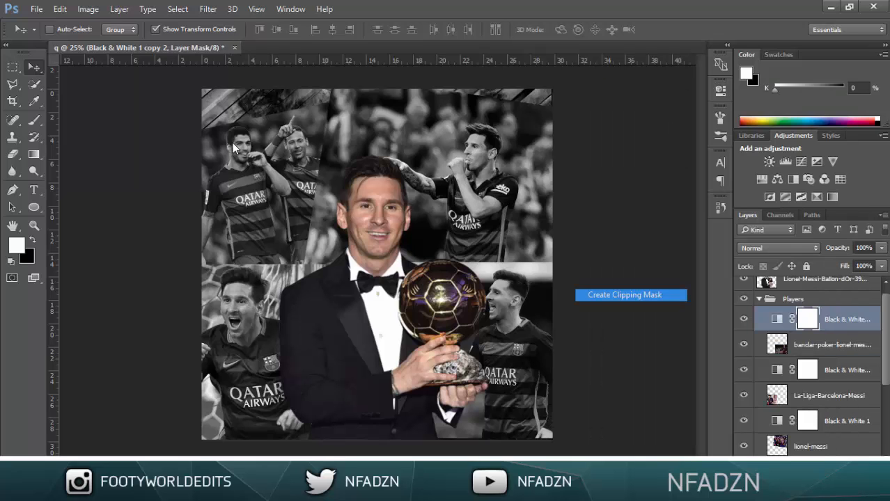
right_click(848, 369)
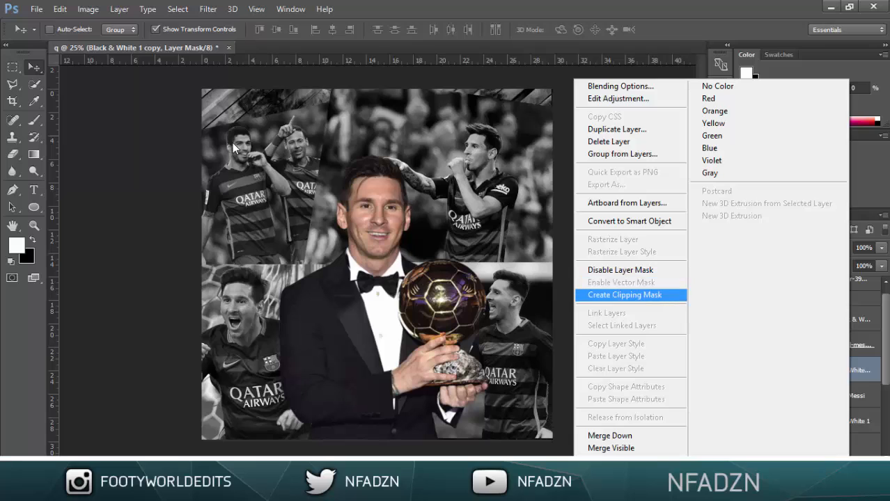
click(624, 295)
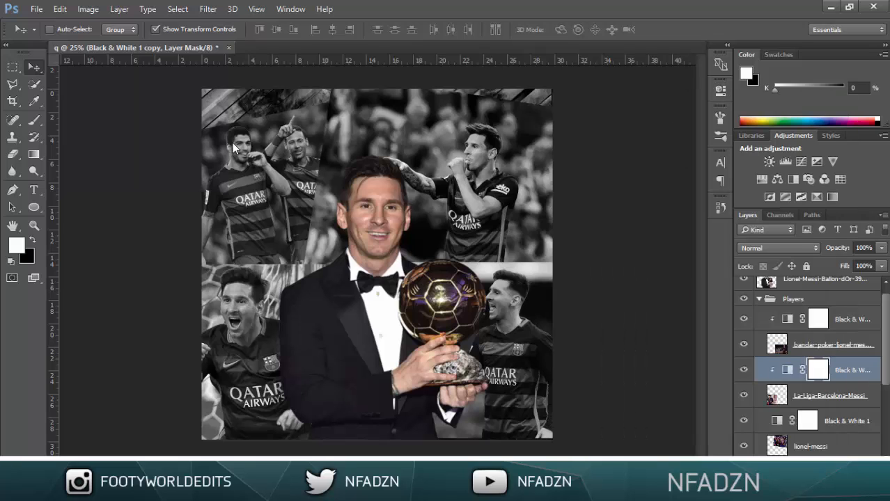
click(847, 420)
right_click(847, 421)
click(667, 239)
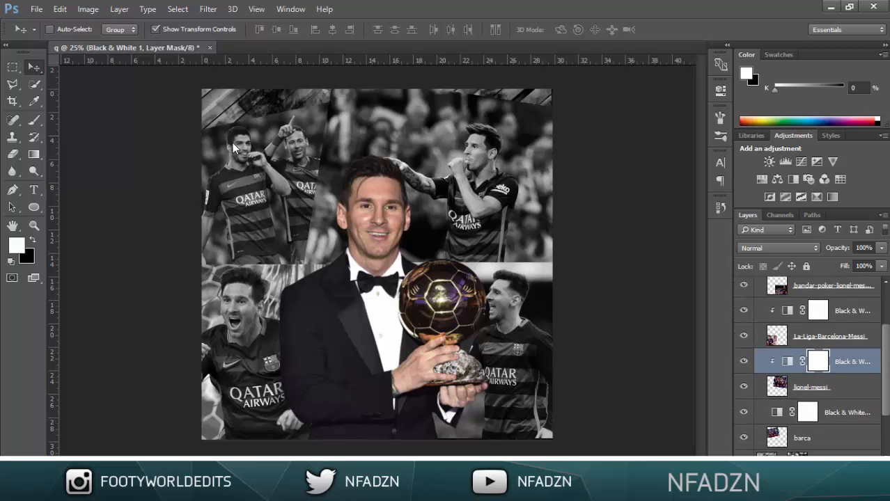
right_click(847, 412)
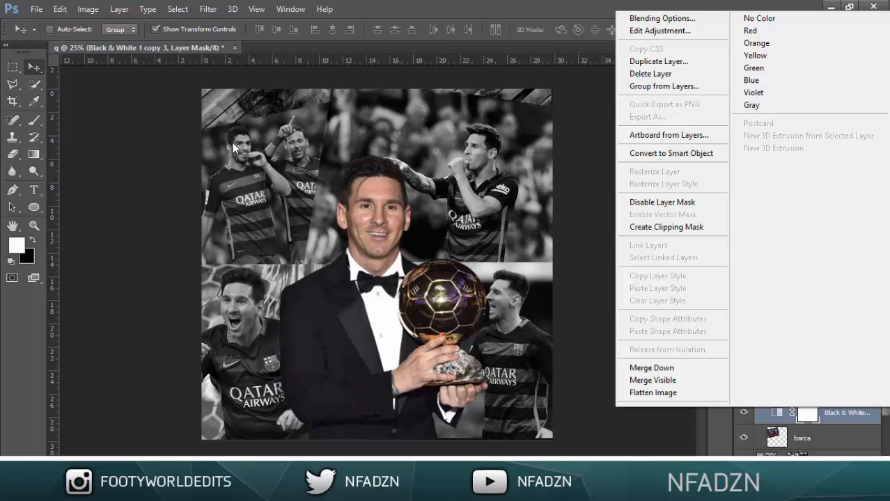
click(666, 227)
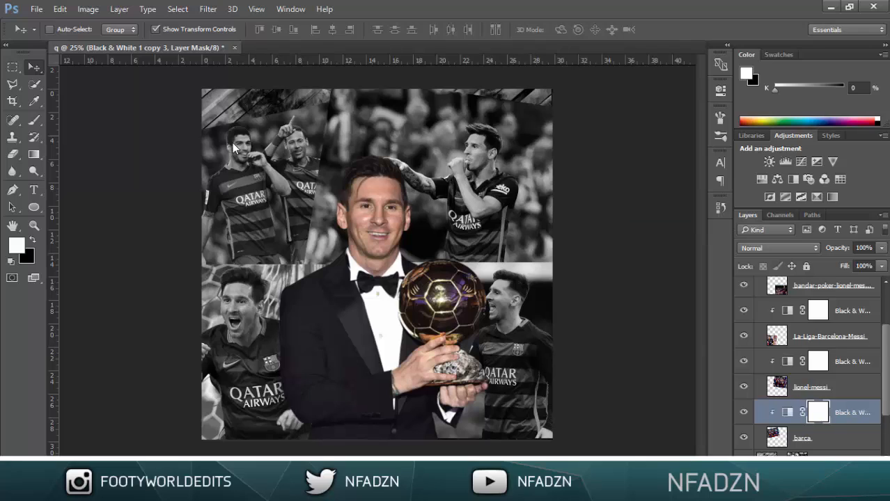
Step: Group the bandar-poker-lionel-messi, La-Liga-Barcelona-Messi and lionel-messi photos separately, each with its own clipped Black & White adjustment
scroll(811, 366, up, 3)
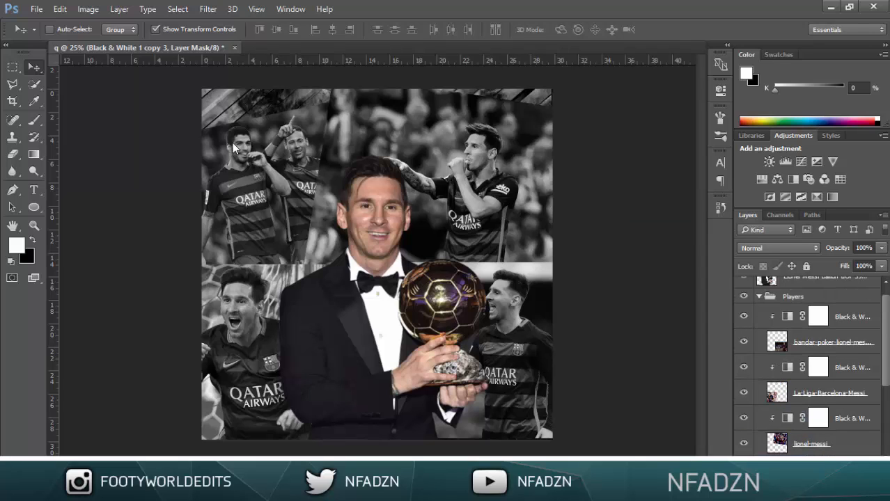
click(851, 316)
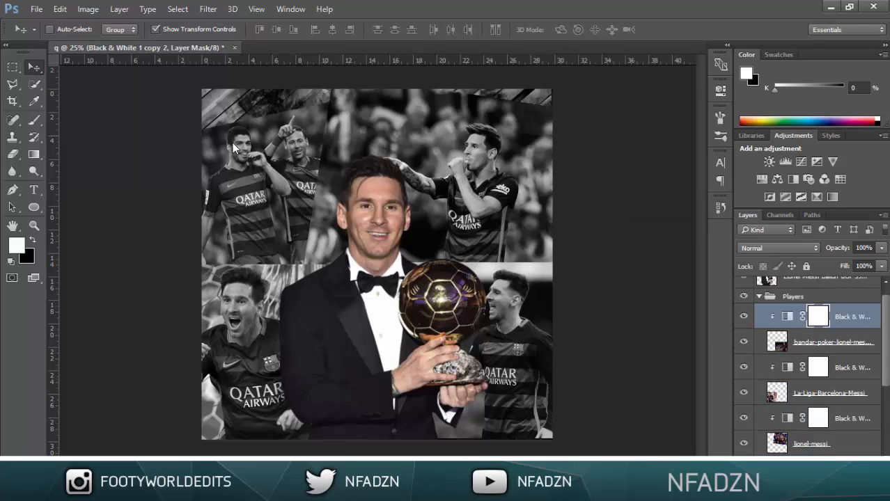
ctrl+click(835, 342)
key(ctrl+g)
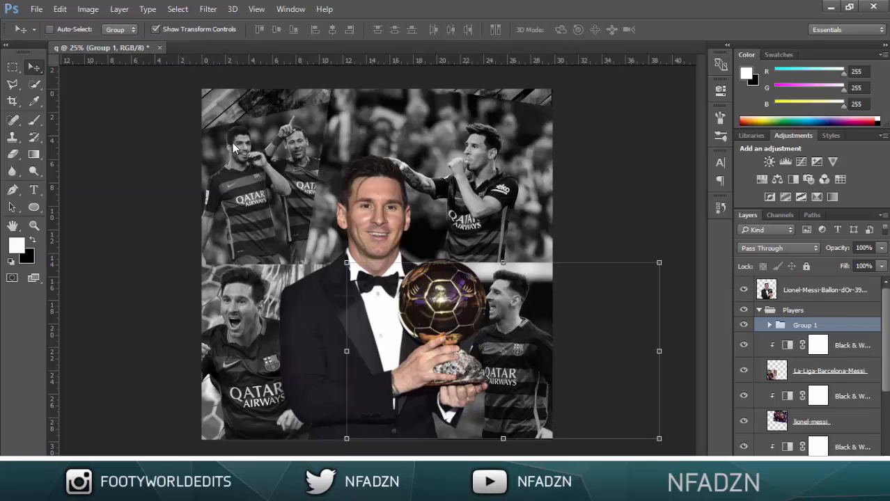
click(851, 345)
key(ctrl+g)
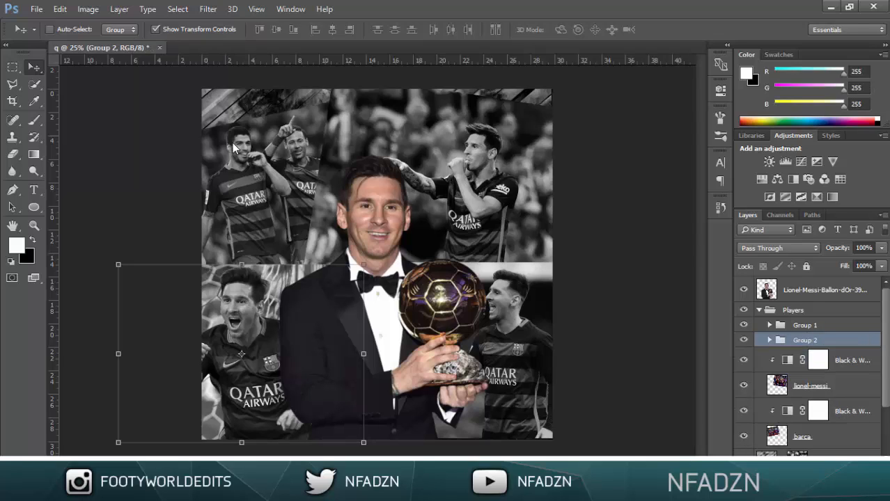
key(alt+bracketleft)
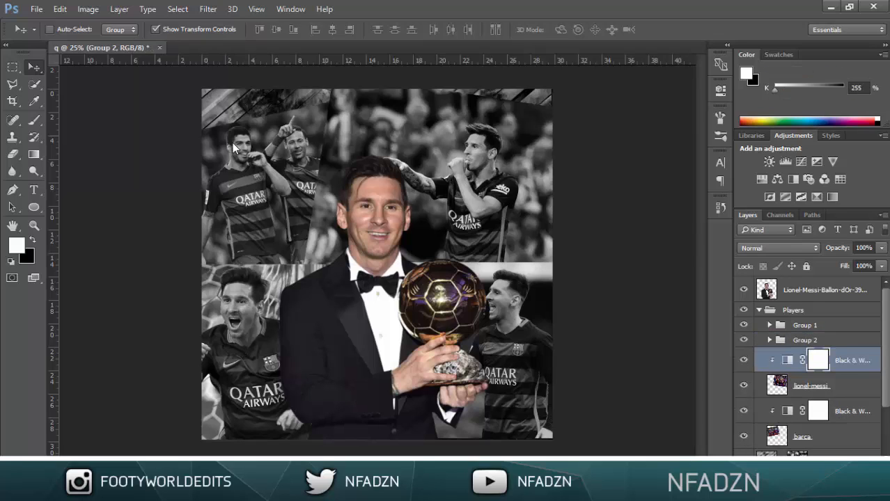
key(alt+shift+bracketleft)
key(ctrl+g)
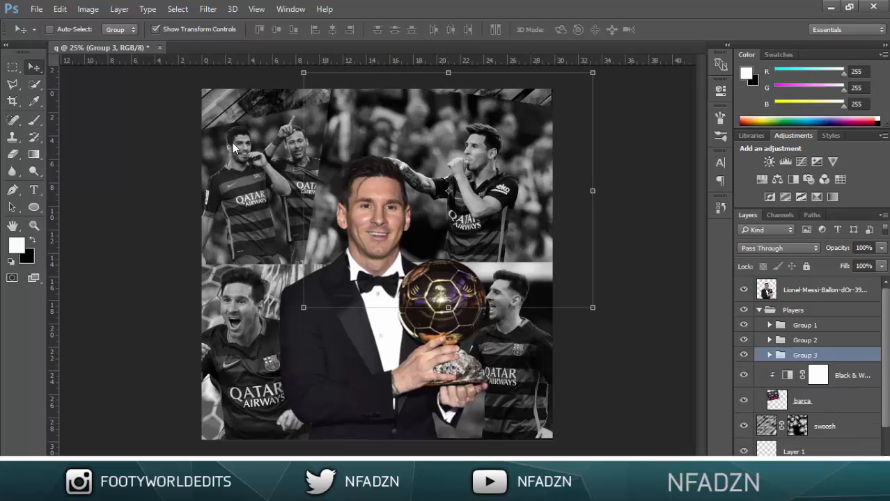
Step: Group the barca photo together with its clipped Black & White adjustment inside the Players group
key(alt+bracketleft)
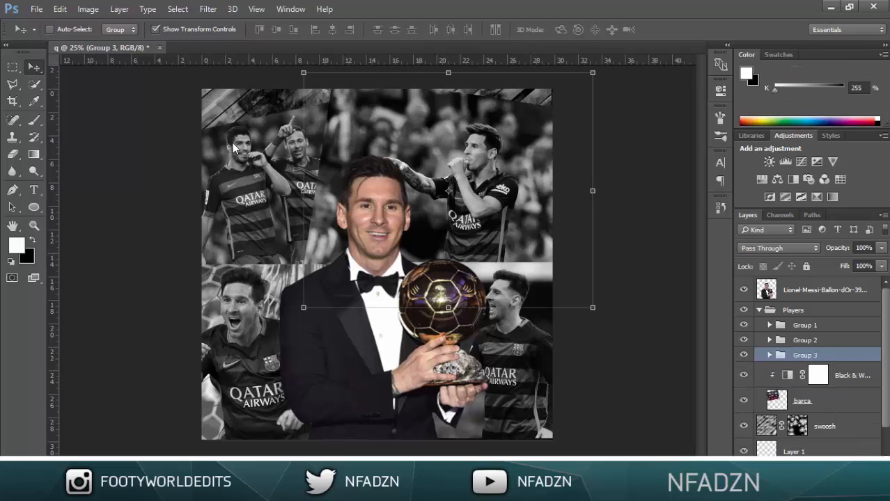
key(alt+shift+bracketleft)
key(ctrl+g)
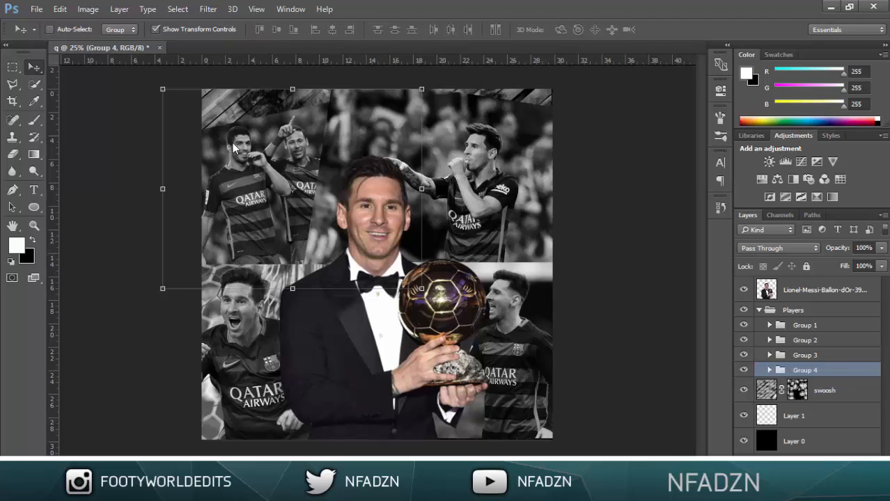
Step: Hide Group 2, Group 3 and Group 4 in the Players group, leaving only Group 1 shown
key(alt+bracketright)
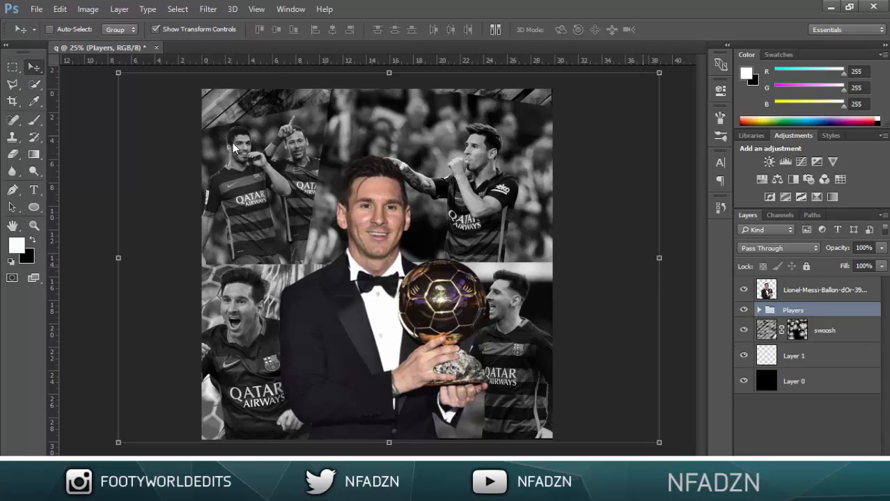
click(759, 310)
click(743, 340)
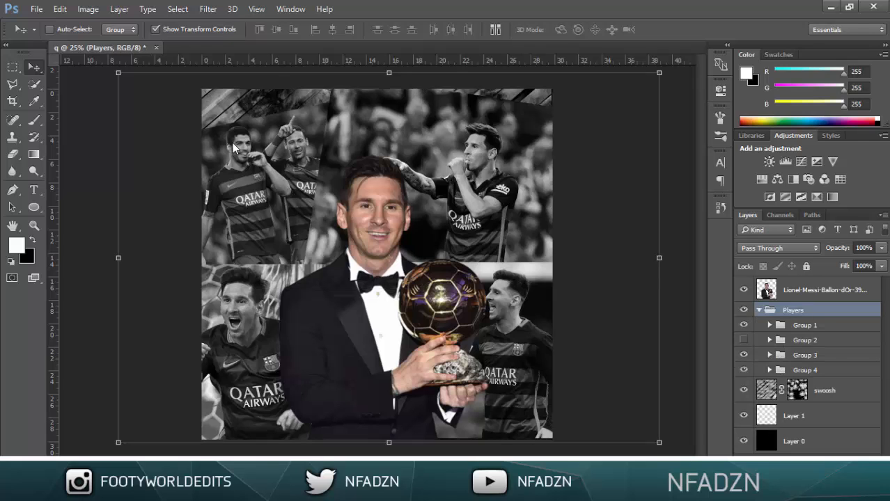
click(743, 355)
click(743, 370)
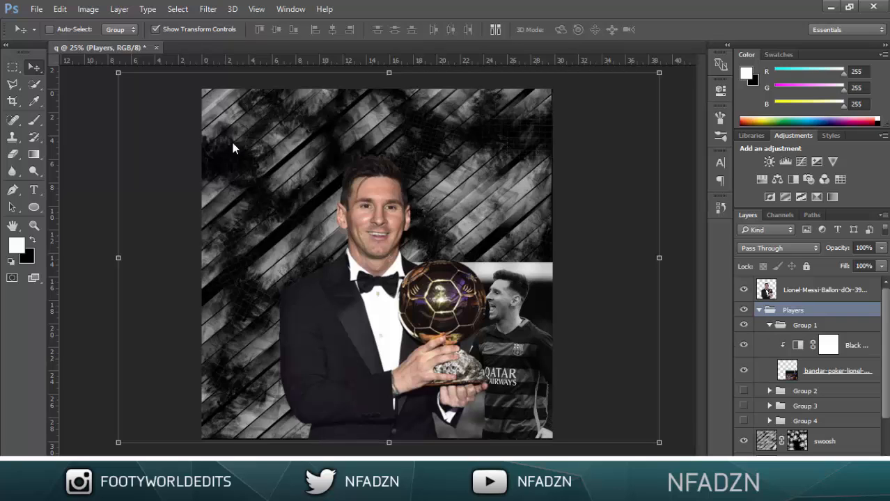
Step: Add a layer mask to the bandar-poker-lionel-messi photo in Group 1
key(alt+[)
key(alt+[)
key(alt+[)
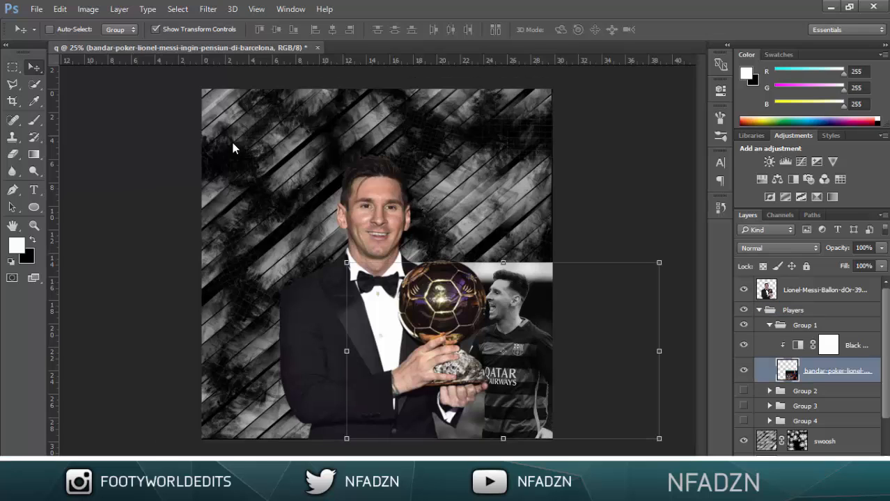
key(alt+l)
key(k)
key(r)
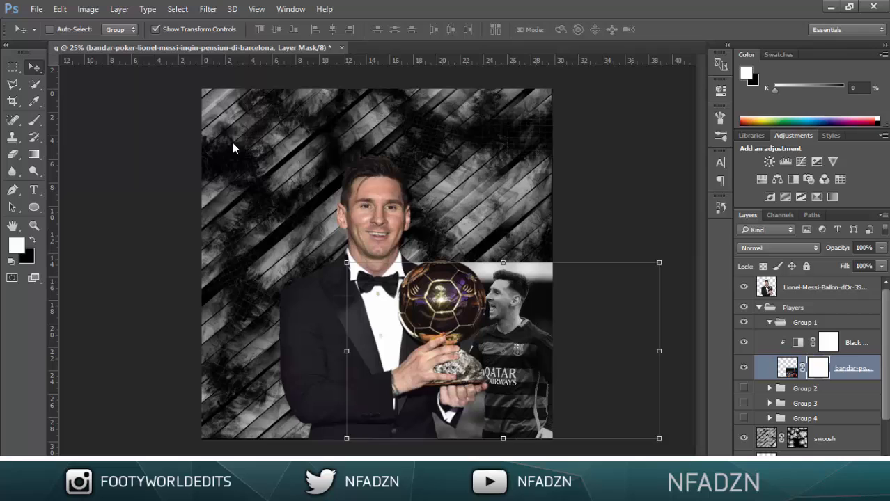
Step: Erase the whole bandar-poker-lionel-messi photo on its layer mask with a 1700 px Eraser
key(e)
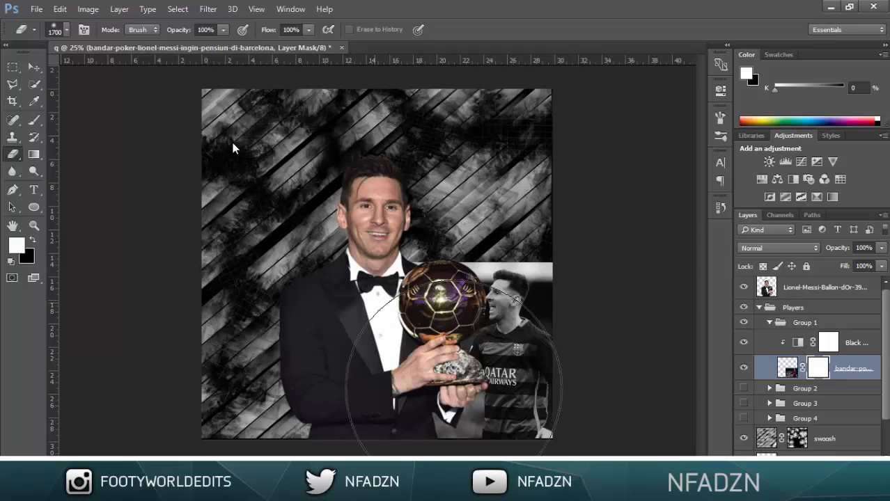
drag(454, 388, 488, 334)
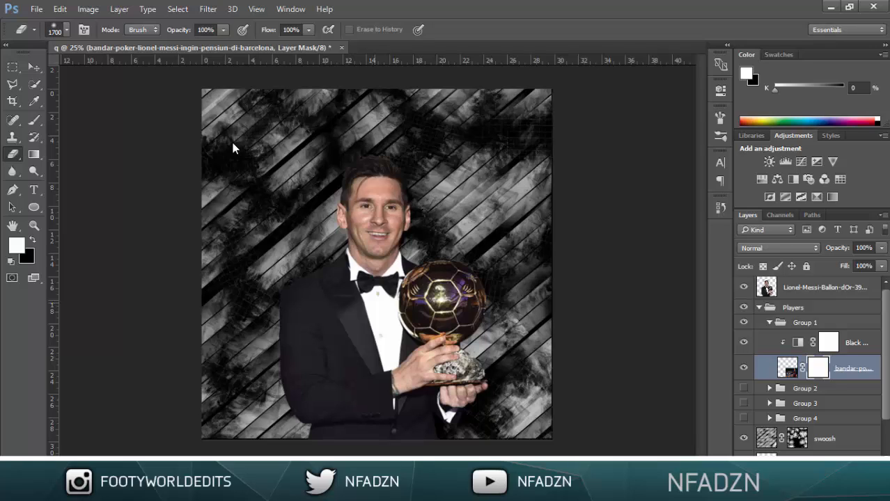
click(517, 248)
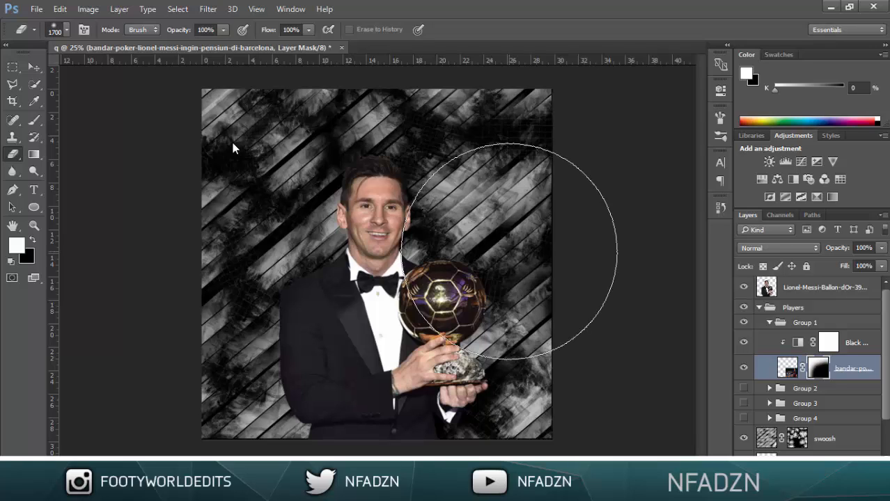
Step: Paint the player's head and body back in on the bandar-poker-lionel-messi mask with a soft round white 300 px brush
key(bracketleft)
key(bracketleft)
key(bracketleft)
key(bracketleft)
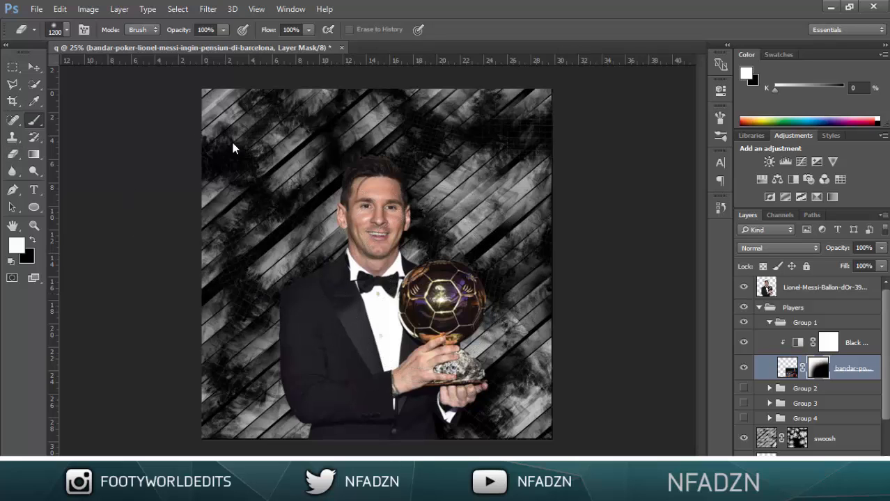
key(b)
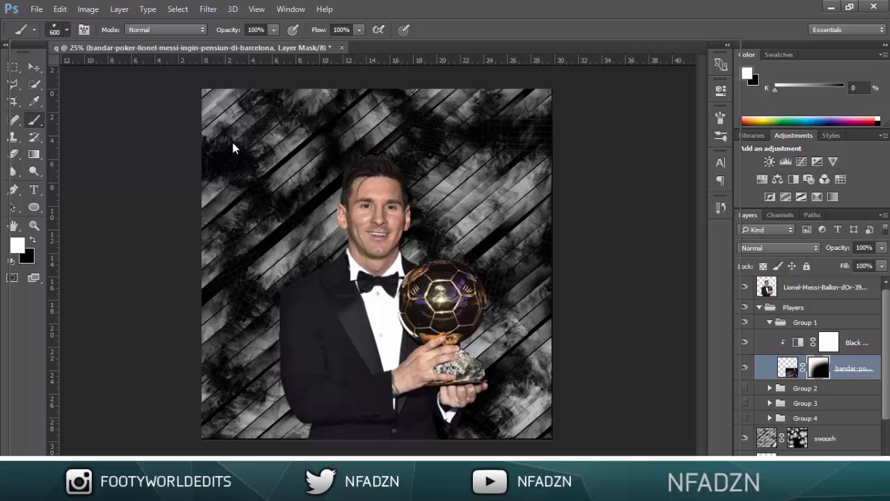
right_click(233, 149)
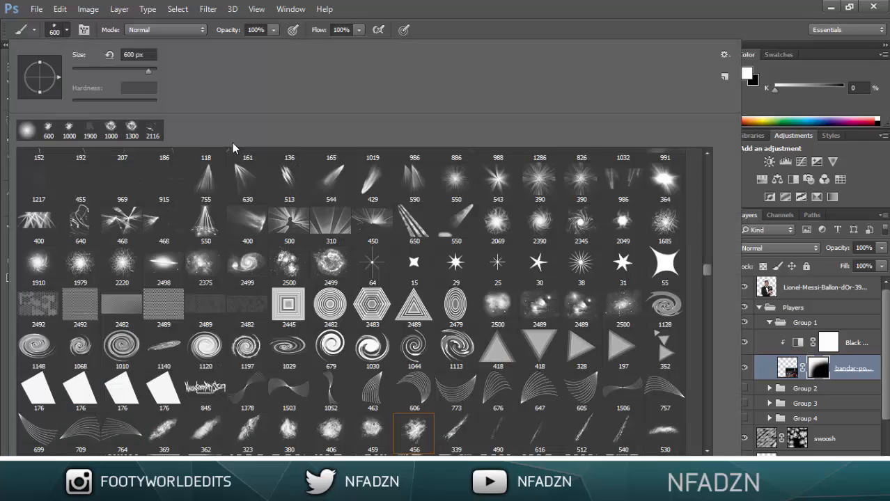
key(shift+comma)
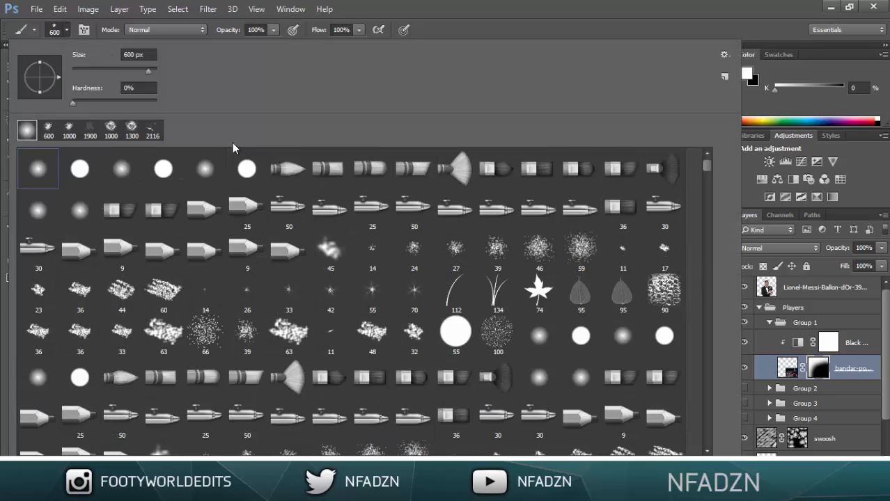
key(Return)
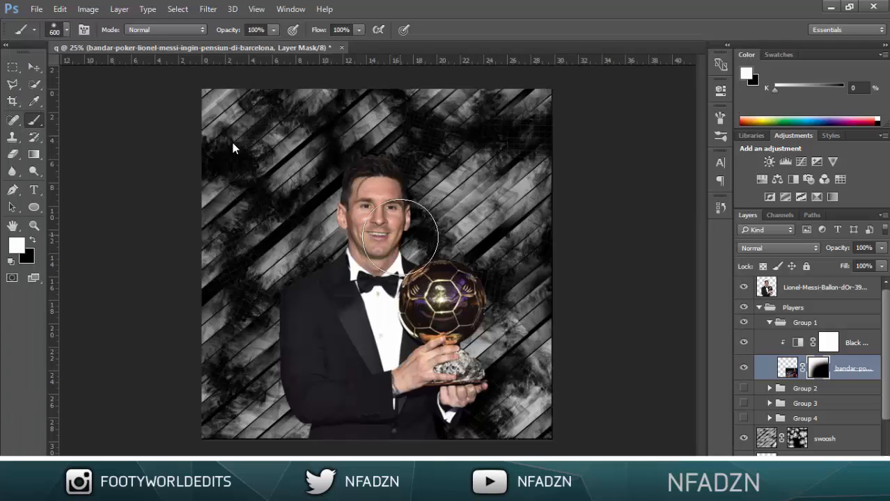
key(bracketleft)
key(bracketleft)
mouse_move(493, 340)
mouse_down()
mouse_move(503, 343)
mouse_move(512, 277)
mouse_move(523, 273)
mouse_move(530, 319)
mouse_move(505, 363)
mouse_move(510, 387)
mouse_move(536, 390)
mouse_move(515, 422)
mouse_move(480, 418)
mouse_move(537, 411)
mouse_up()
Step: Erase the leftover background around the player's head on the bandar-poker-lionel-messi mask with a 100 px Eraser
key(e)
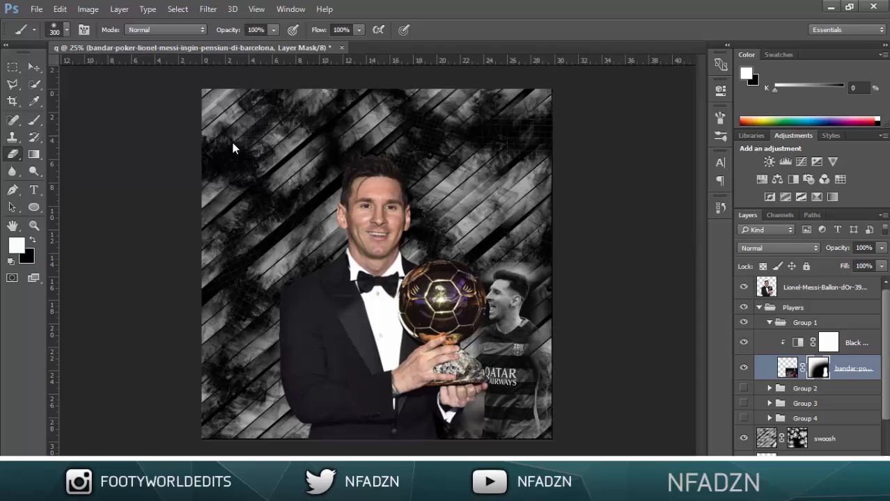
key([)
key([)
key([)
key([)
key([)
key([)
key([)
key([)
key([)
key([)
key([)
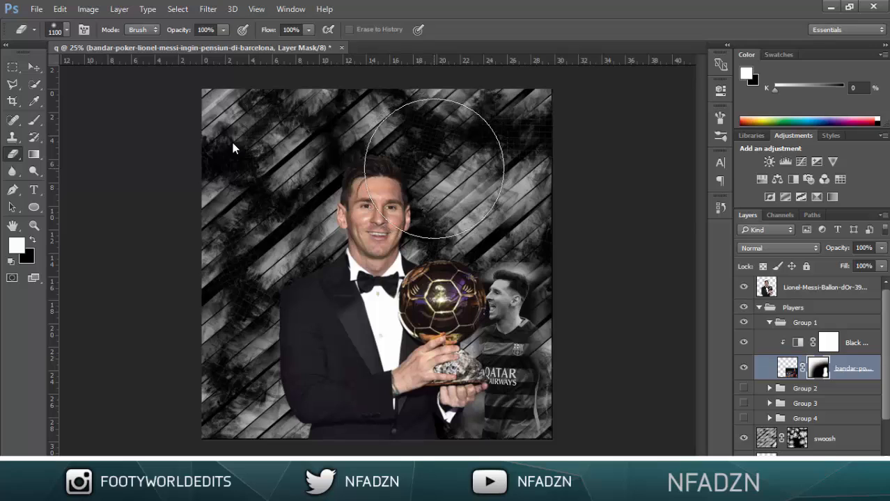
key(bracketleft)
key(bracketleft)
key(bracketleft)
key(bracketleft)
key(bracketleft)
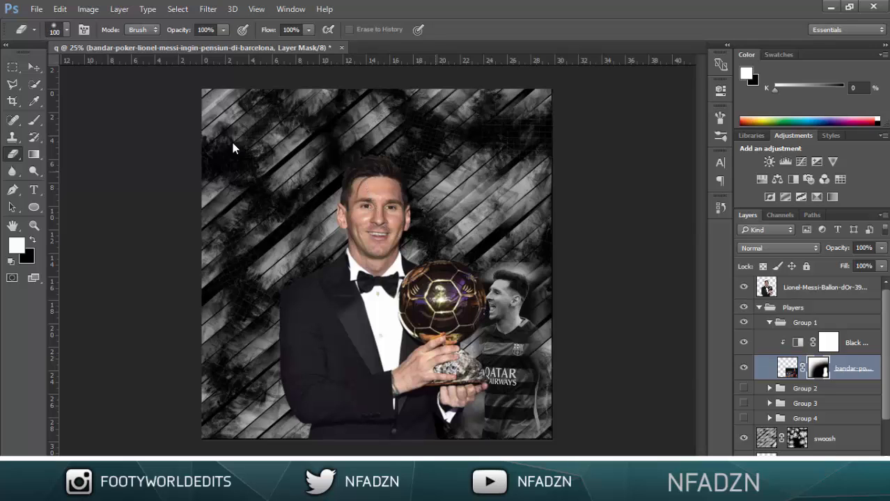
mouse_move(491, 266)
mouse_down()
mouse_move(539, 269)
mouse_move(546, 305)
mouse_up()
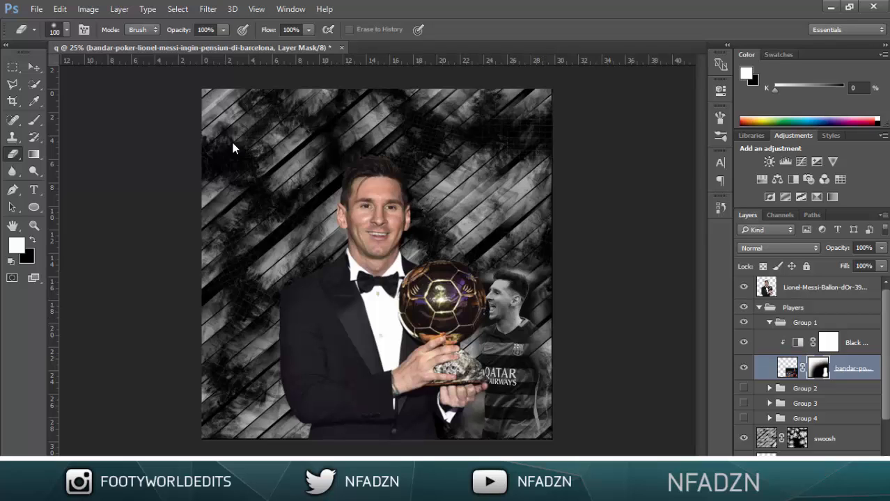
Step: Collapse Group 1, show Group 2 and add a layer mask to its La-Liga-Barcelona-Messi photo
click(770, 322)
click(744, 323)
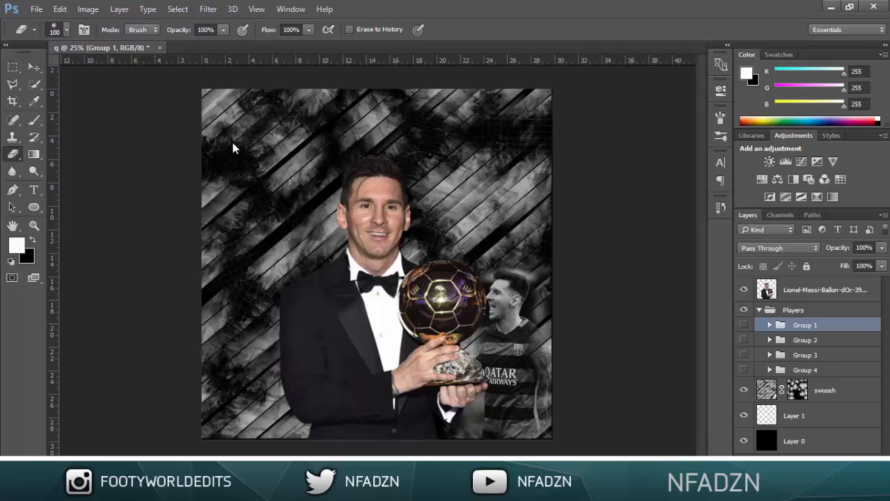
click(744, 325)
click(744, 340)
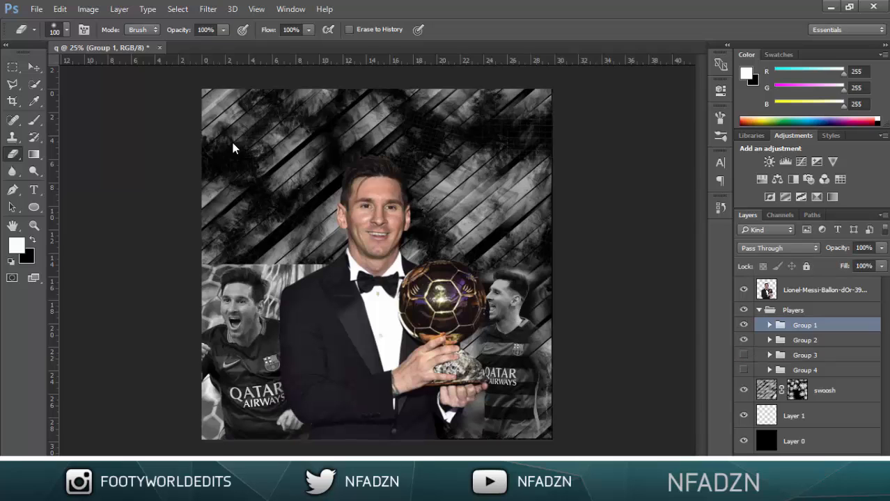
key(ctrl+alt+z)
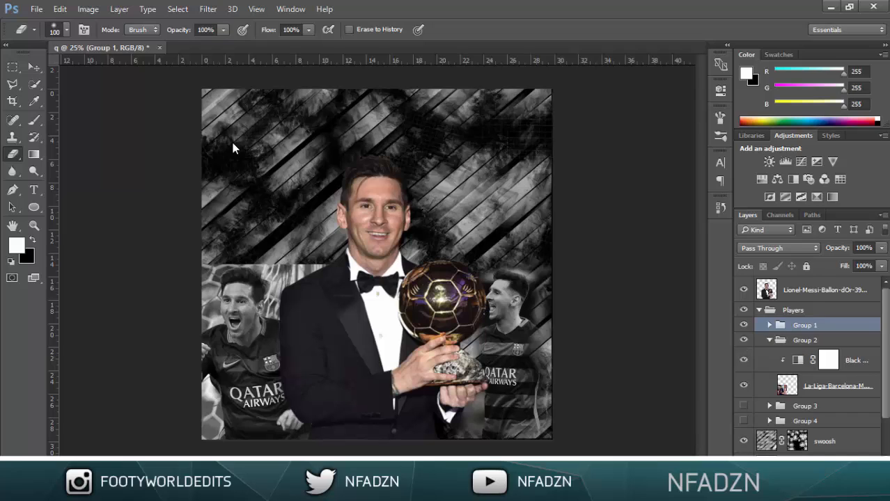
key(ctrl+alt+z)
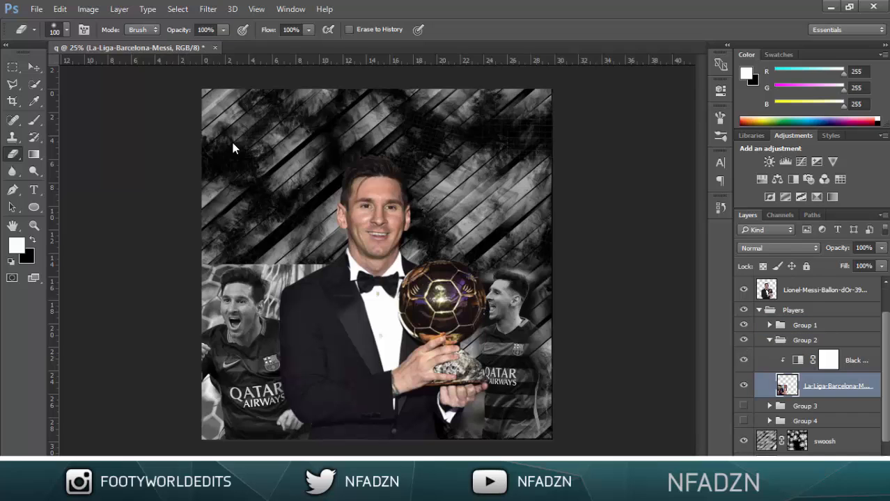
key(ctrl+alt+z)
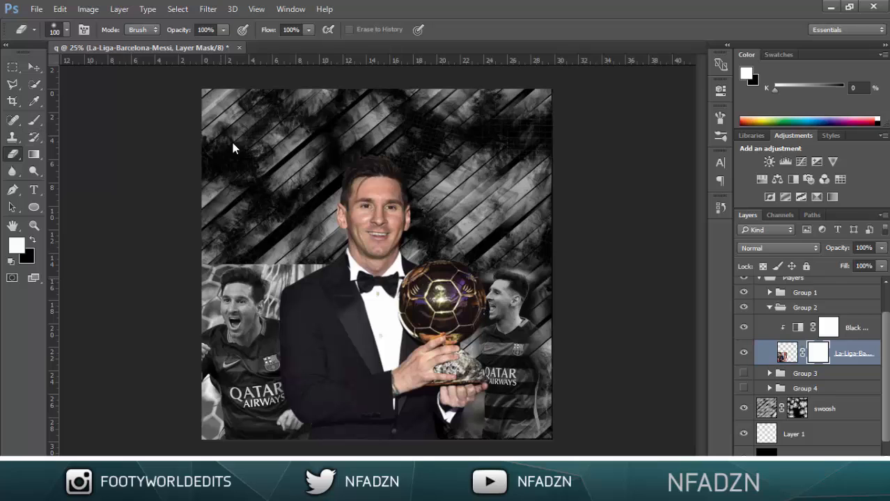
Step: Erase the whole visible La-Liga-Barcelona-Messi photo on its layer mask with a 600 px Eraser
key(bracketright)
key(bracketright)
key(bracketright)
key(bracketright)
key(bracketright)
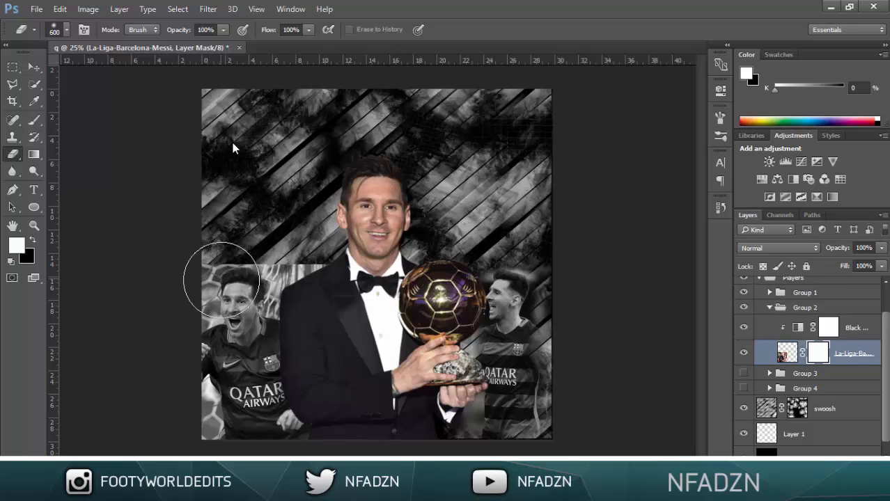
mouse_move(222, 280)
mouse_down()
mouse_move(281, 314)
mouse_move(235, 418)
mouse_move(314, 368)
mouse_up()
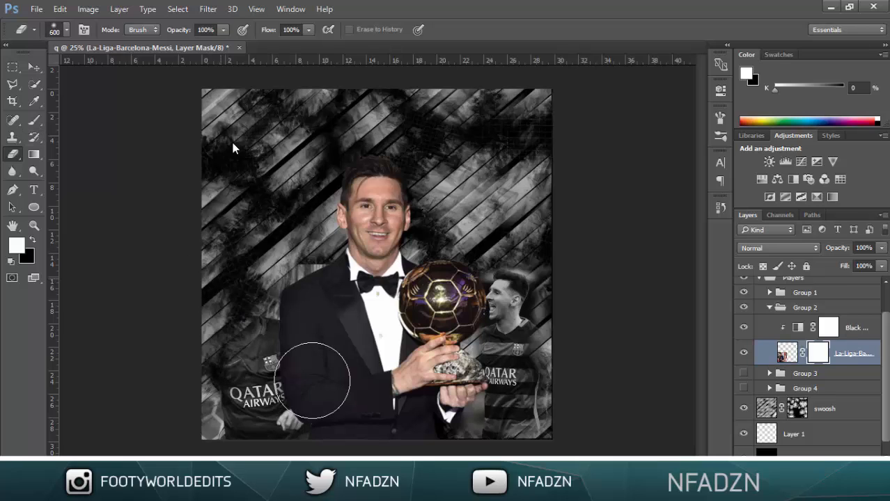
mouse_move(323, 267)
mouse_down()
mouse_move(323, 290)
mouse_move(353, 355)
mouse_move(312, 406)
mouse_move(291, 343)
mouse_move(304, 351)
mouse_move(305, 376)
mouse_move(319, 357)
mouse_move(272, 370)
mouse_up()
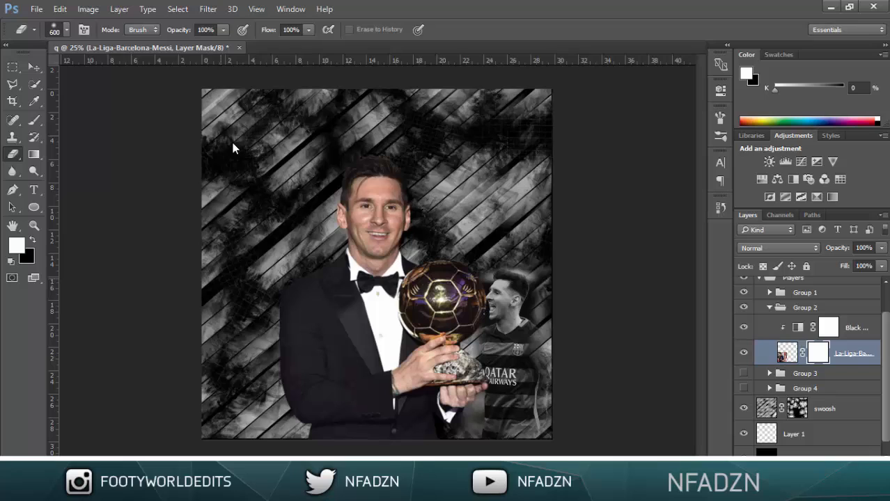
Step: Paint the shouting player's head and body back in on the La-Liga-Barcelona-Messi mask with a white 300 px brush
key(b)
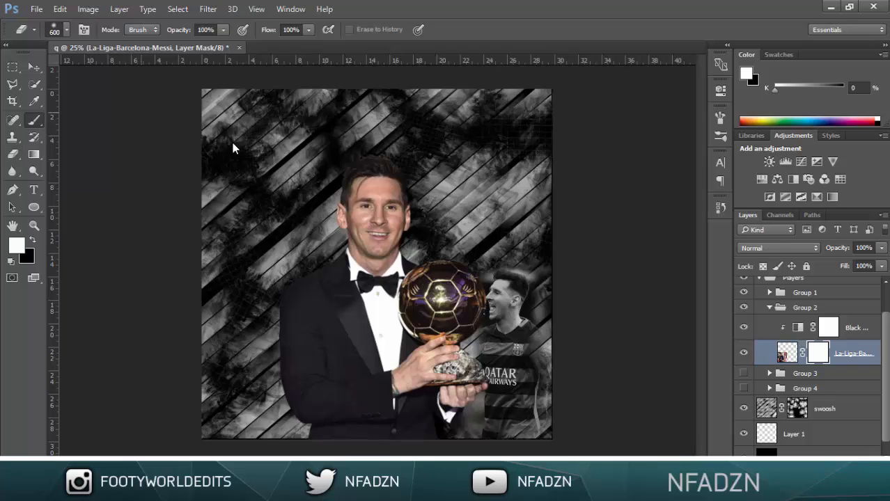
click(247, 310)
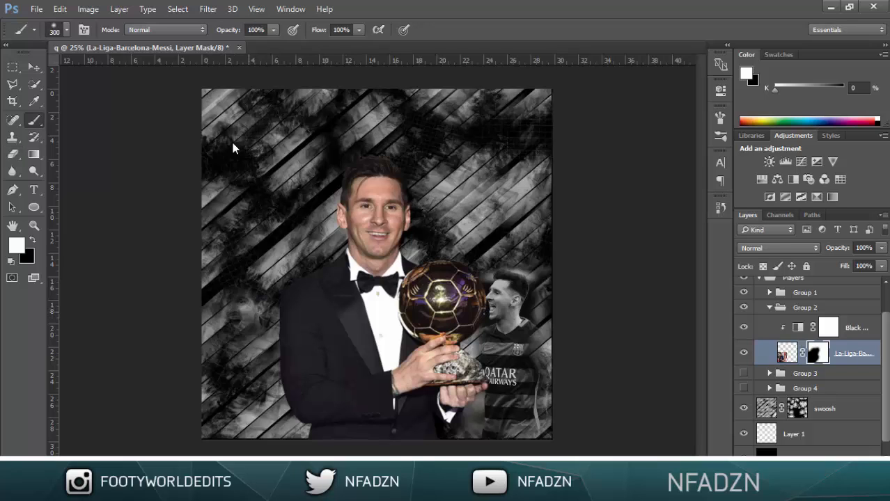
mouse_move(247, 307)
mouse_down()
mouse_move(237, 301)
mouse_move(241, 287)
mouse_move(268, 292)
mouse_move(244, 275)
mouse_move(268, 293)
mouse_up()
mouse_move(237, 324)
mouse_down()
mouse_move(237, 348)
mouse_move(264, 369)
mouse_move(241, 418)
mouse_move(282, 404)
mouse_move(223, 400)
mouse_move(246, 421)
mouse_up()
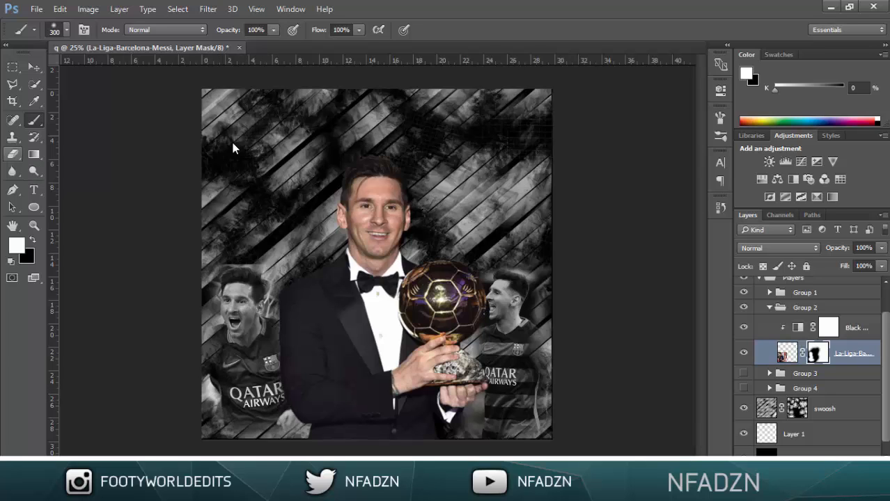
Step: Erase the leftover background above the shouting player's head on the La-Liga-Barcelona-Messi mask with a 200 px Eraser
click(12, 154)
key(bracketleft)
key(bracketleft)
key(bracketleft)
key(bracketleft)
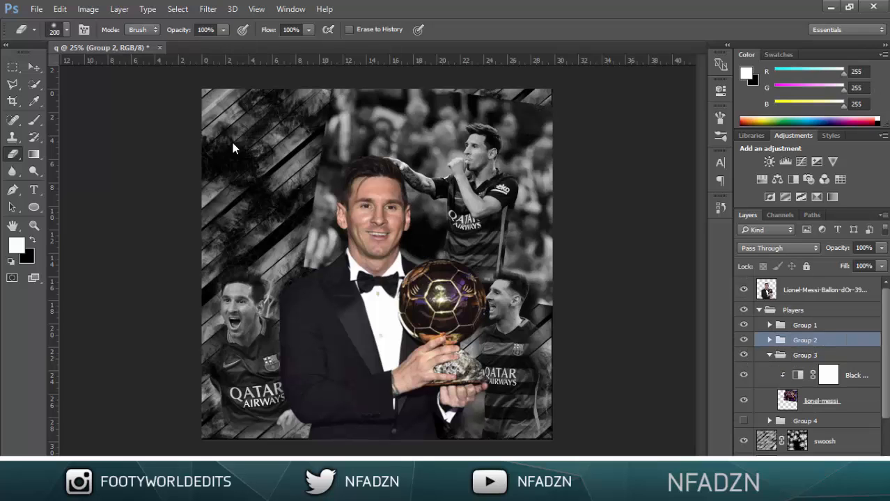
Step: Add a layer mask to the lionel-messi photo in Group 3 and erase the whole photo on it with a 900 px Eraser
ctrl+click(234, 148)
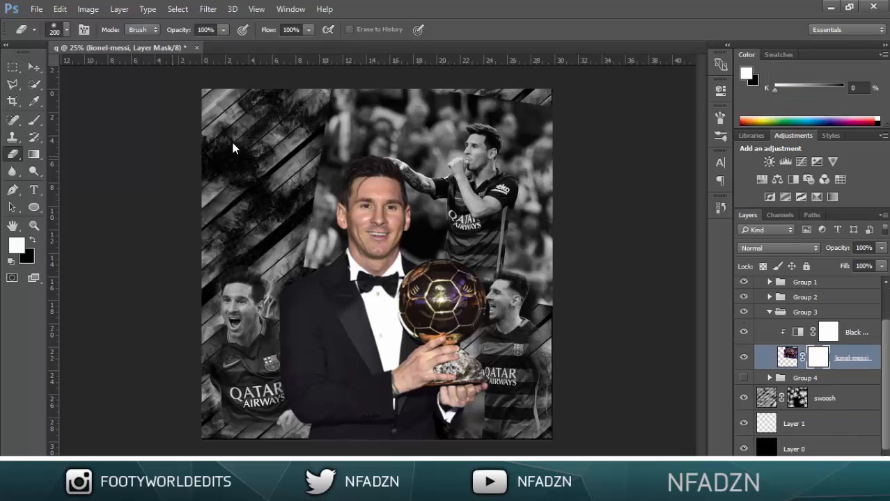
key(bracketright)
key(bracketright)
key(bracketright)
key(bracketright)
key(bracketright)
key(bracketright)
key(bracketright)
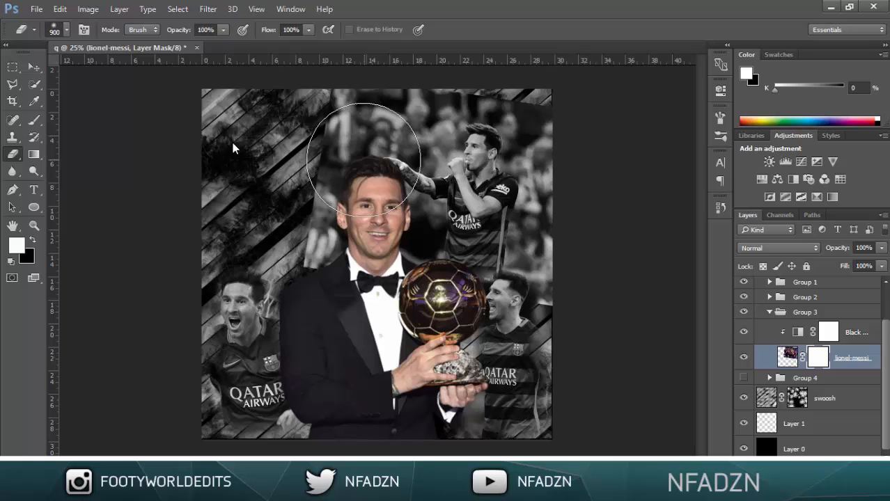
drag(364, 160, 327, 215)
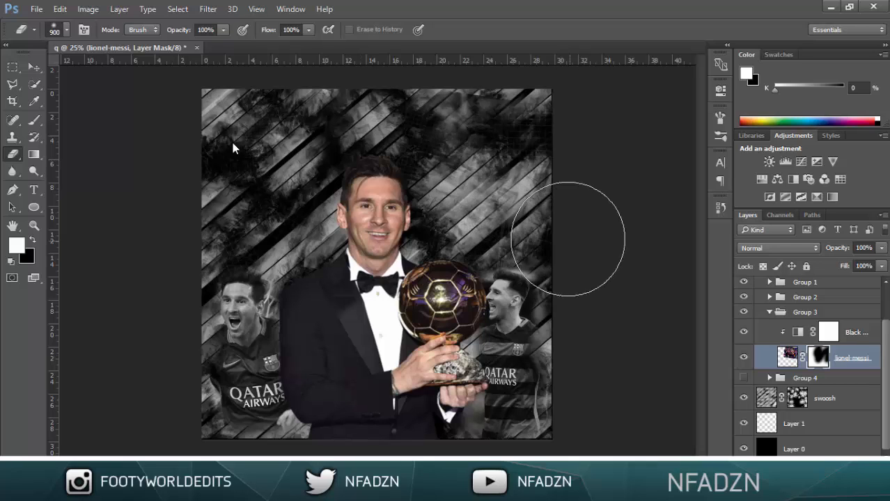
drag(509, 131, 431, 145)
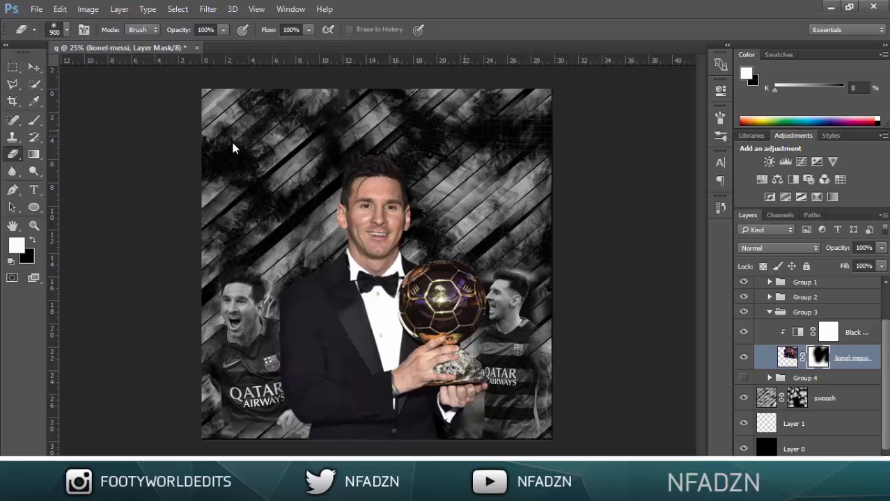
Step: Paint the player with his hand at his mouth back in on the lionel-messi mask with white 300 px and 200 px brushes
key(b)
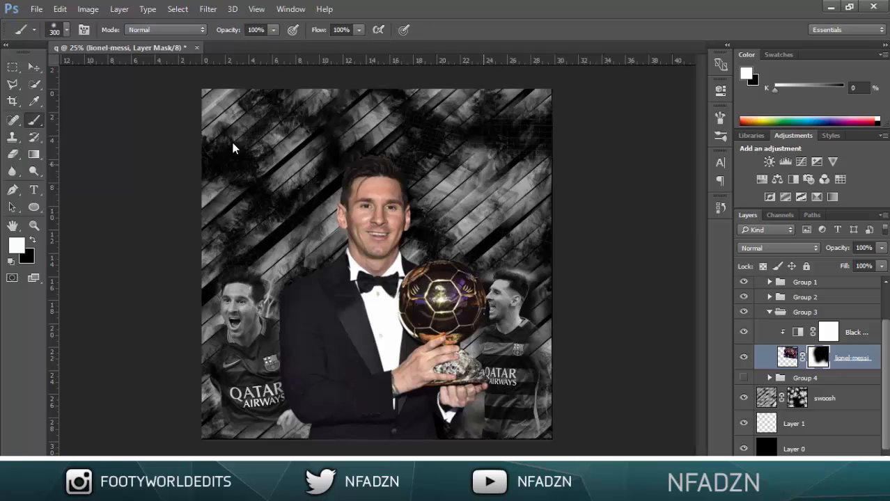
mouse_move(484, 151)
mouse_down()
mouse_move(472, 152)
mouse_move(479, 154)
mouse_up()
key(ctrl+alt+z)
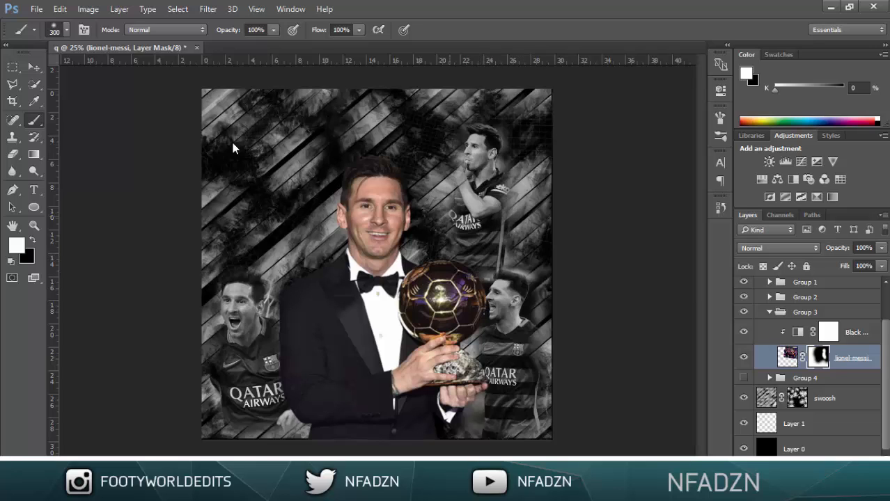
drag(450, 212, 445, 180)
key([)
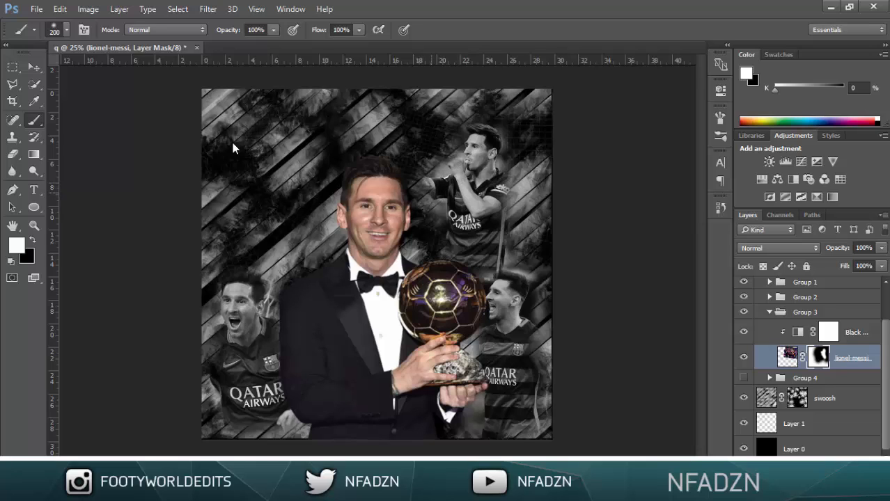
key(ctrl+alt+z)
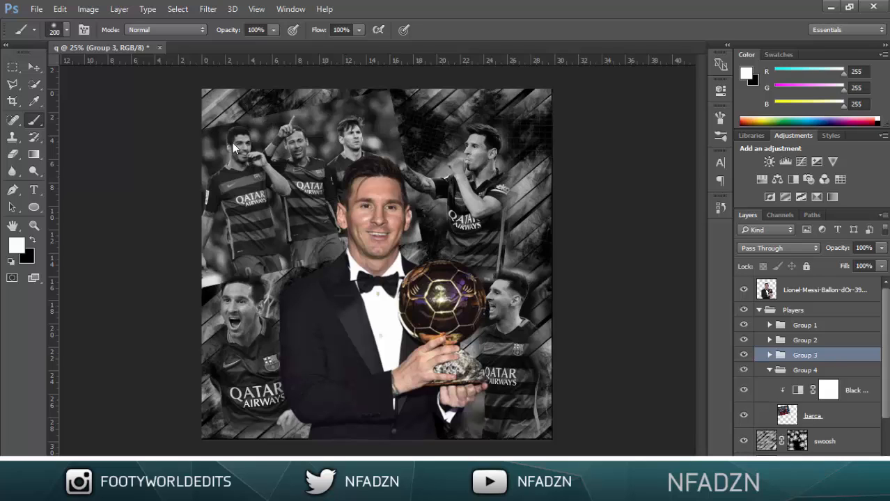
Step: Enlarge the barca photo in Group 4 by about 111%, rotate it about 6.4 degrees and position it behind the main cut-out
ctrl+click(233, 148)
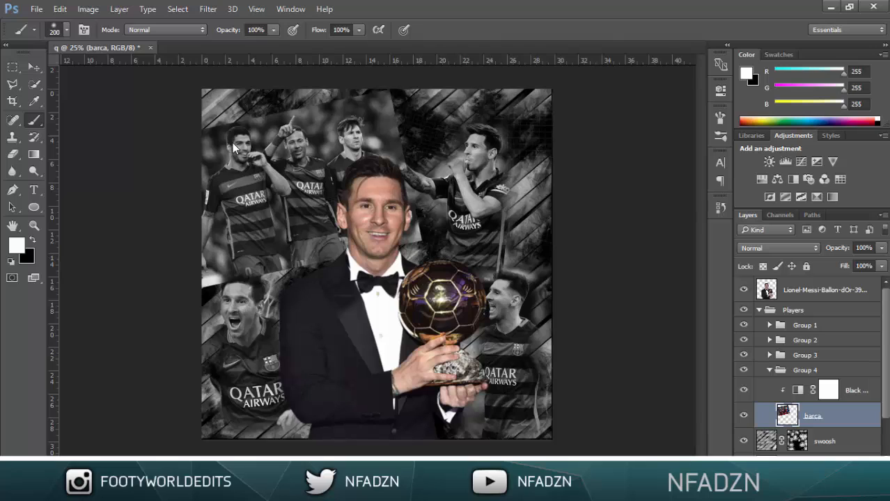
key(v)
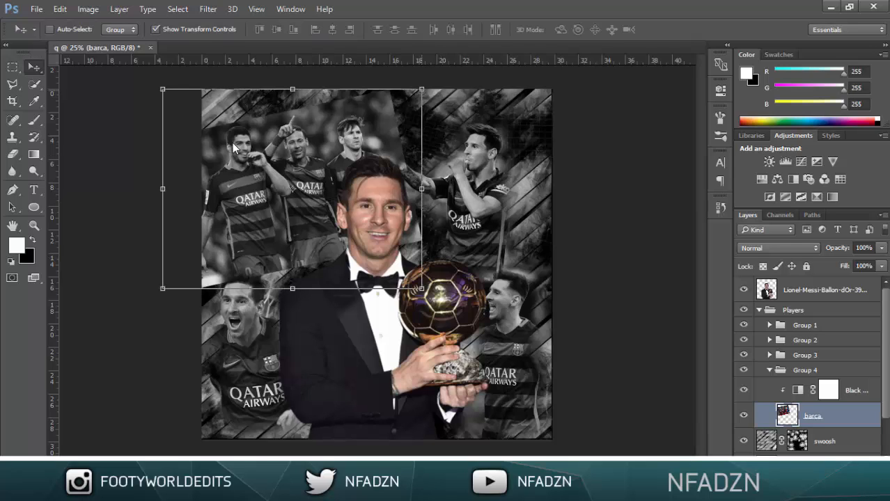
drag(421, 90, 455, 64)
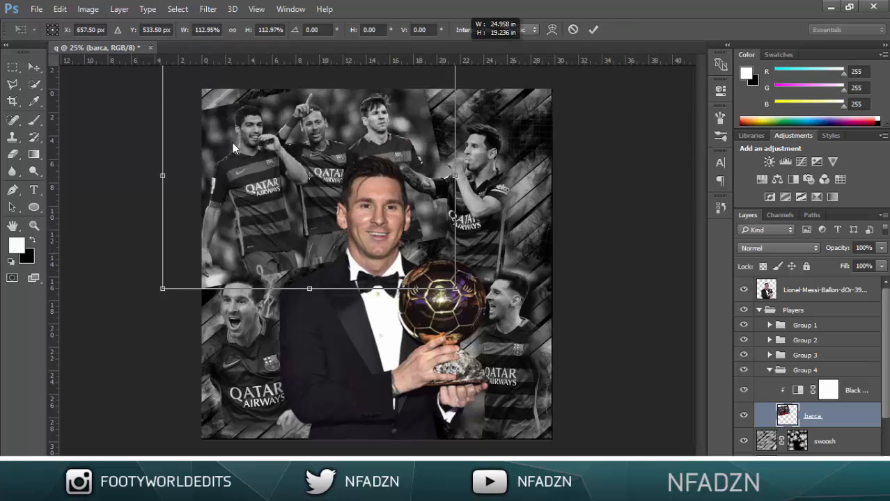
drag(455, 64, 467, 54)
drag(467, 288, 449, 307)
drag(418, 264, 414, 280)
drag(419, 232, 434, 242)
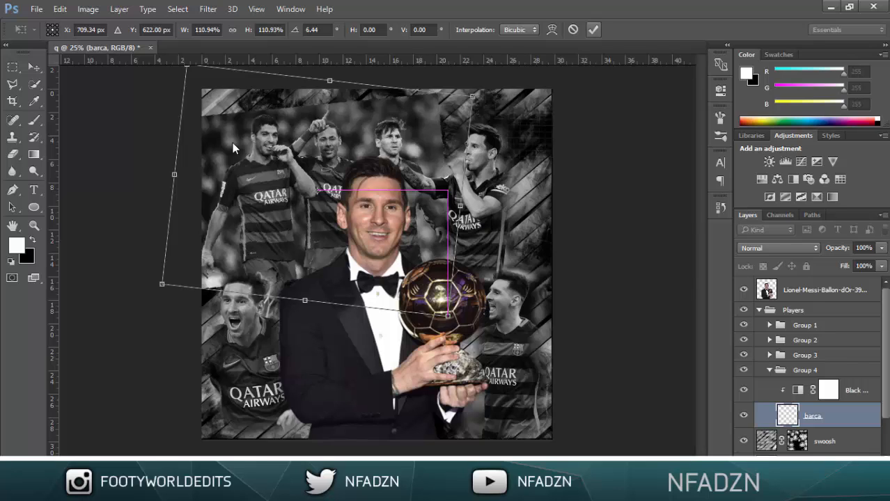
click(593, 29)
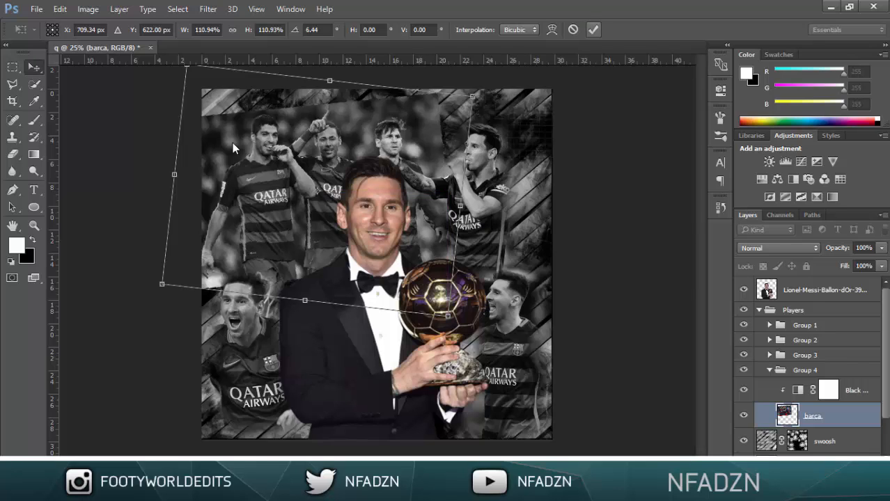
Step: Add a layer mask to the barca photo and erase the whole visible photo on it with a 900 px Eraser
click(794, 463)
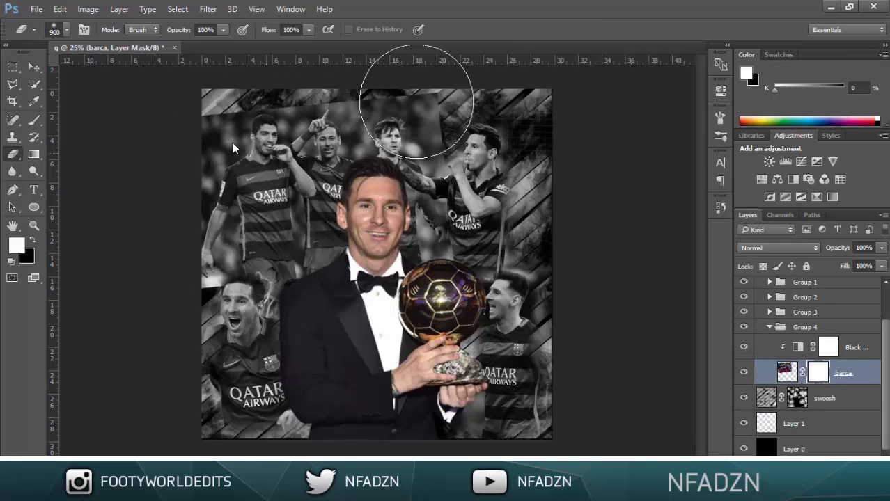
mouse_move(416, 102)
mouse_down()
mouse_move(320, 291)
mouse_move(343, 242)
mouse_move(369, 119)
mouse_move(373, 145)
mouse_move(258, 207)
mouse_move(340, 142)
mouse_move(375, 133)
mouse_move(331, 216)
mouse_move(400, 105)
mouse_move(412, 103)
mouse_move(399, 136)
mouse_up()
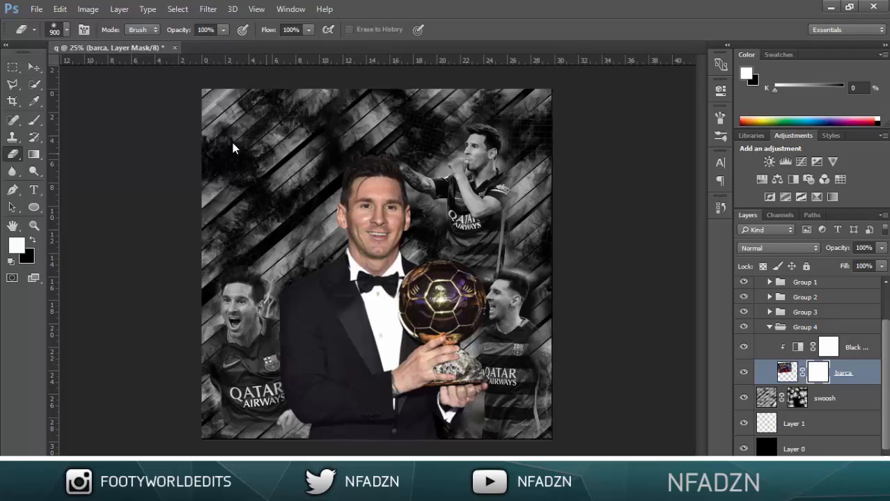
key(ctrl+i)
Step: Paint the three players' heads and bodies back in on the barca mask with a white 200 px brush
key(b)
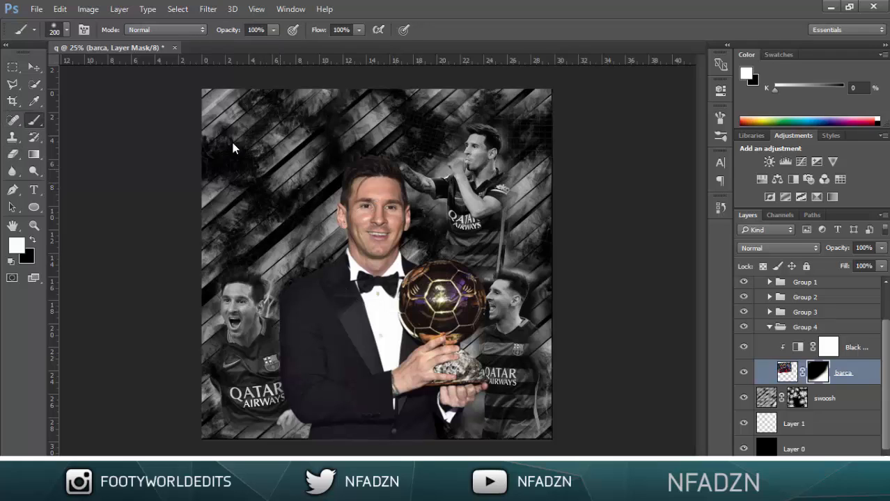
click(279, 154)
mouse_move(285, 145)
mouse_down()
mouse_move(262, 142)
mouse_move(265, 136)
mouse_move(252, 243)
mouse_move(335, 129)
mouse_move(338, 237)
mouse_move(389, 150)
mouse_move(386, 136)
mouse_up()
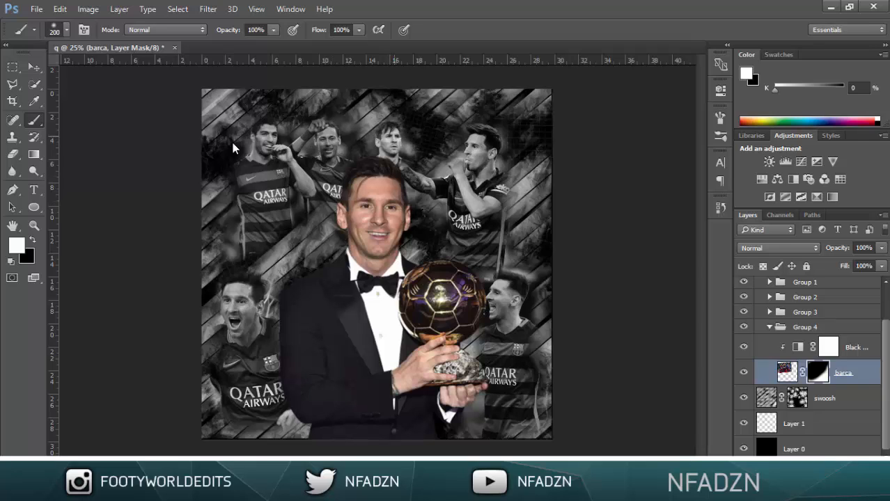
mouse_move(393, 212)
mouse_down()
mouse_move(416, 218)
mouse_move(299, 233)
mouse_up()
drag(219, 268, 331, 250)
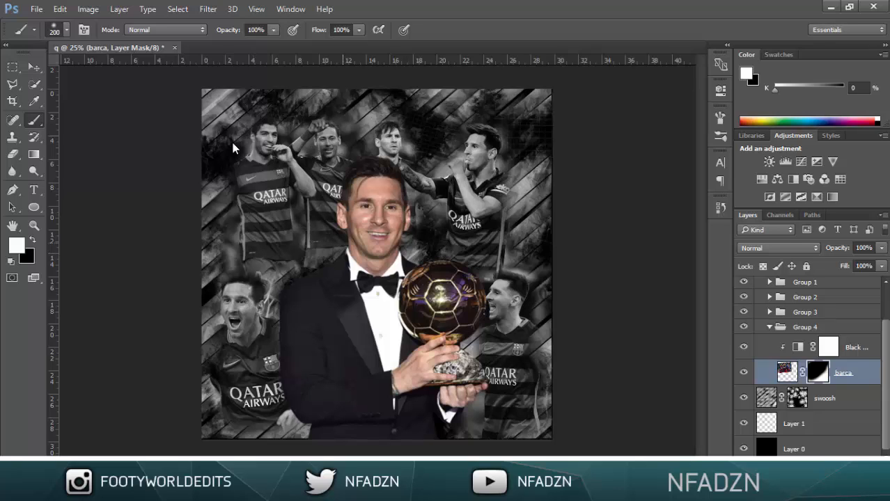
Step: Clean up the barca mask around the three players with a 600 px Eraser and paint the outermost player's sleeve back in at 200 px
key(e)
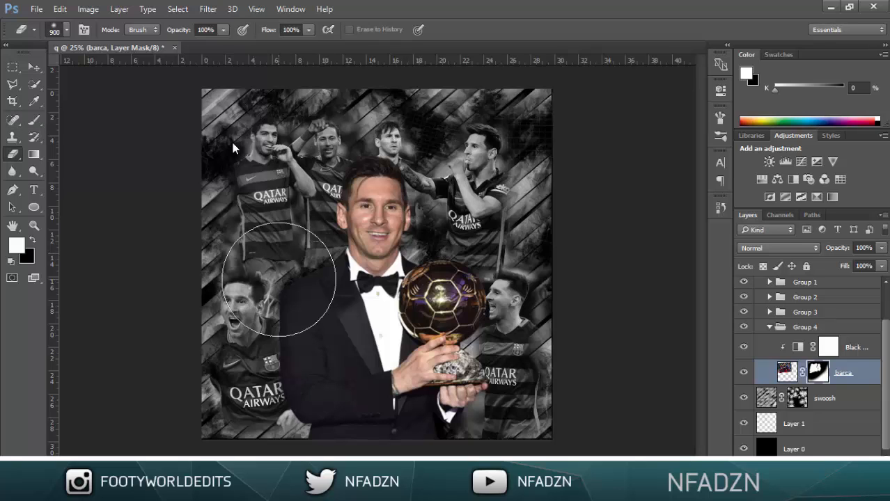
key(bracketleft)
key(bracketleft)
key(bracketleft)
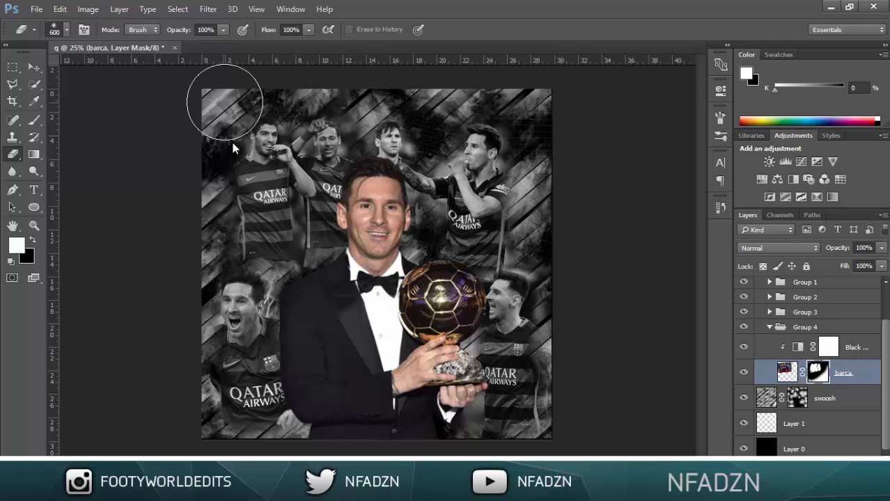
key(b)
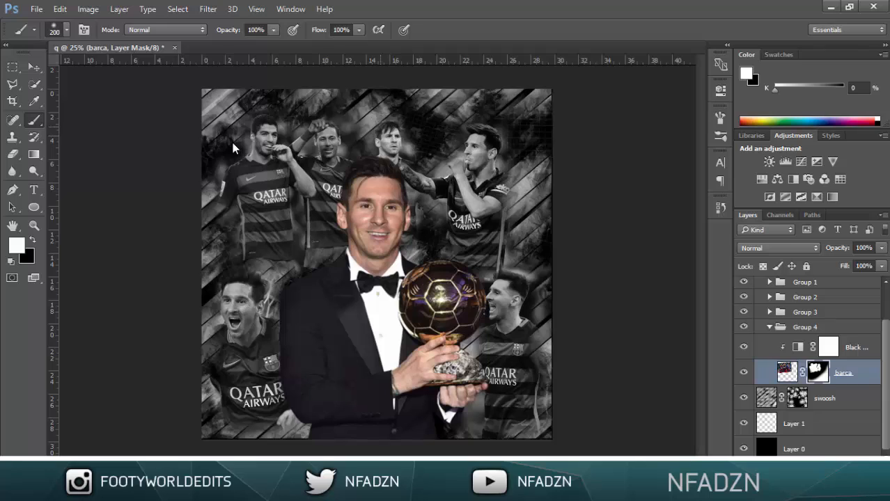
key(m)
Step: Erase leftover background around the players' heads on the barca mask with a 150 px Eraser
key(e)
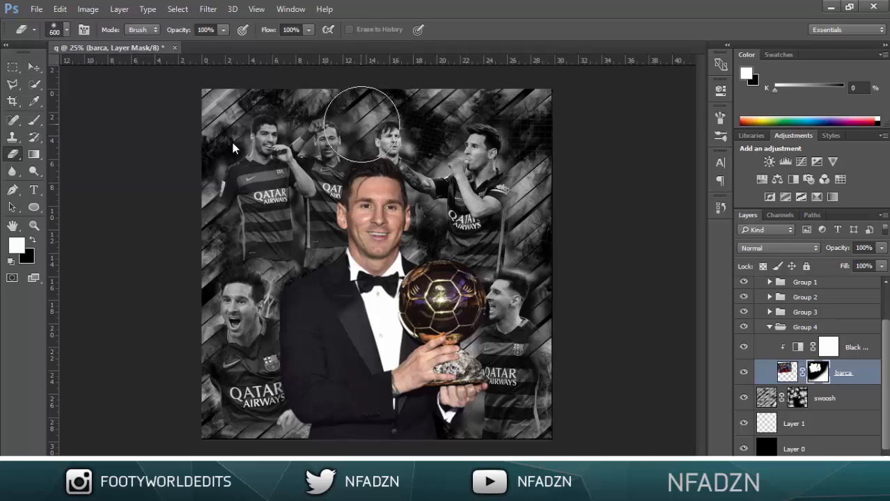
key(bracketleft)
key(bracketleft)
key(bracketleft)
key(bracketleft)
key(bracketleft)
key(bracketleft)
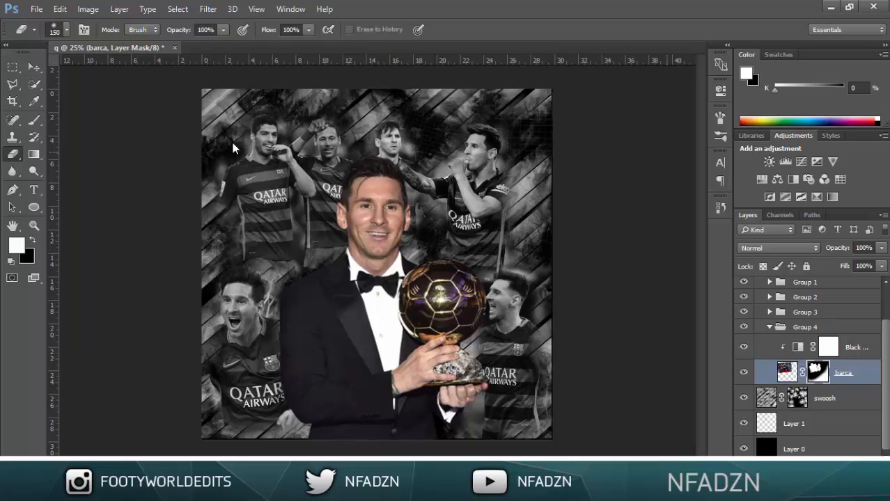
Step: Collapse Group 4 and move Group 3 slightly to the right
key(ctrl+minus)
key(ctrl+minus)
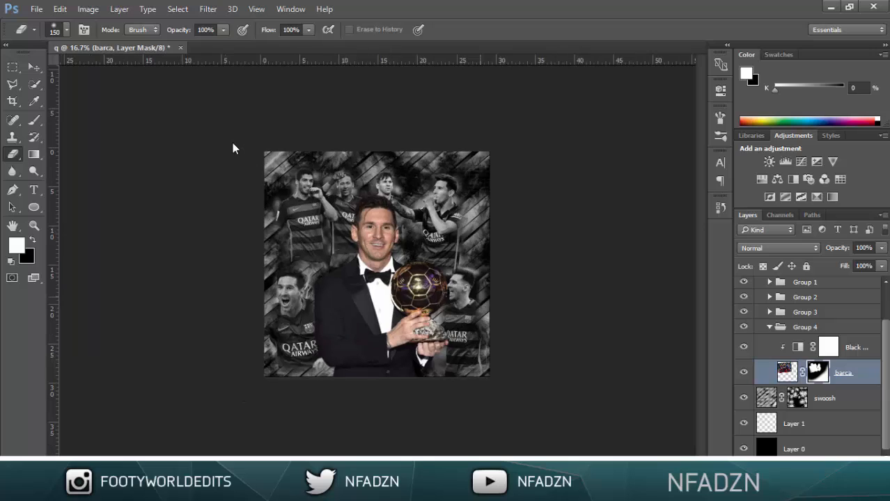
key(ctrl+plus)
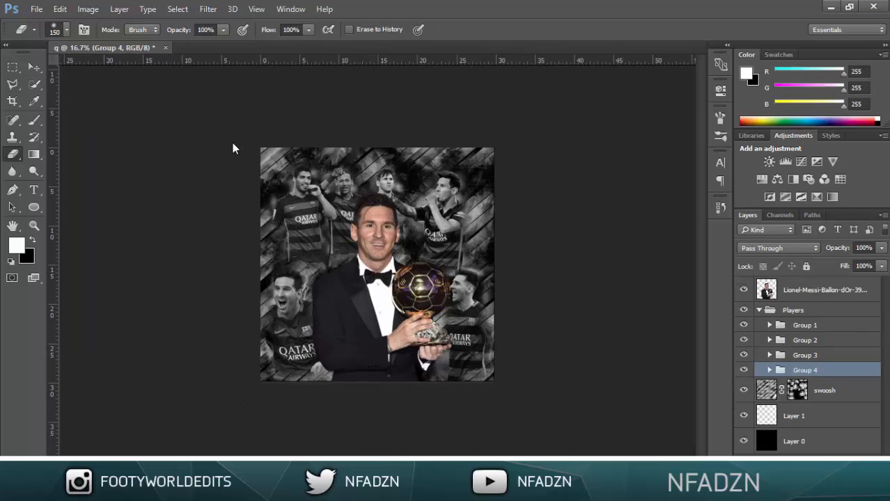
key(alt+bracketright)
key(ctrl+alt+z)
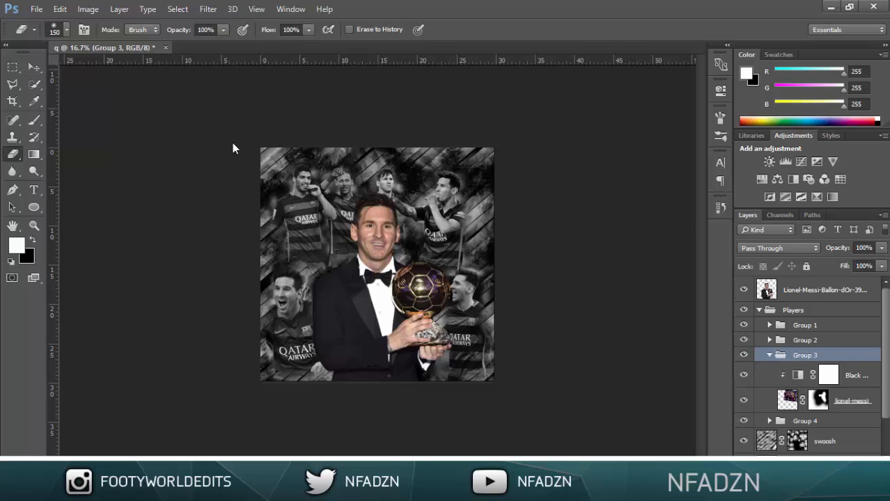
key(ctrl+alt+z)
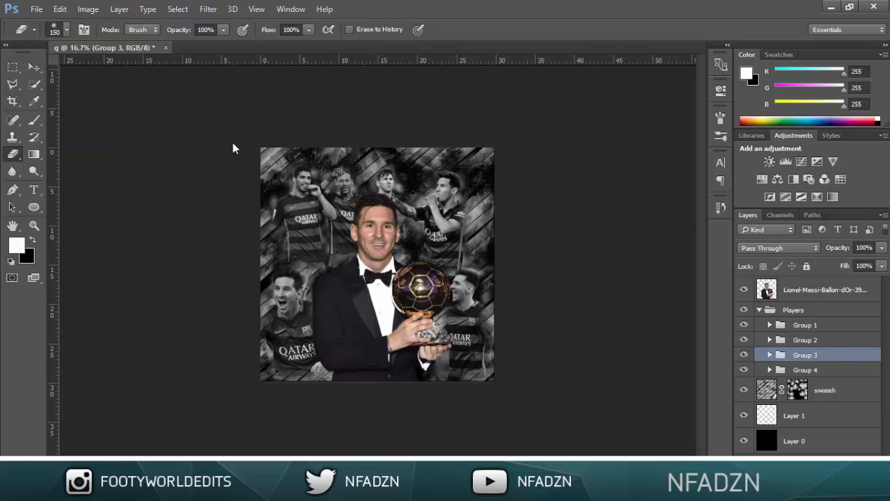
key(ctrl+alt+z)
key(v)
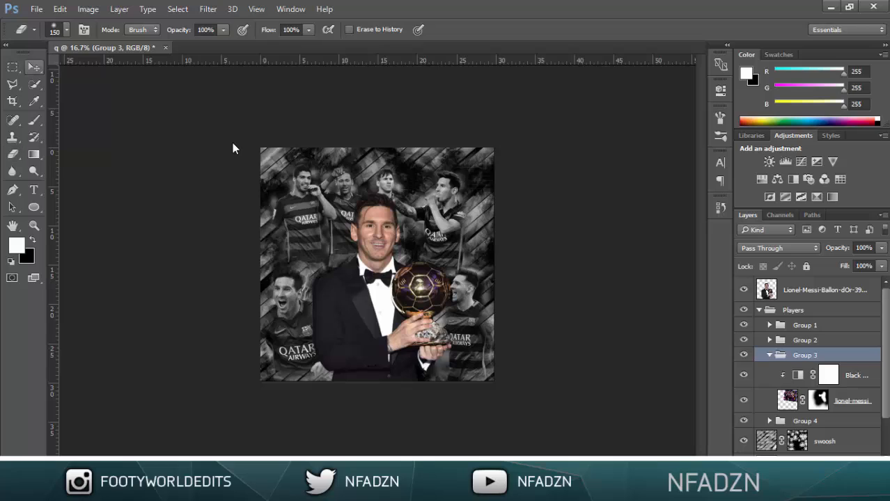
key(shift+Right)
key(shift+Right)
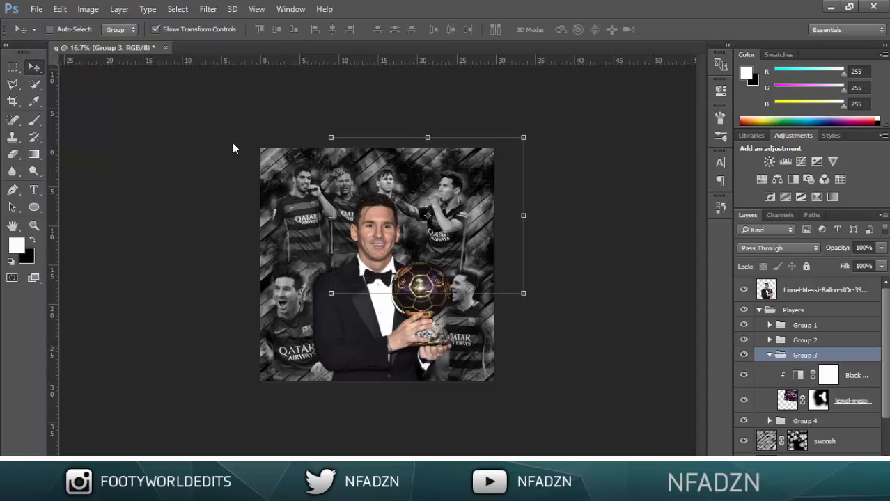
Step: Select the lionel-messi layer mask in Group 3 and touch up its edges with a 150 px Eraser
key(a)
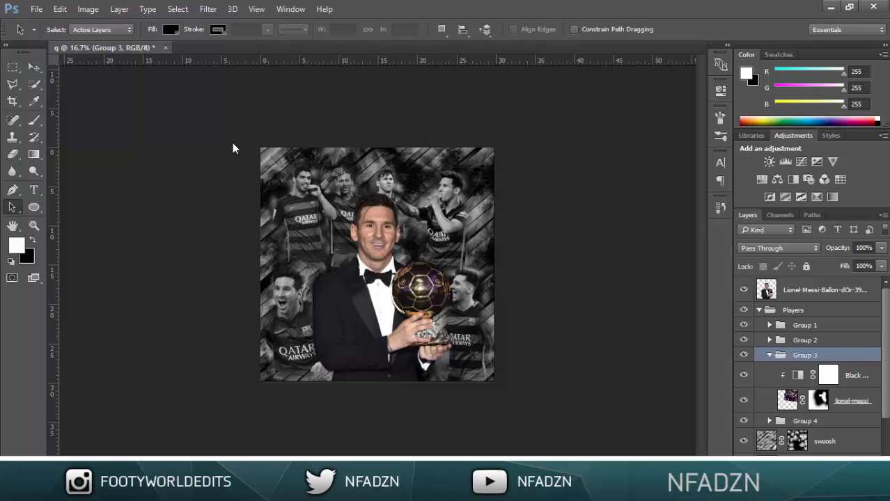
key(alt+[)
key(alt+[)
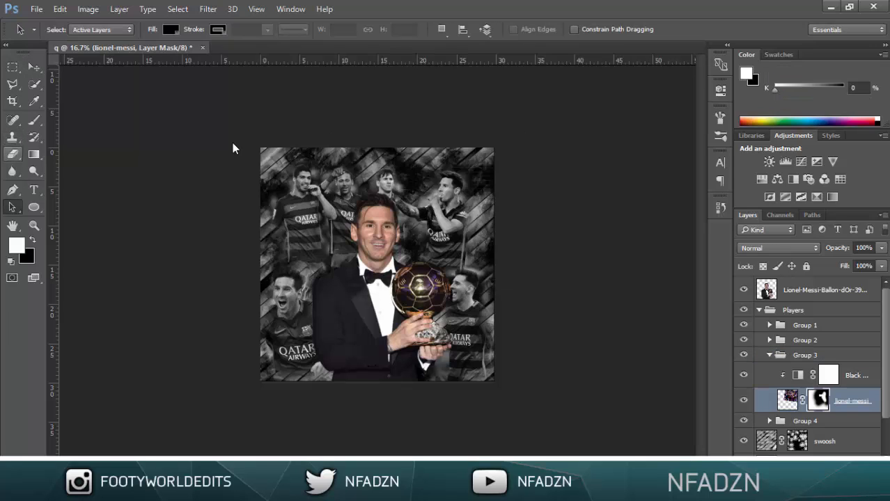
key(e)
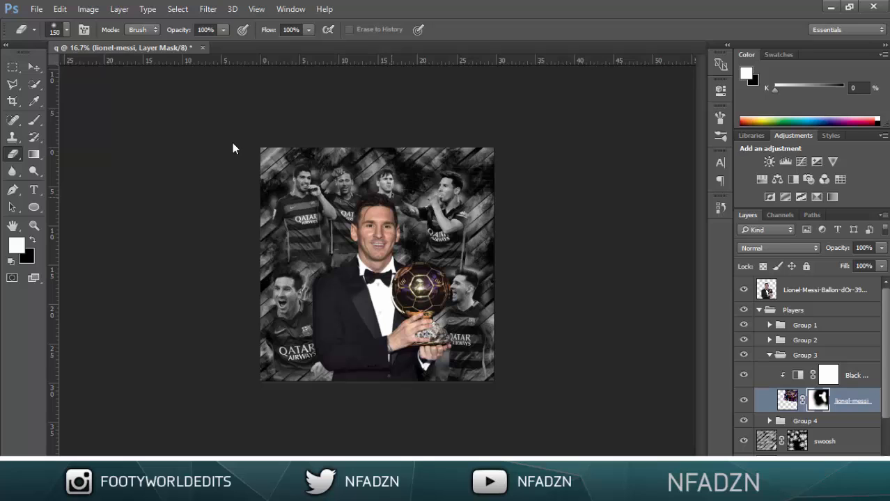
key(ctrl+plus)
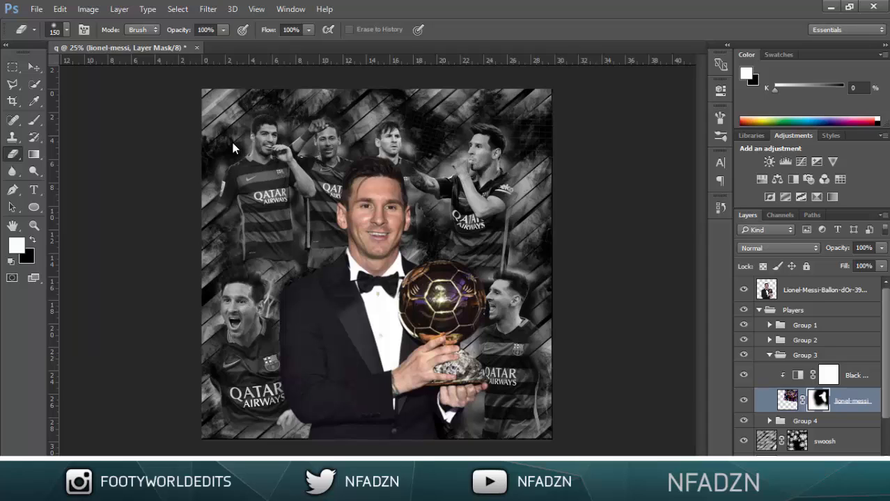
Step: Collapse Group 3 and the Players group, and create a new empty layer above Players
key(ctrl+alt+z)
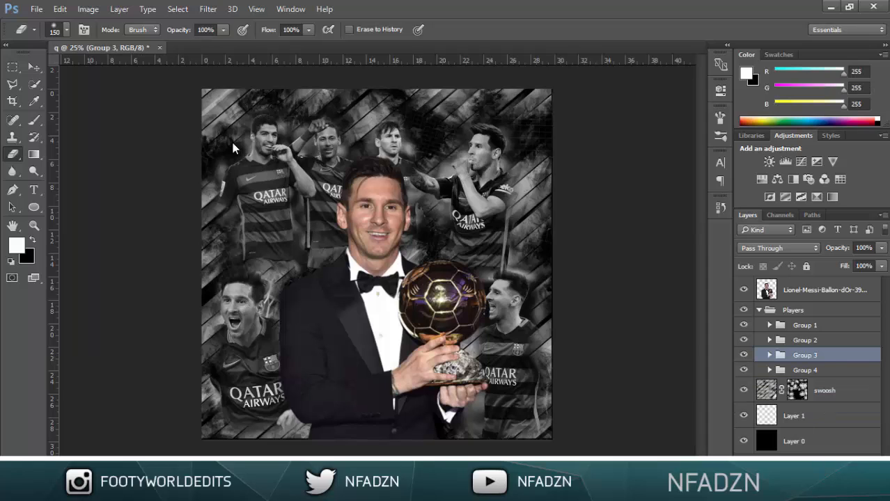
key(ctrl+alt+z)
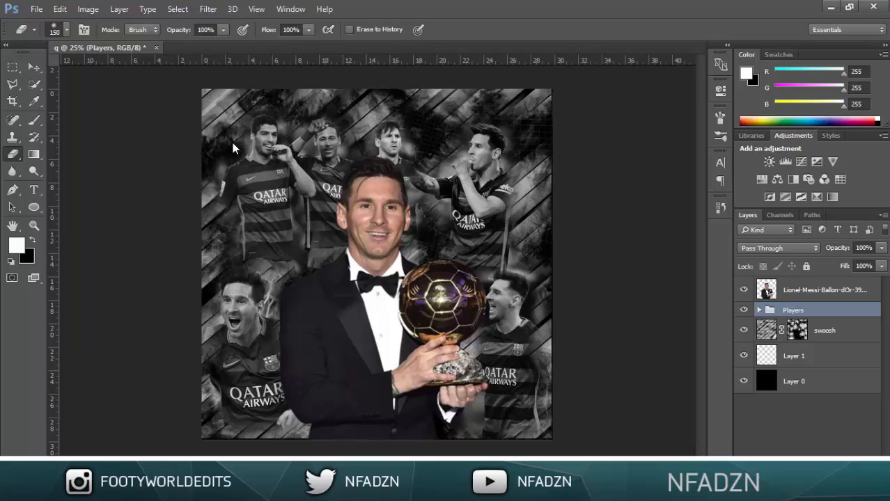
key(ctrl+alt+z)
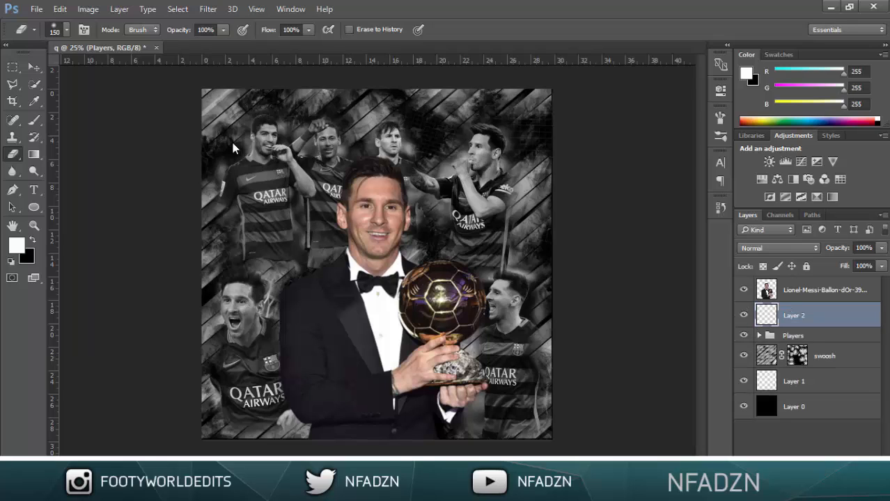
Step: Activate the Brush tool and choose the faint 943 px textured brush preset for painting on Layer 2
key(b)
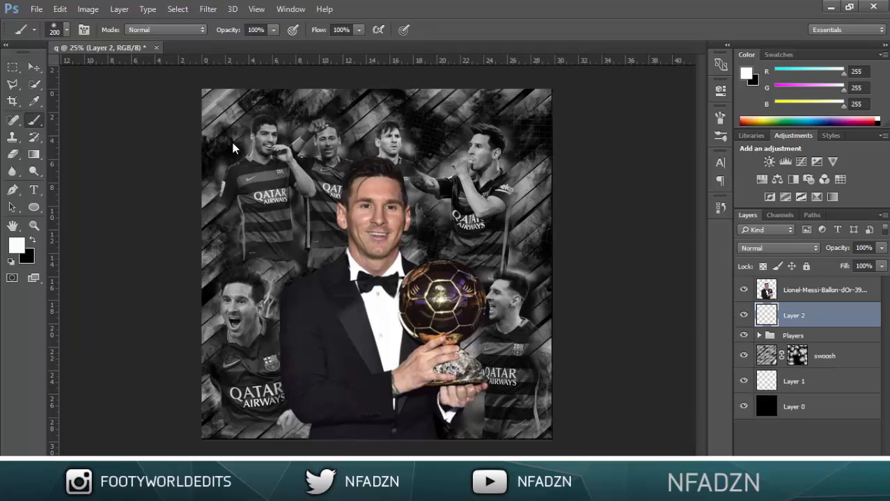
right_click(233, 147)
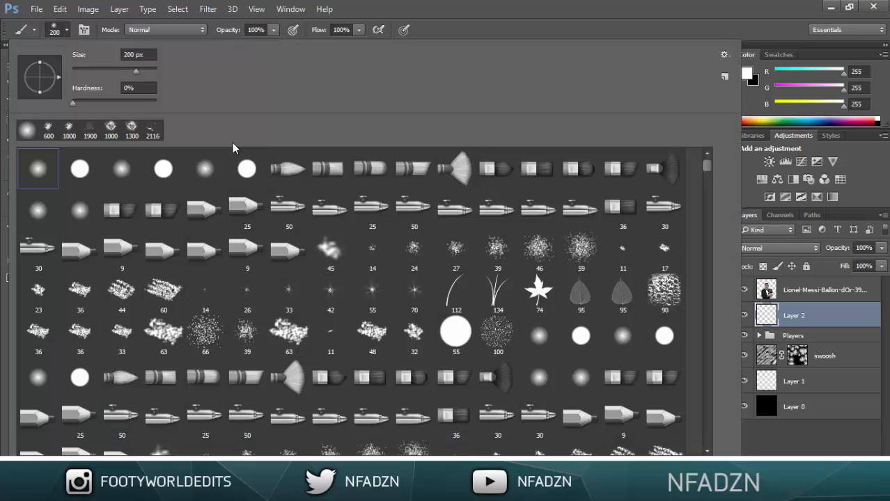
scroll(233, 148, down, 1)
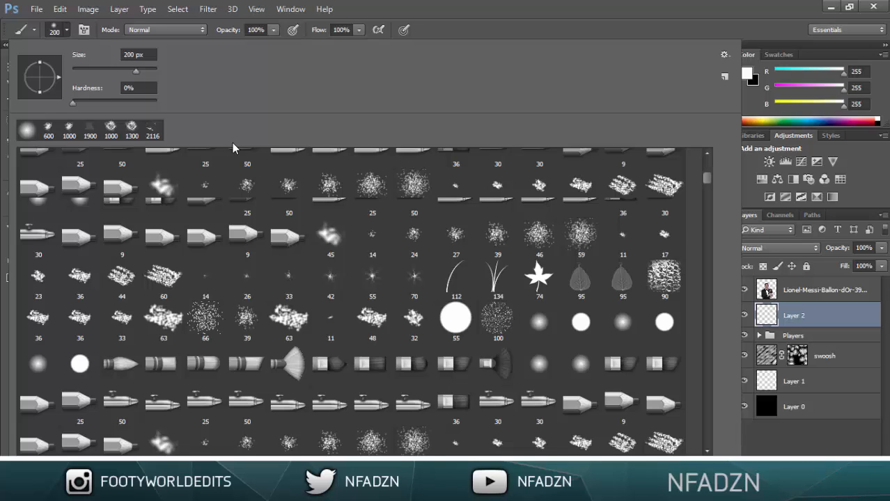
scroll(233, 147, down, 1)
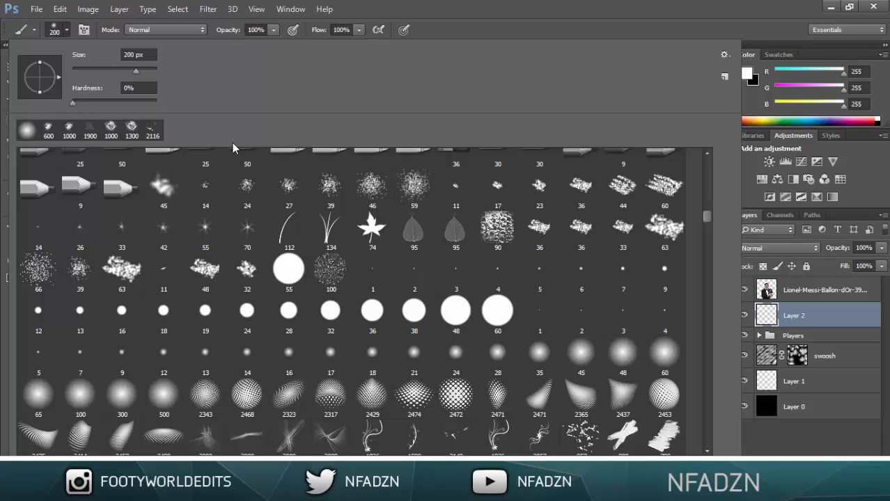
scroll(233, 149, down, 5)
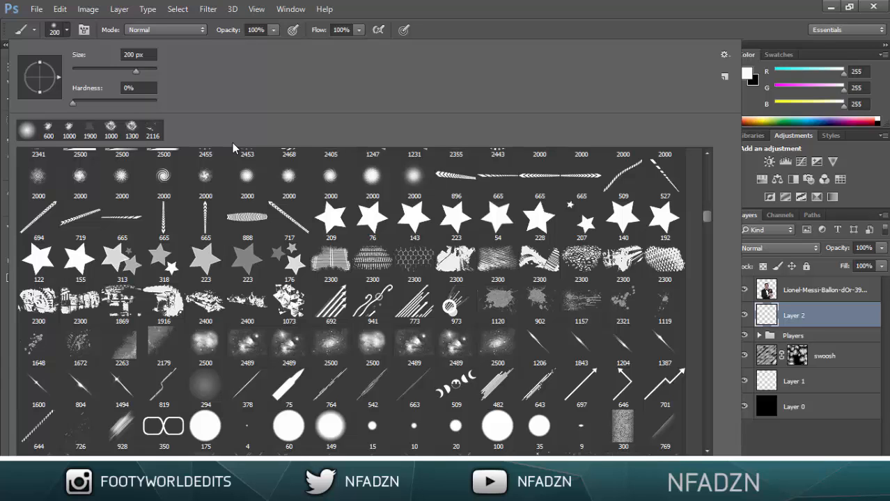
scroll(234, 148, down, 1)
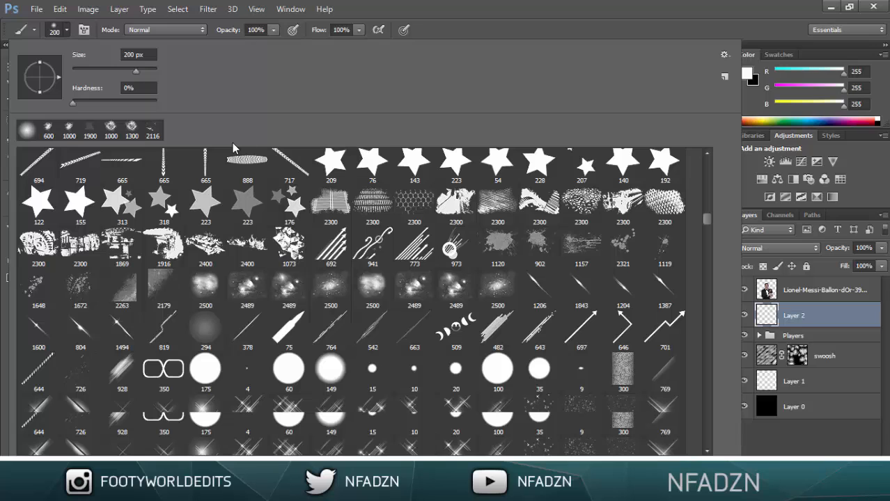
scroll(233, 149, down, 2)
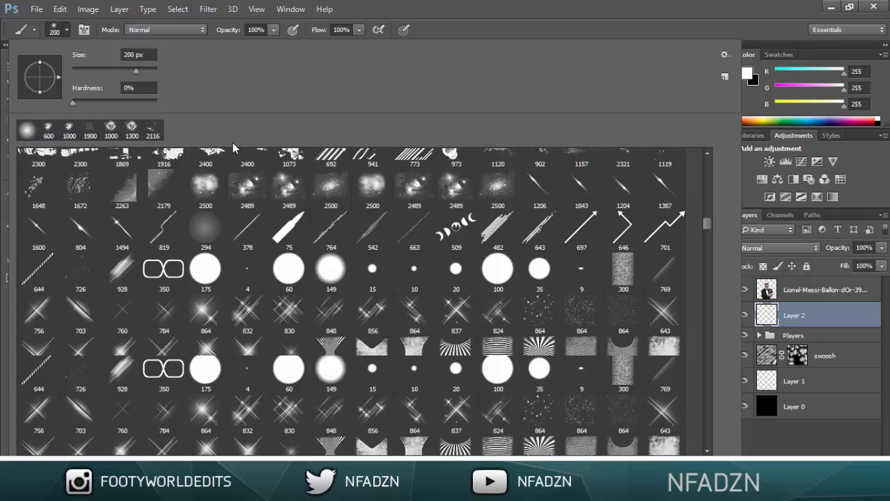
scroll(233, 148, down, 5)
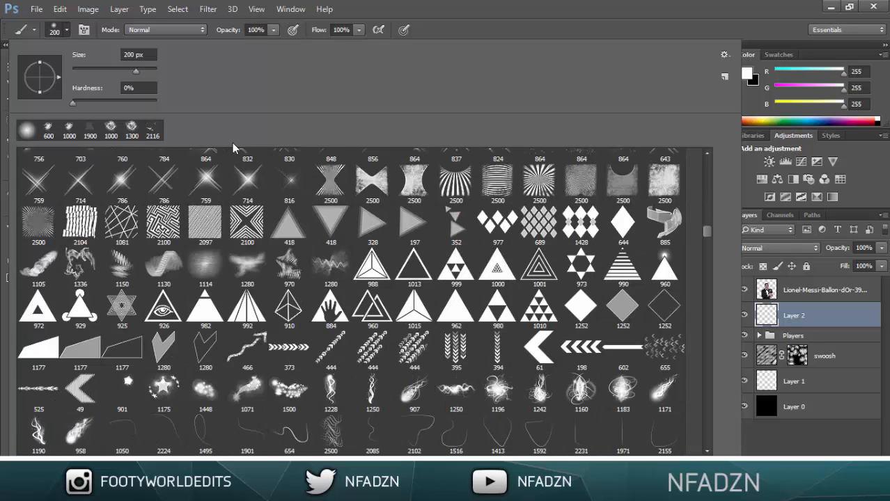
scroll(234, 148, down, 1)
scroll(234, 148, down, 1)
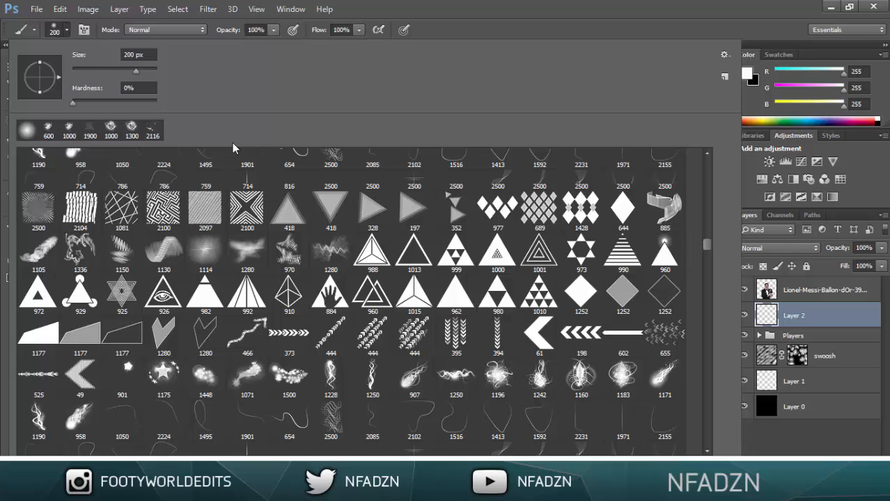
scroll(233, 148, down, 2)
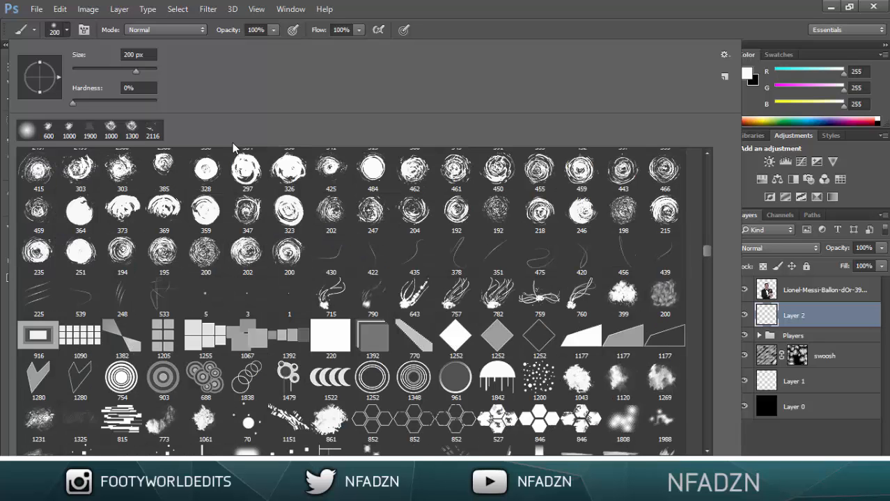
scroll(233, 148, down, 2)
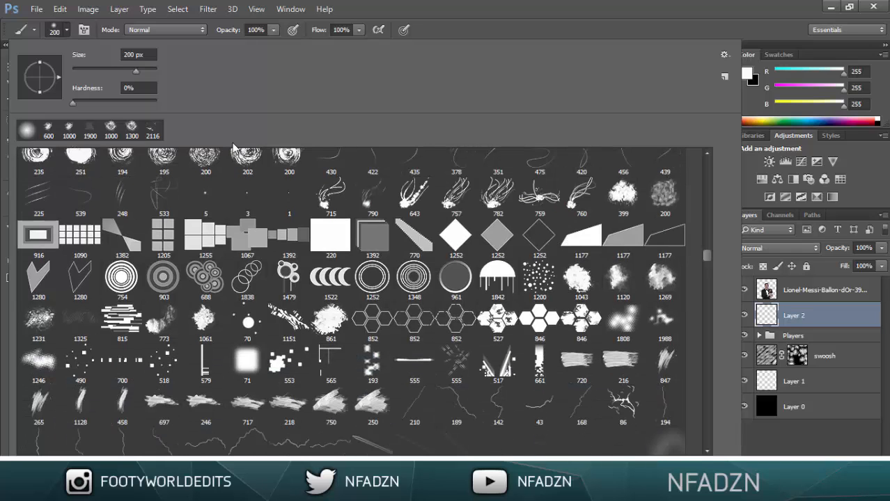
scroll(233, 148, down, 3)
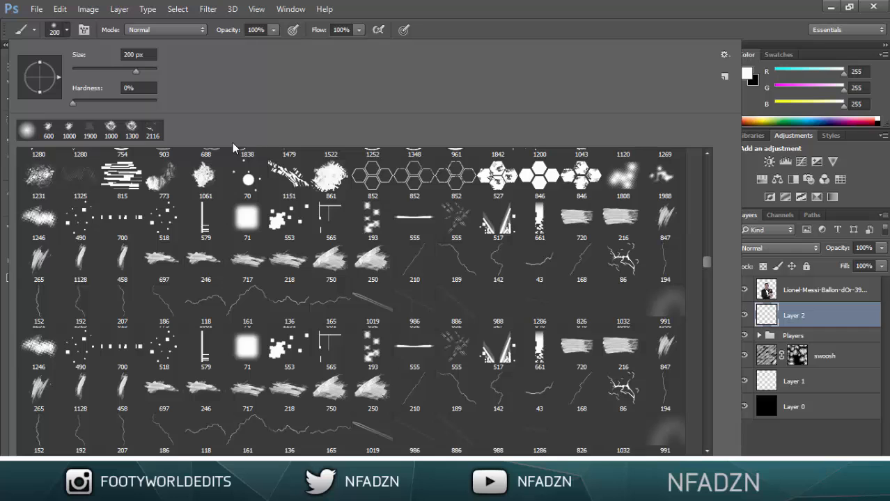
scroll(235, 148, down, 3)
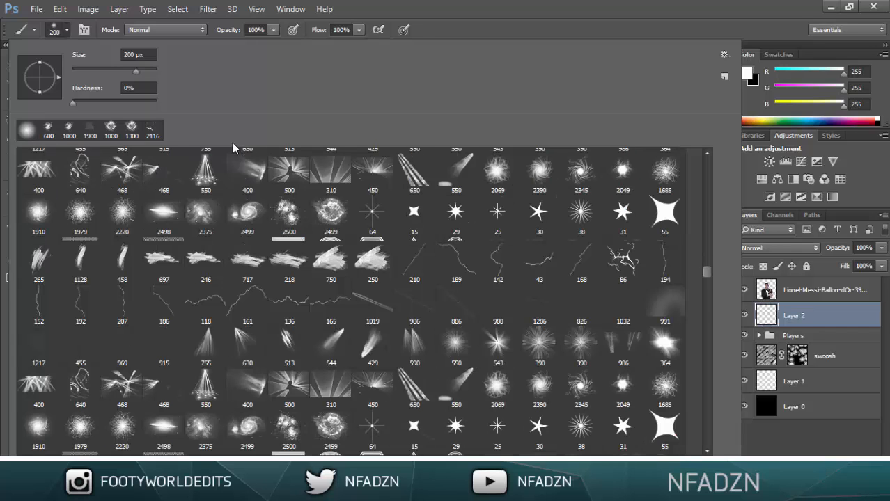
scroll(235, 148, down, 3)
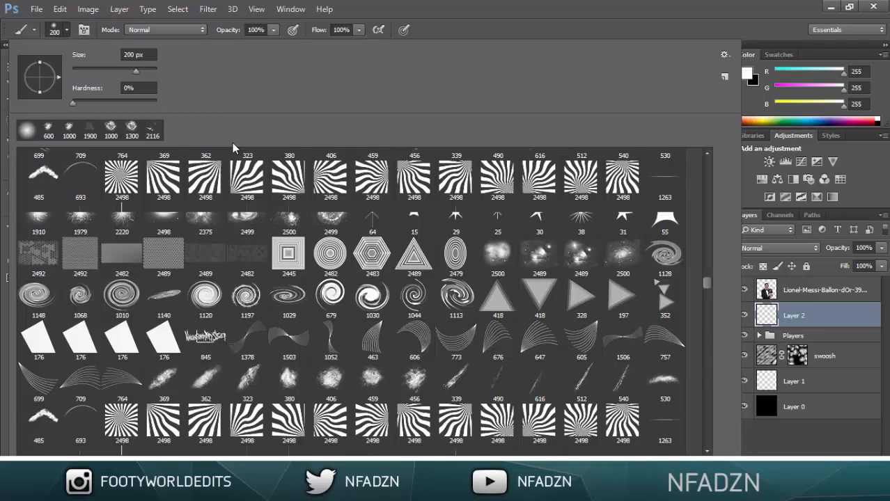
scroll(234, 149, down, 3)
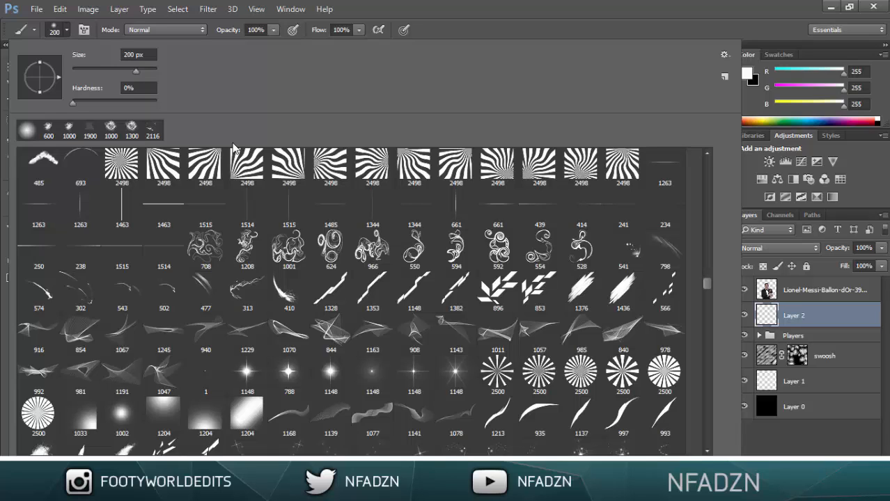
scroll(234, 148, down, 3)
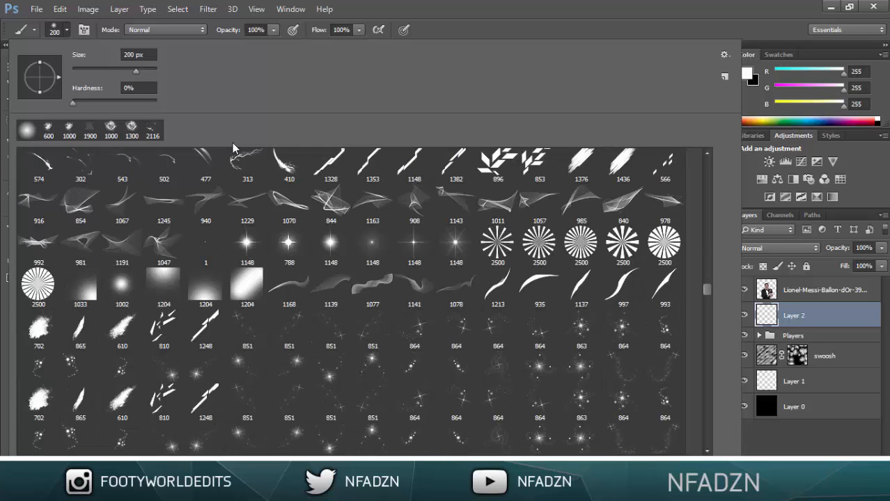
scroll(233, 146, down, 3)
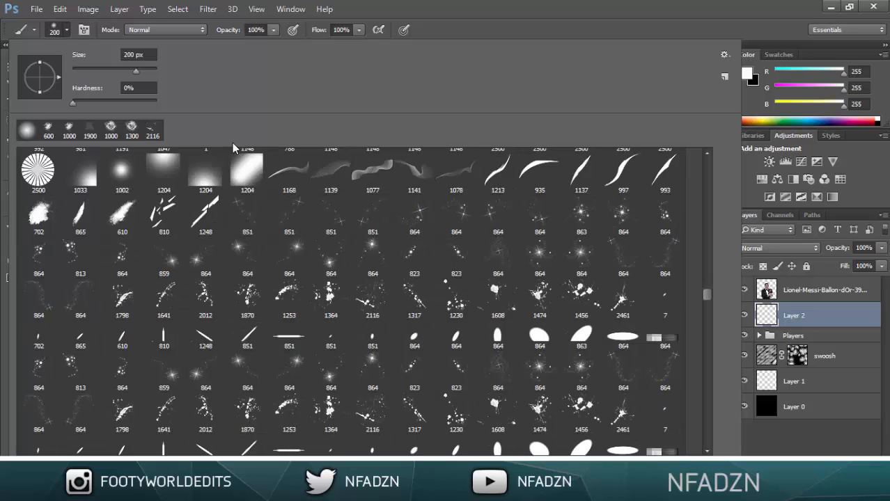
scroll(234, 148, down, 2)
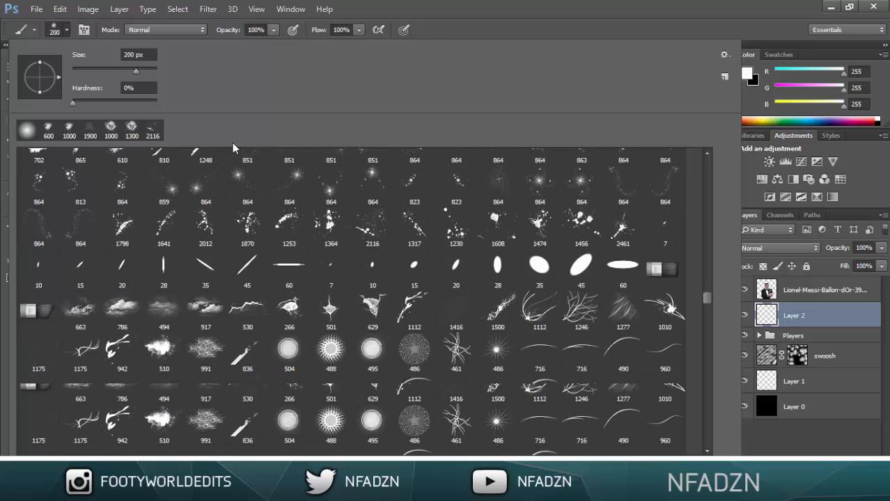
scroll(234, 148, down, 1)
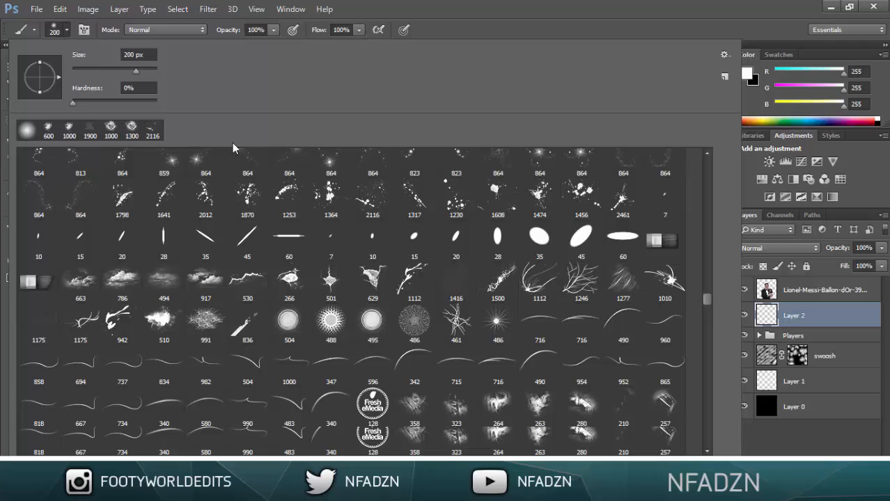
scroll(233, 148, down, 2)
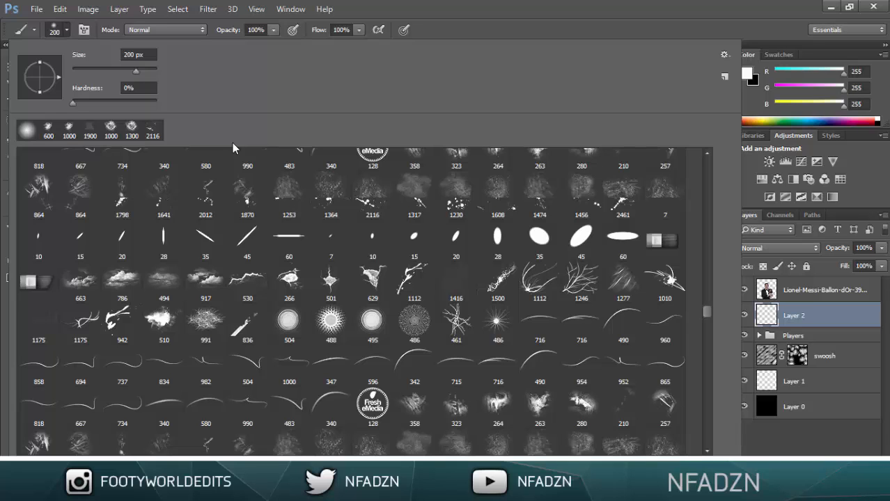
scroll(233, 148, down, 5)
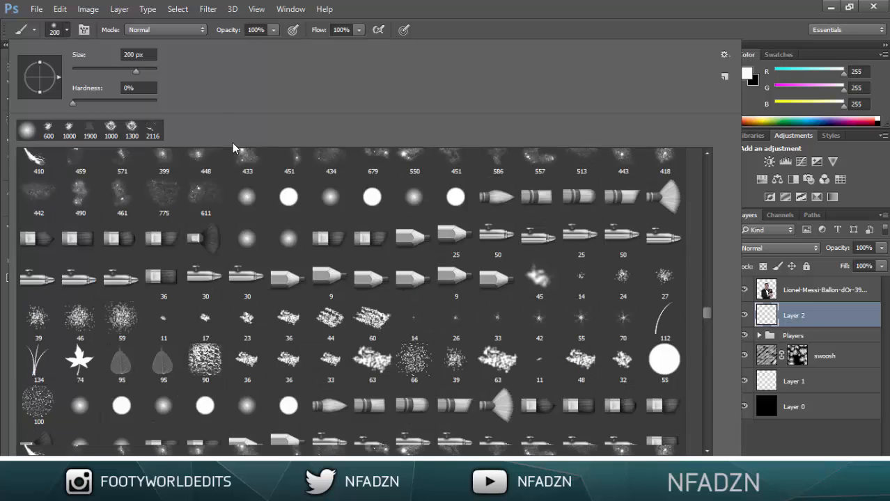
scroll(233, 148, down, 5)
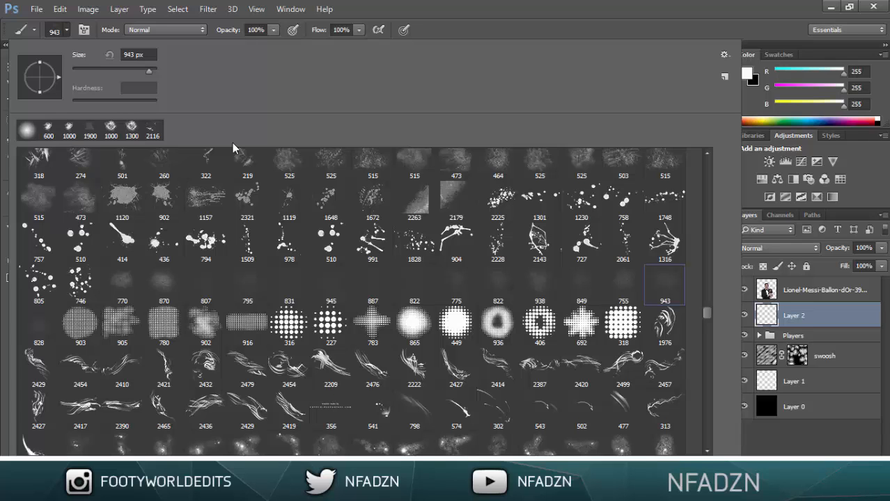
Step: Browse the brush presets and choose the 2443 px sunburst brush with straight radial rays
scroll(233, 148, down, 5)
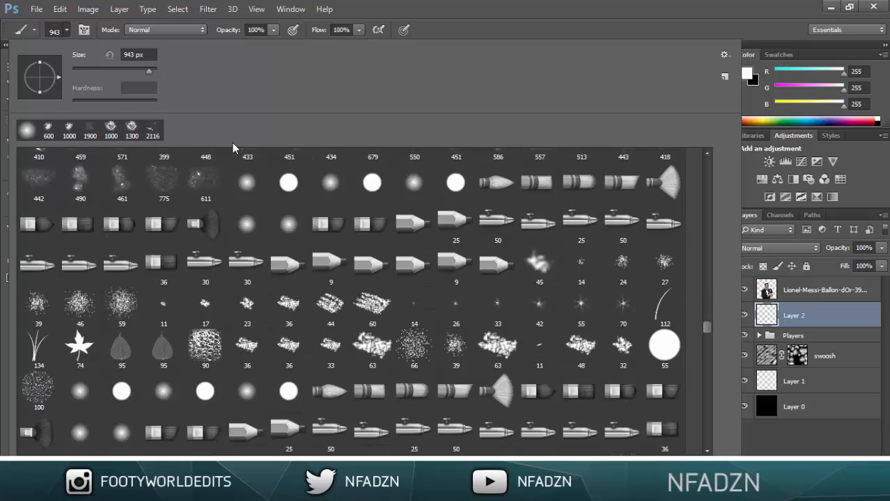
scroll(234, 147, down, 3)
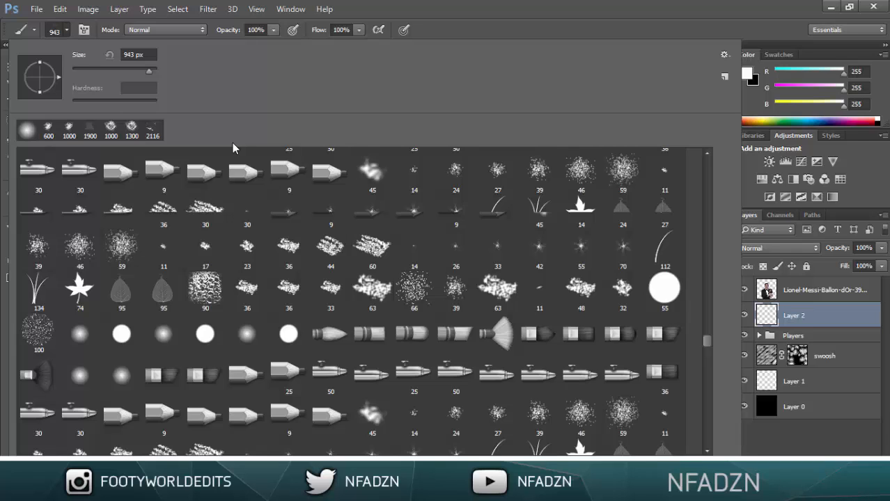
scroll(233, 148, down, 2)
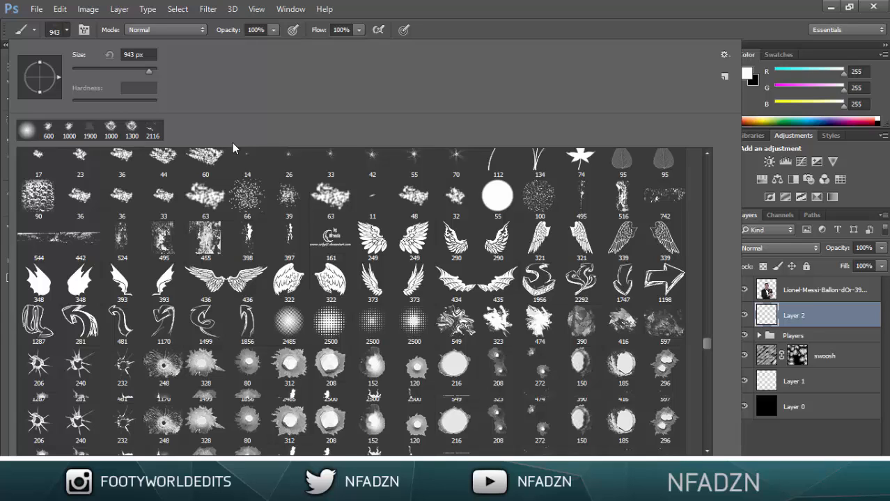
scroll(234, 148, up, 3)
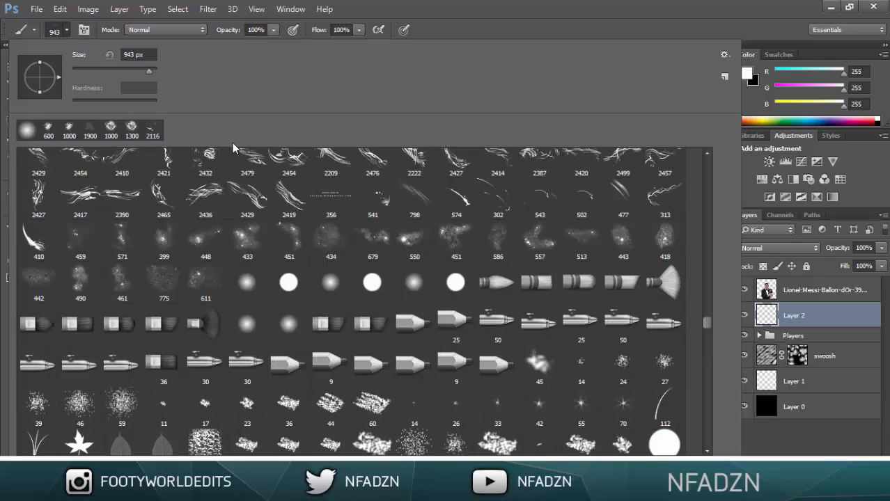
scroll(233, 148, up, 1)
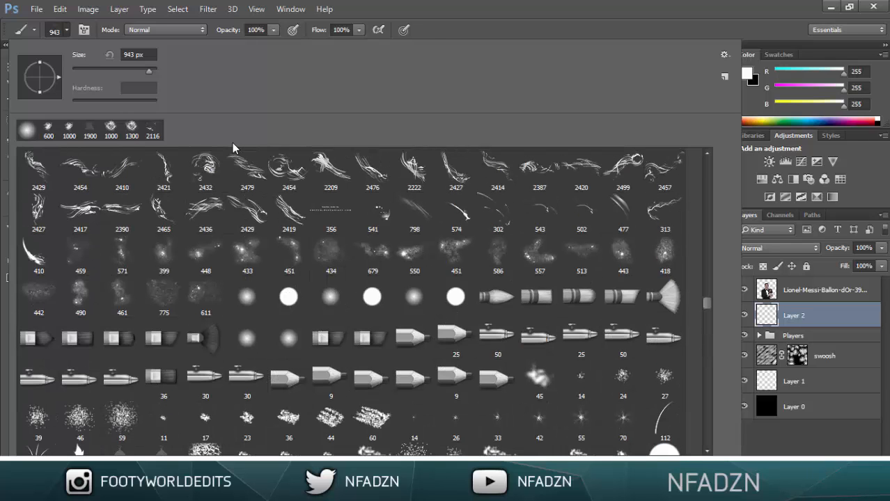
scroll(234, 148, up, 2)
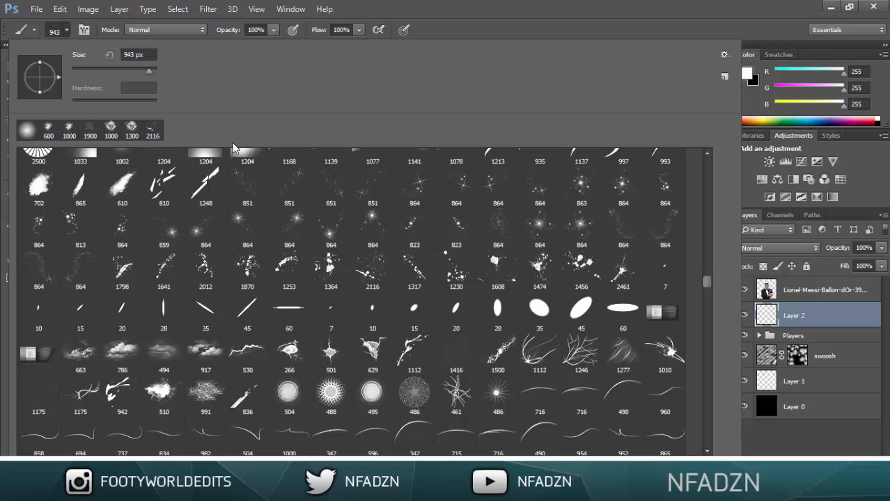
scroll(233, 148, up, 5)
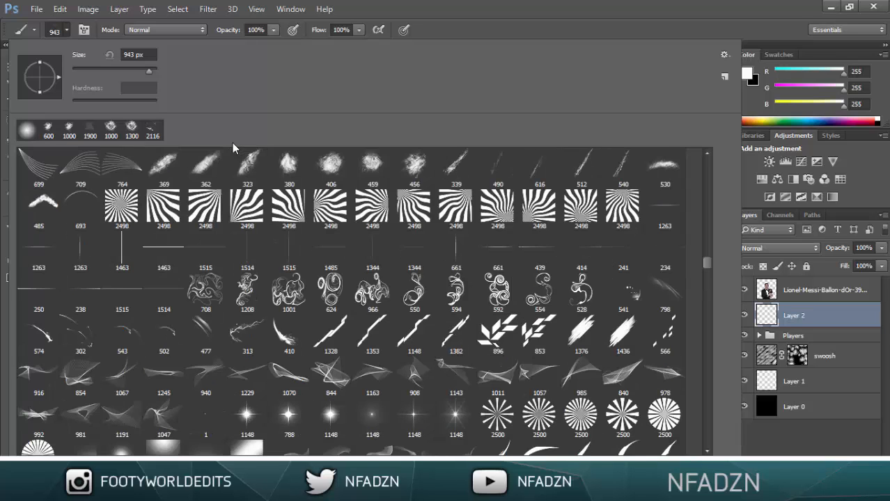
scroll(233, 149, up, 3)
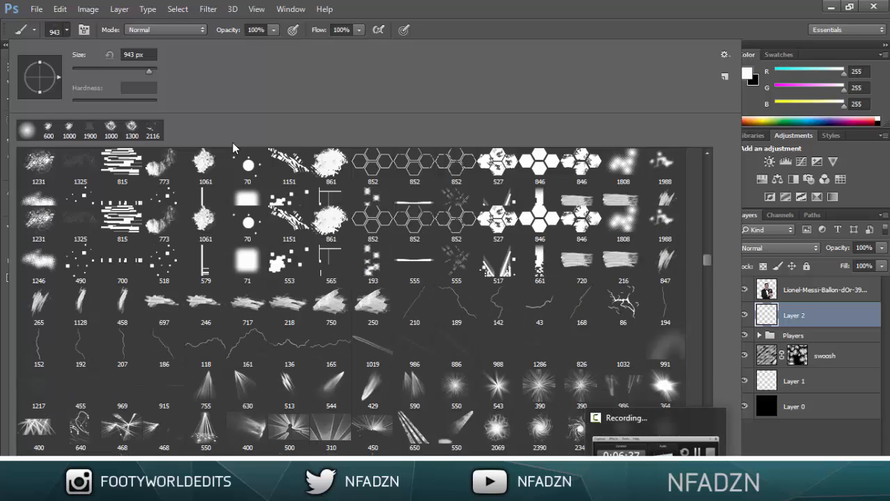
scroll(234, 148, up, 2)
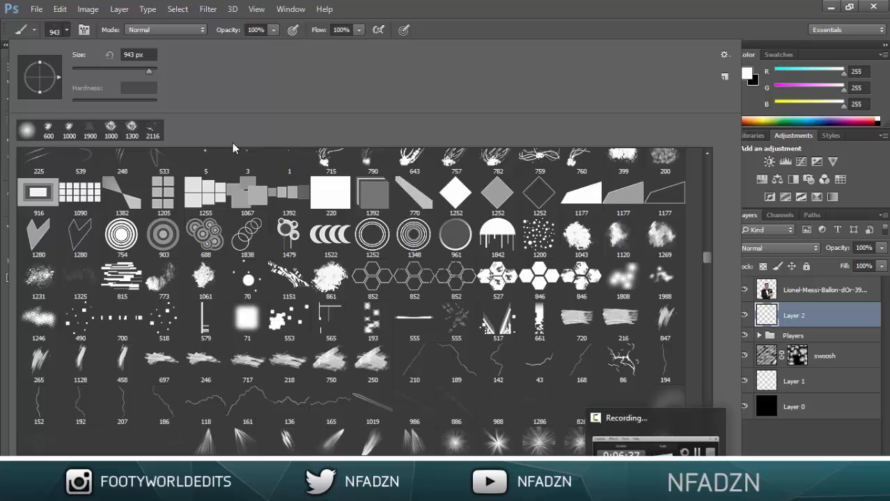
scroll(233, 148, up, 4)
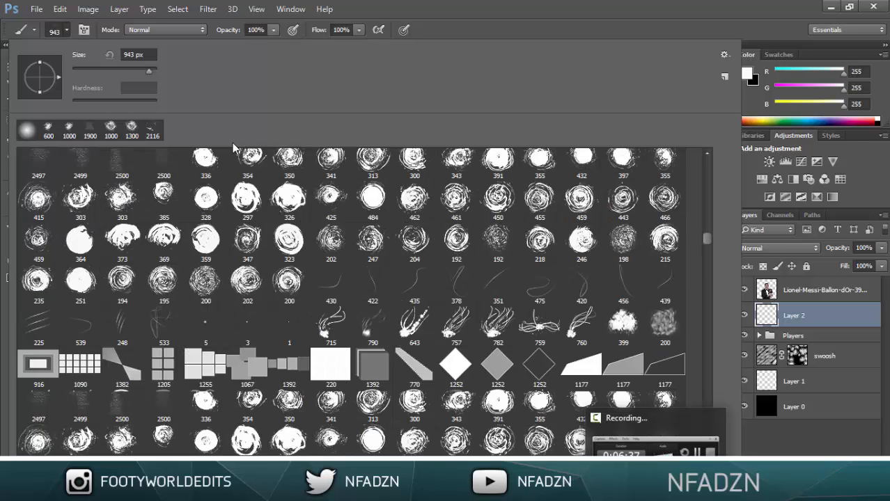
scroll(233, 149, down, 4)
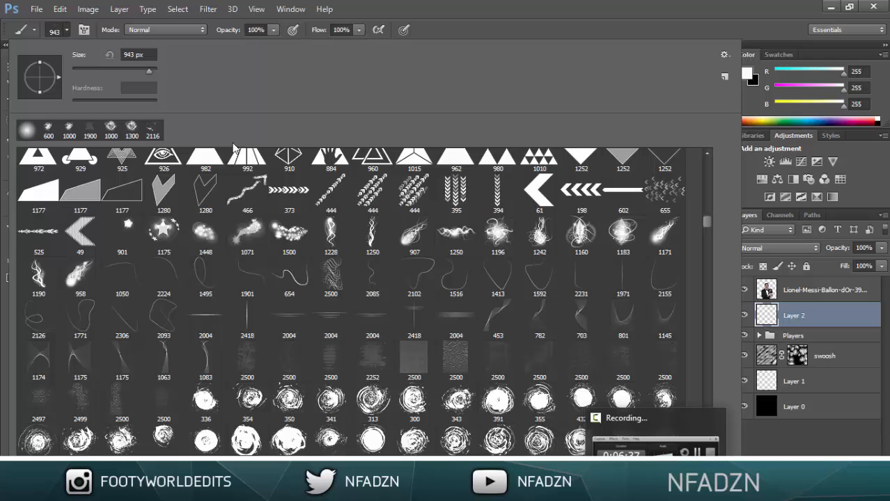
scroll(234, 149, up, 3)
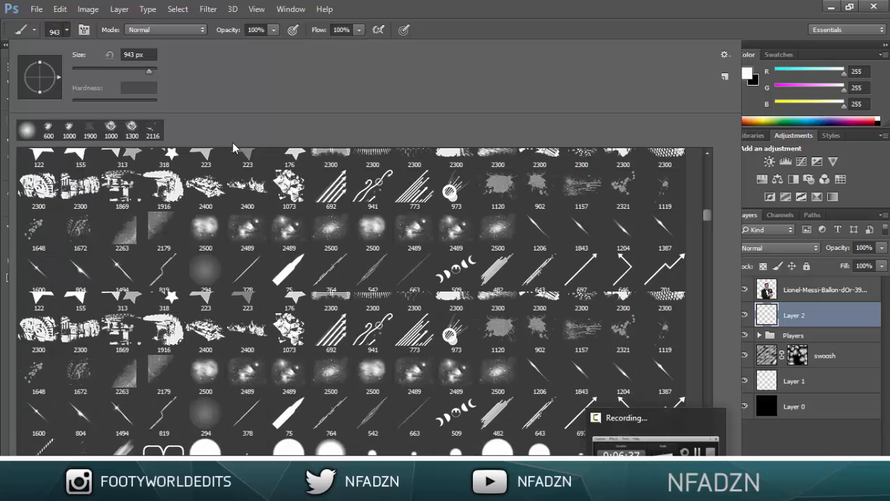
scroll(234, 149, up, 3)
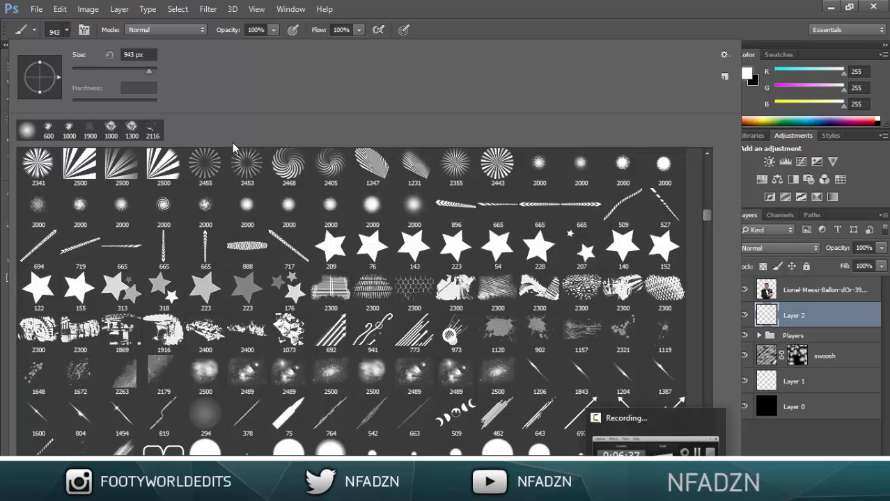
scroll(233, 148, up, 1)
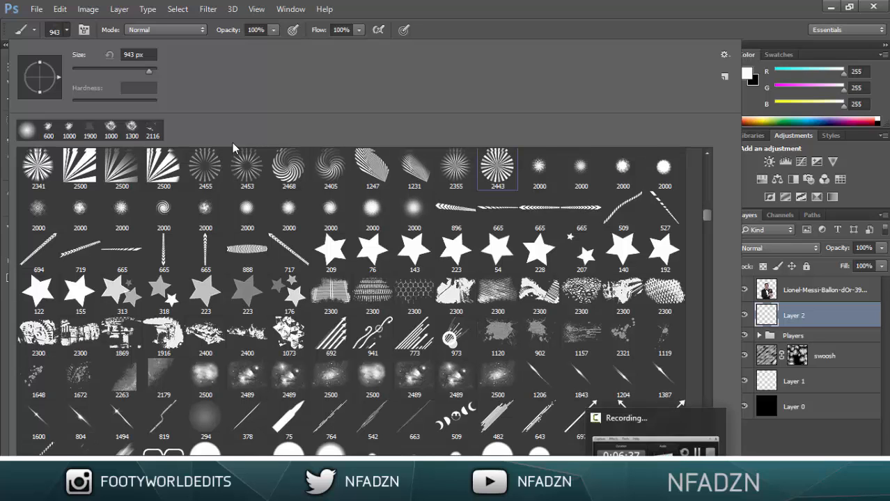
key(Escape)
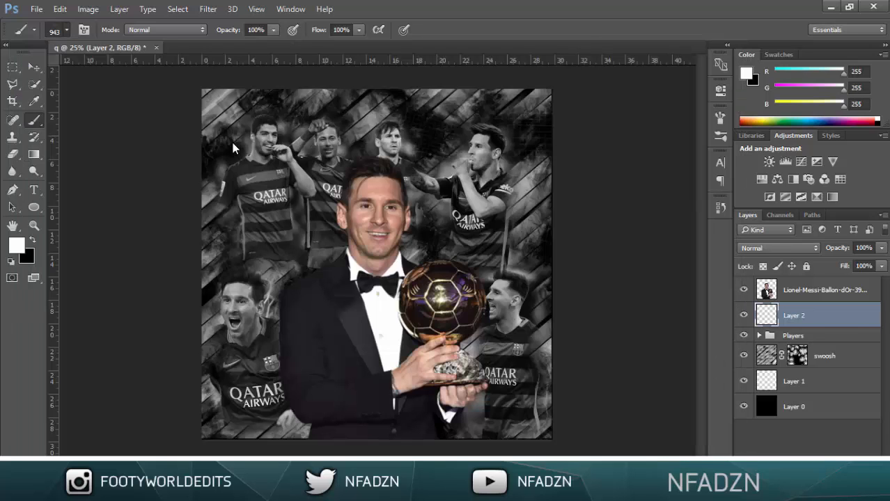
Step: Try stamping white sunburst rays behind the Messi cut-out with the brush enlarged to 2700 px, and undo the stamp
key(ctrl+minus)
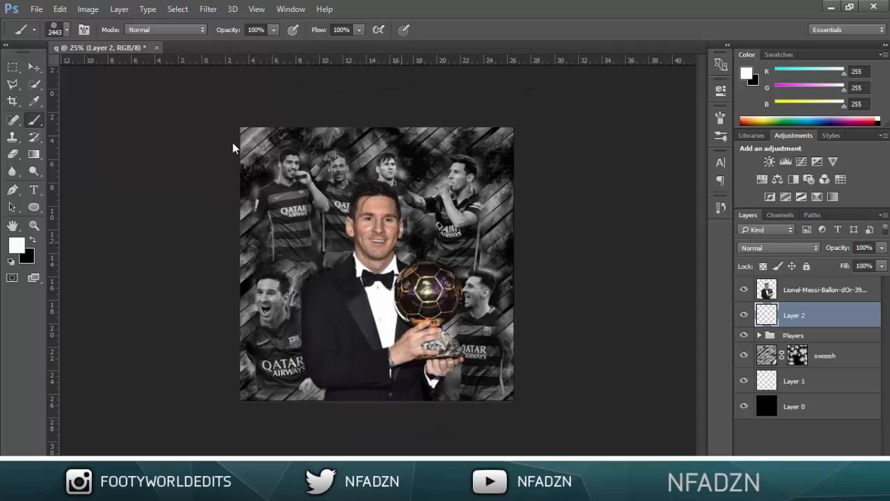
key(bracketright)
key(bracketright)
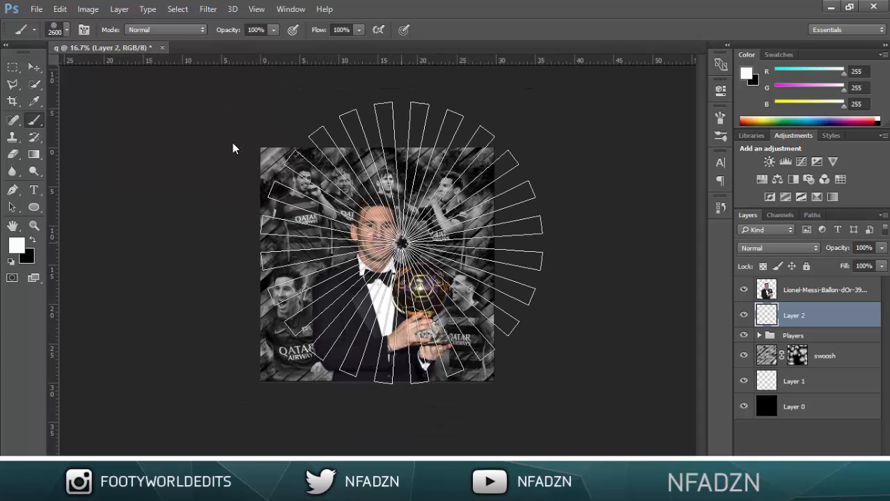
key(bracketright)
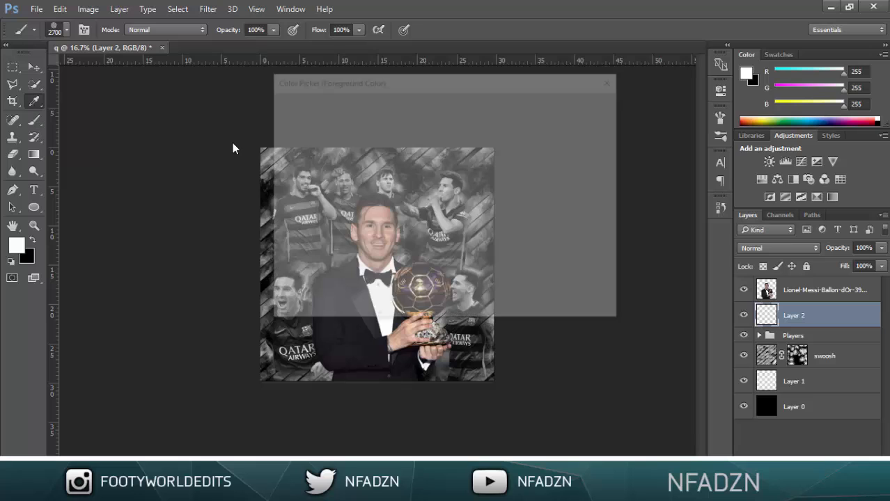
click(326, 142)
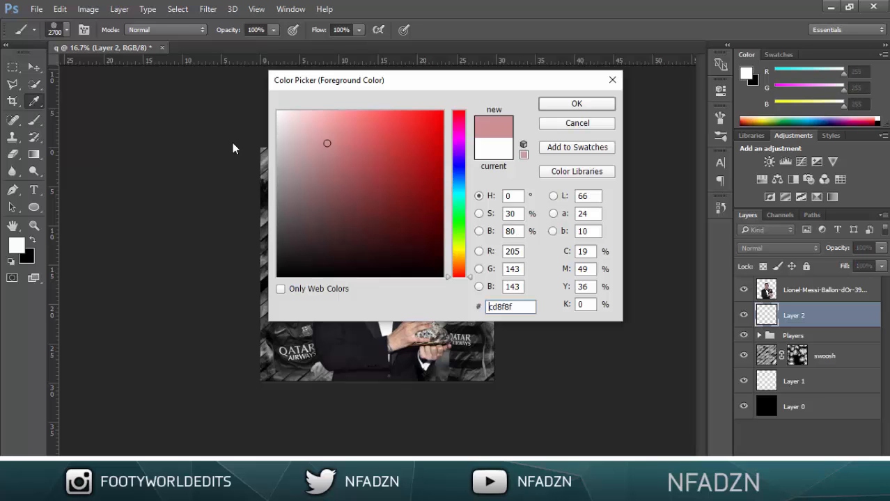
click(277, 110)
key(Return)
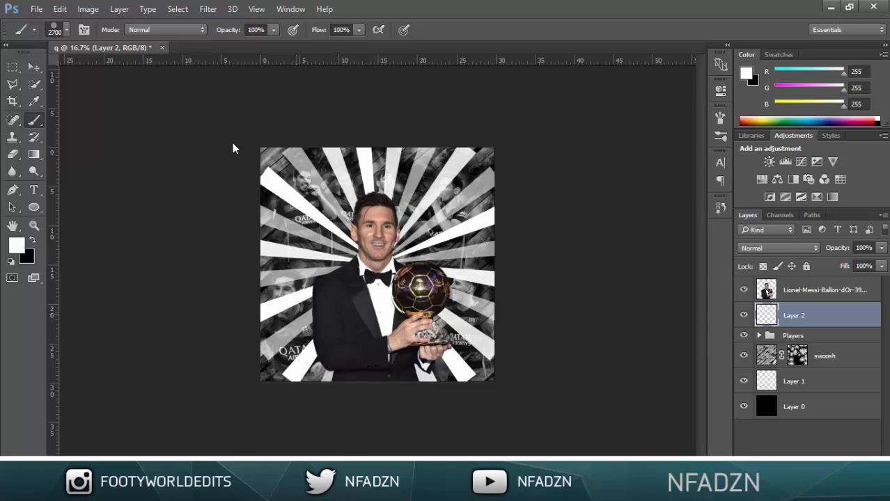
key(ctrl+z)
Step: Stamp white sunburst rays at 3000 px in the canvas centre on Layer 2 and set the layer's blend mode to Overlay
key(bracketright)
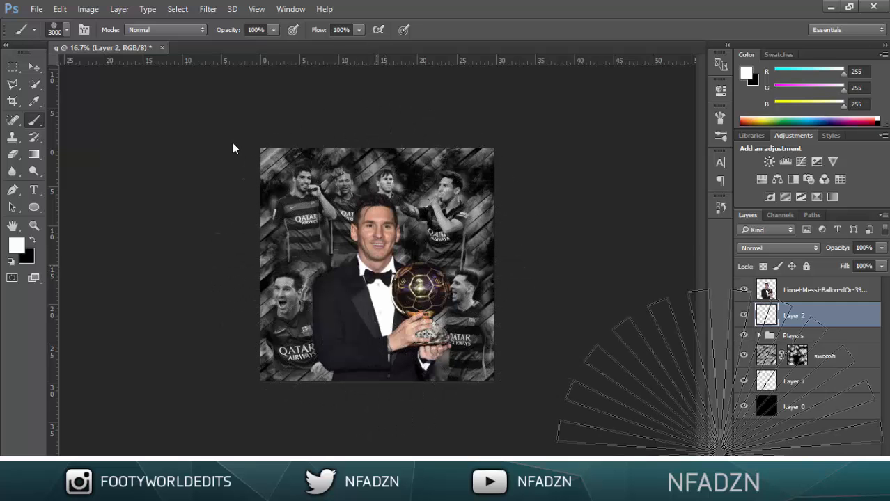
click(377, 265)
click(778, 248)
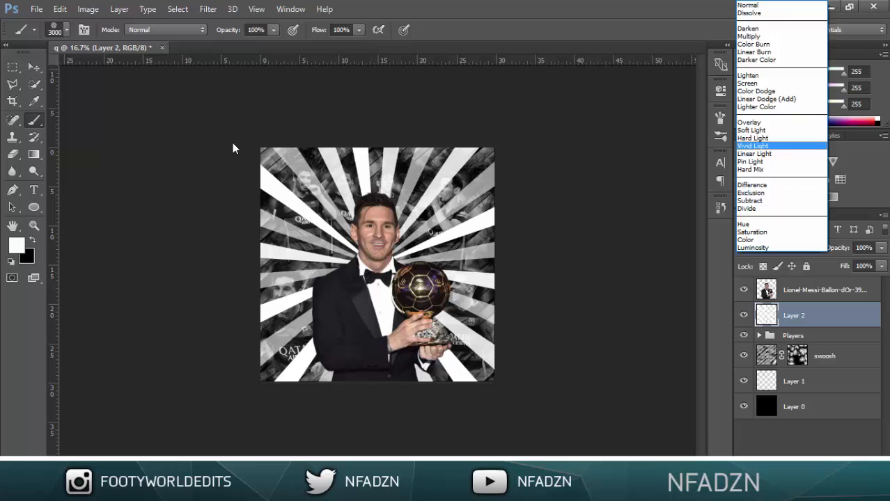
click(749, 123)
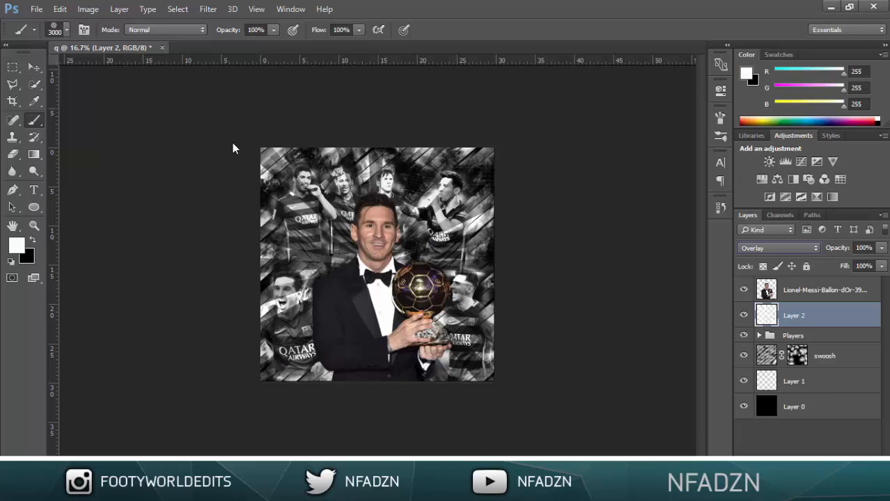
Step: Lower the opacity of the sunburst layer, Layer 2, to 64%
key(ctrl+plus)
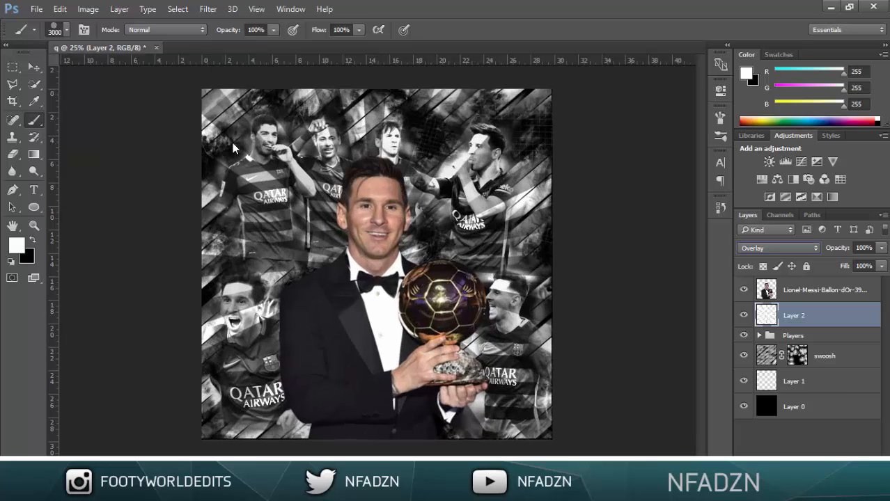
click(881, 248)
drag(881, 263, 853, 263)
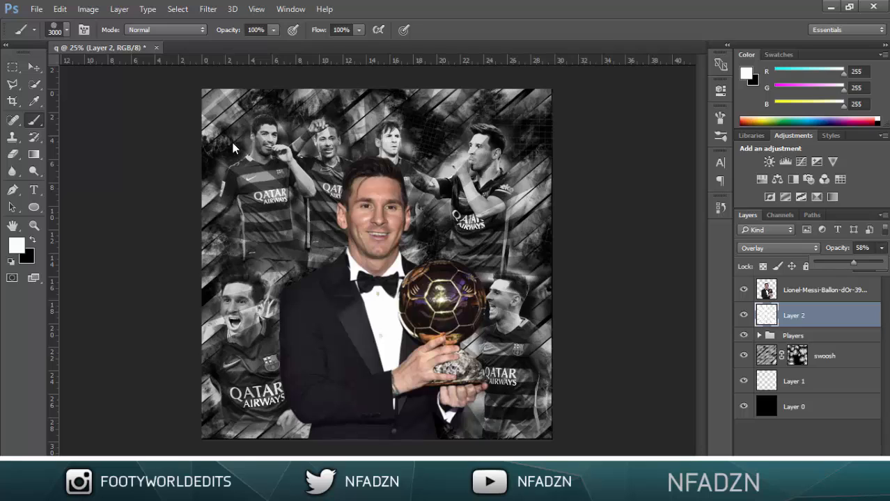
mouse_move(853, 263)
mouse_down()
mouse_move(882, 263)
mouse_move(857, 262)
mouse_up()
Step: Erase the sunburst rays over the black-and-white players' faces on Layer 2 with a 150 px Eraser
key(r)
key(e)
click(266, 131)
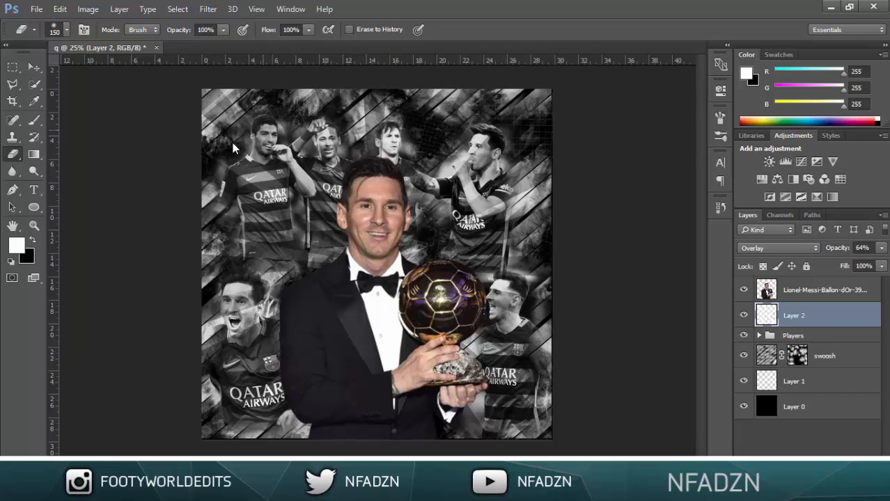
mouse_move(474, 147)
mouse_down()
mouse_move(484, 147)
mouse_move(467, 171)
mouse_up()
mouse_move(520, 298)
mouse_down()
mouse_move(496, 284)
mouse_move(507, 313)
mouse_up()
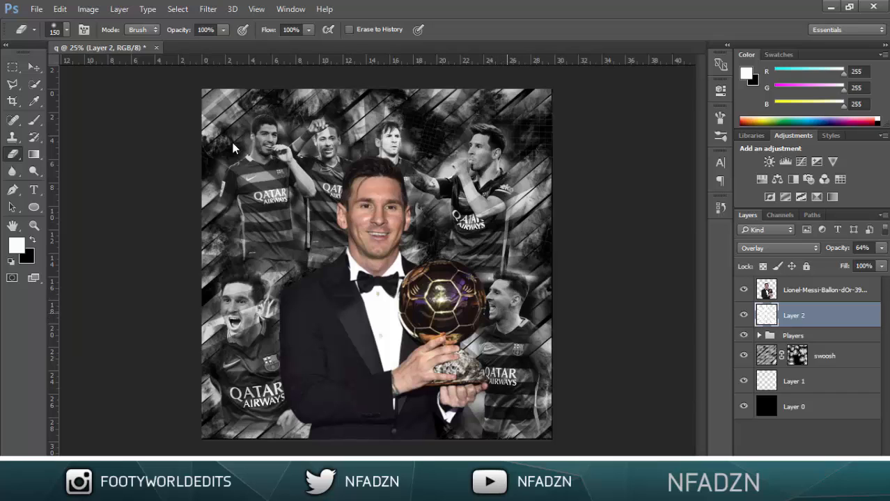
mouse_move(245, 331)
mouse_down()
mouse_move(229, 321)
mouse_move(264, 312)
mouse_up()
click(239, 287)
drag(222, 292, 252, 284)
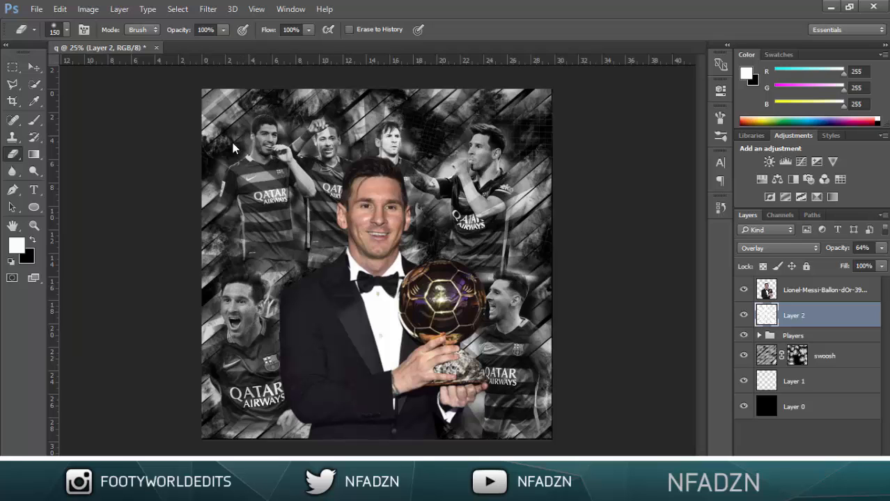
key(ctrl+minus)
key(ctrl+plus)
key(ctrl+plus)
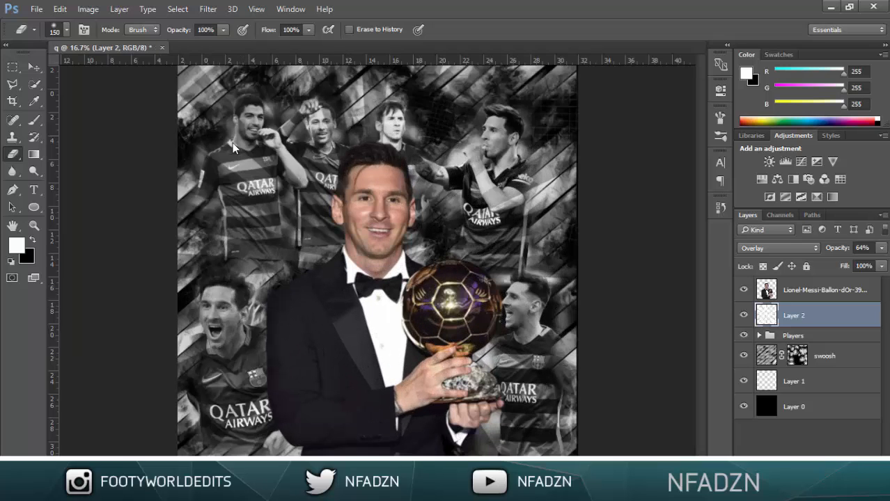
key(ctrl+r)
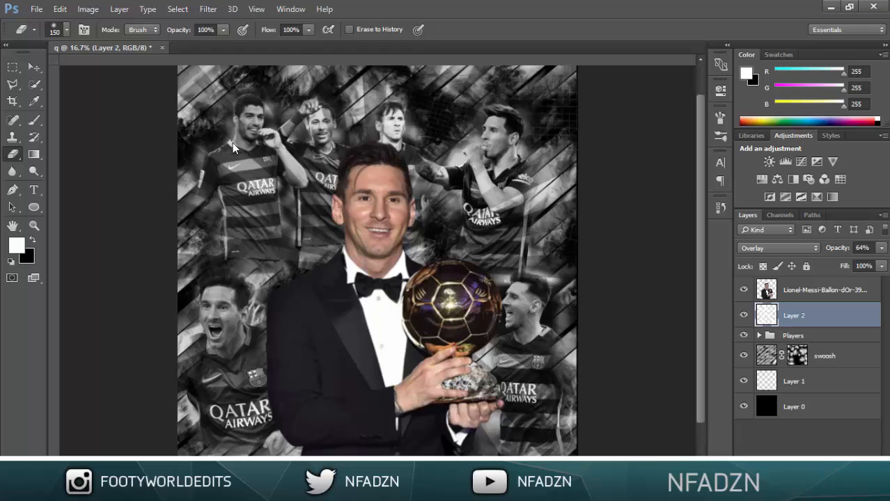
key(ctrl+r)
key(a)
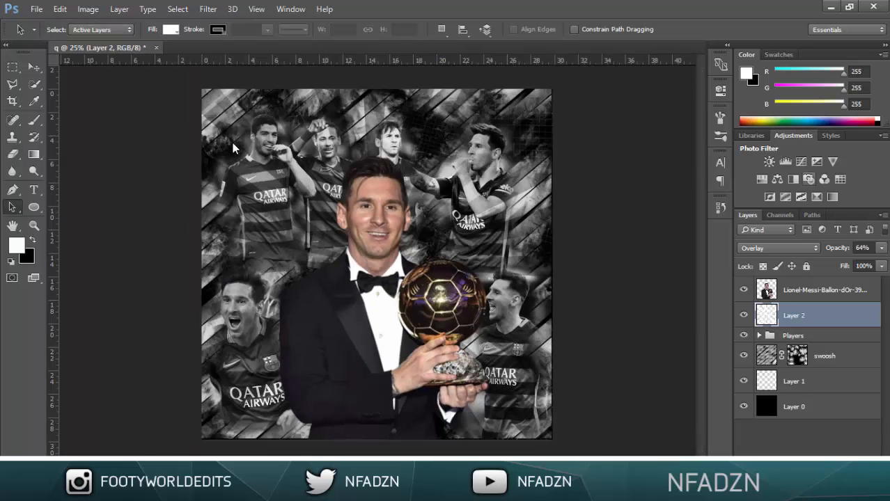
Step: Add a Photo Filter adjustment layer above Layer 2 and set its filter to Red
click(807, 179)
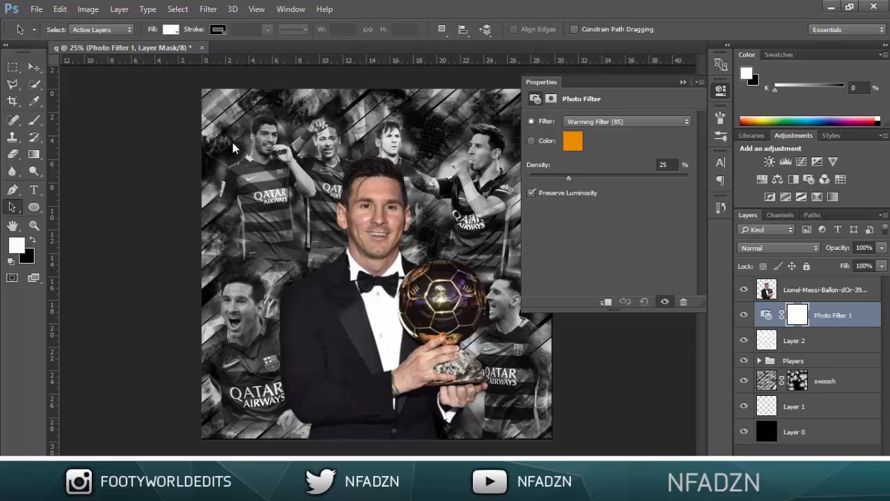
click(626, 121)
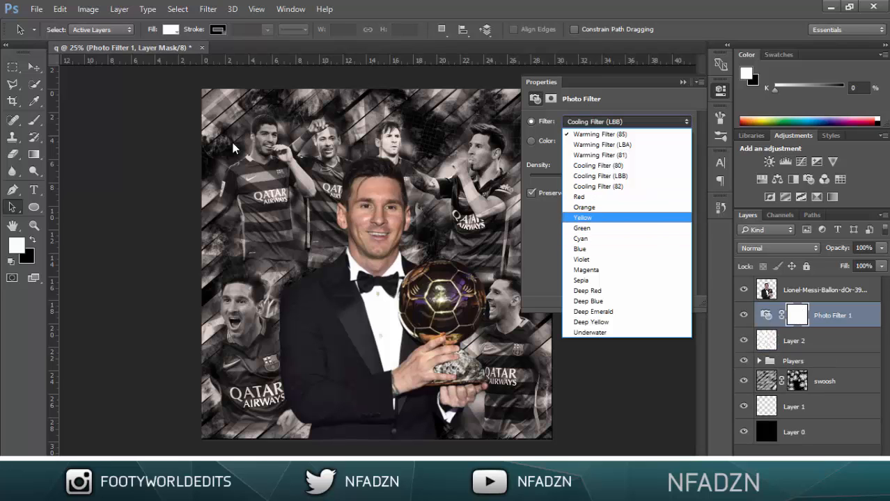
key(Up)
key(Up)
key(Up)
key(Up)
key(Up)
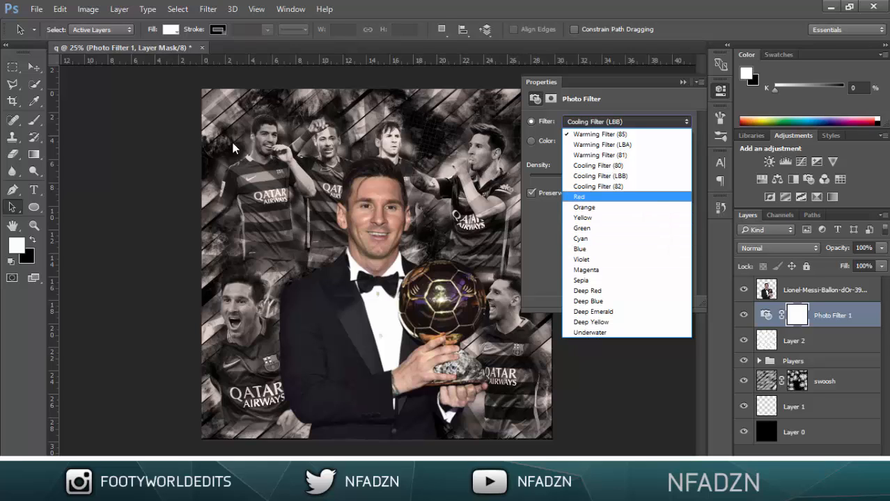
key(Return)
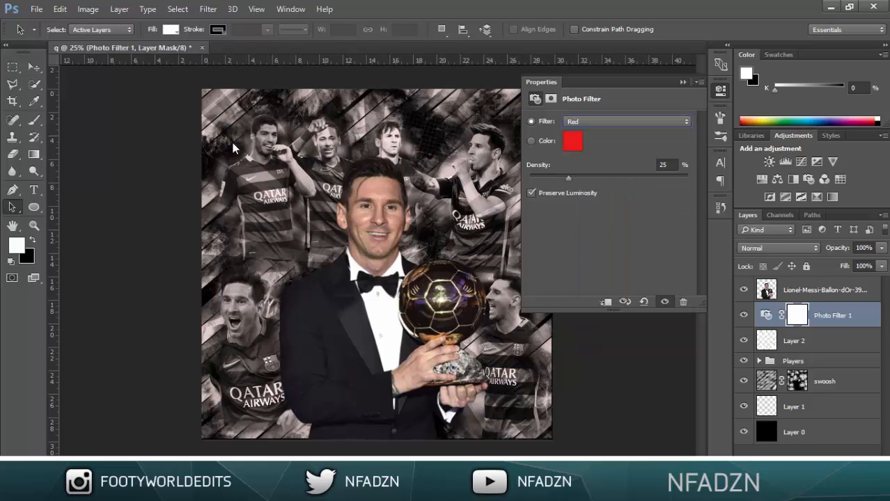
Step: Raise the density of the Red Photo Filter to 59%
drag(568, 178, 614, 178)
key(Up)
key(Up)
key(Up)
key(Up)
key(Up)
click(572, 141)
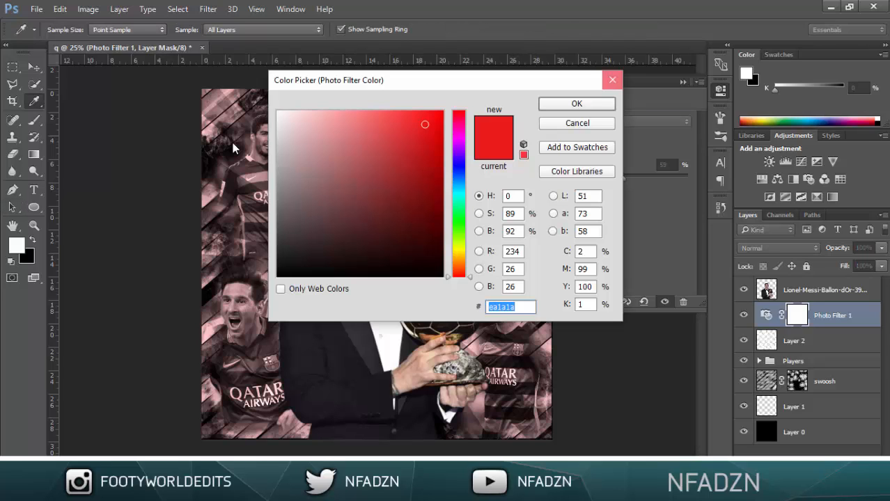
click(612, 80)
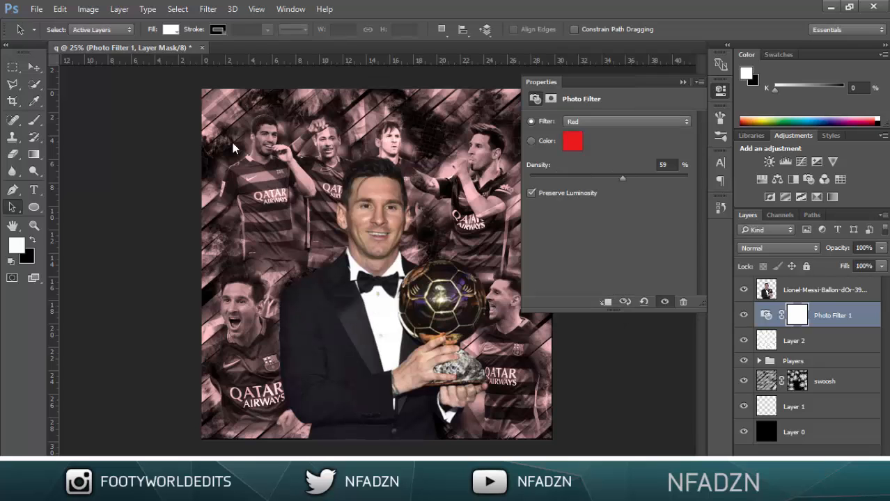
Step: Try the Yellow filter on Photo Filter 1 and customise its colour to #edd500
click(627, 121)
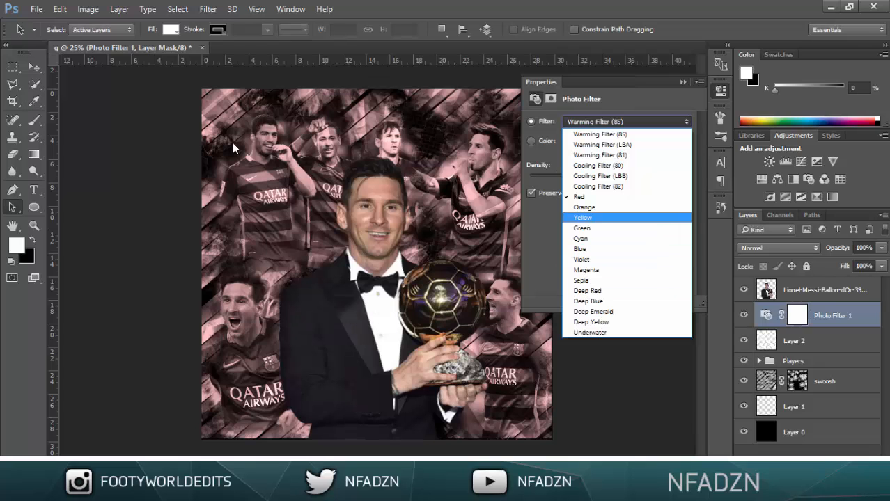
click(592, 217)
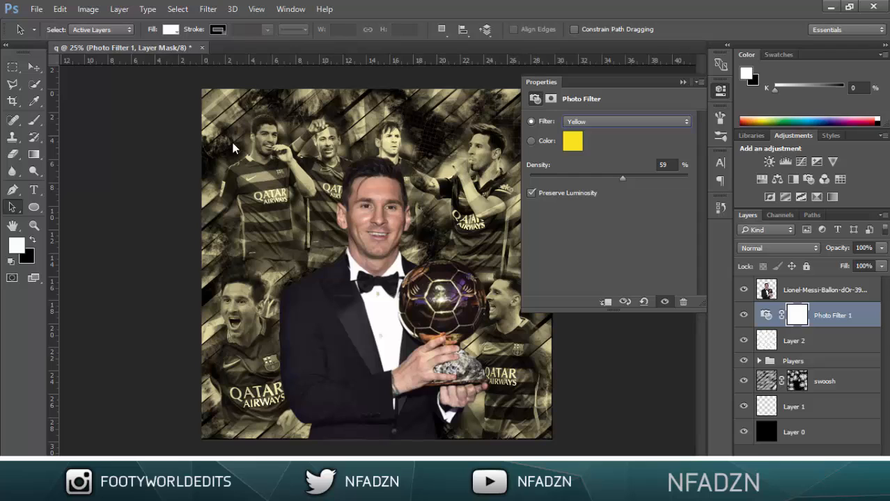
click(572, 141)
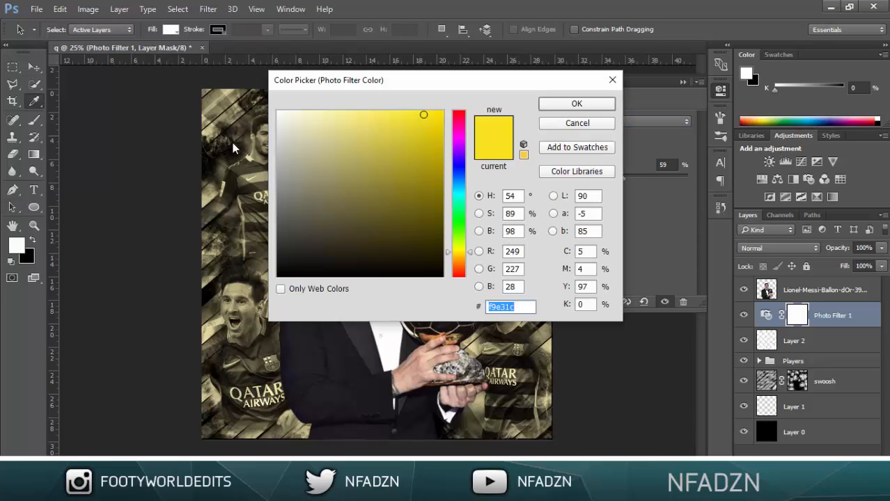
text(ffe500)
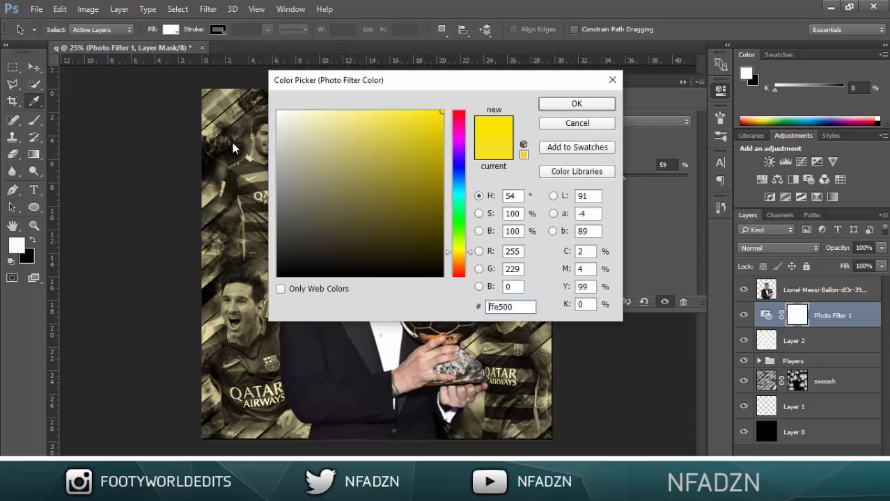
mouse_move(442, 111)
mouse_down()
mouse_move(442, 131)
mouse_move(442, 121)
mouse_up()
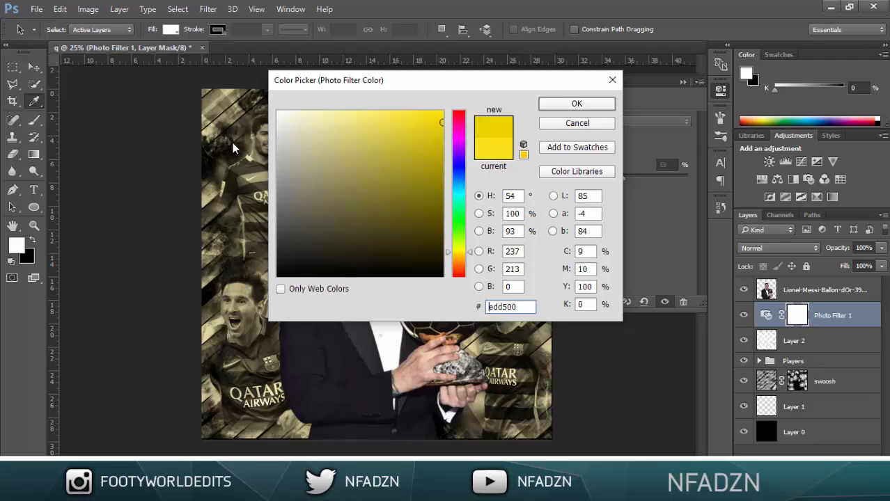
key(Return)
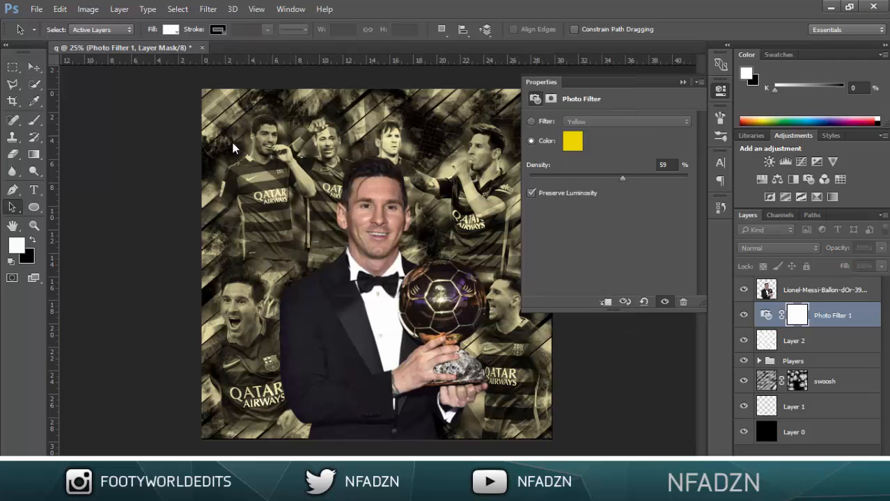
Step: Try the orange colour #ed9700 on Photo Filter 1 and switch back to the preset Yellow filter
click(572, 141)
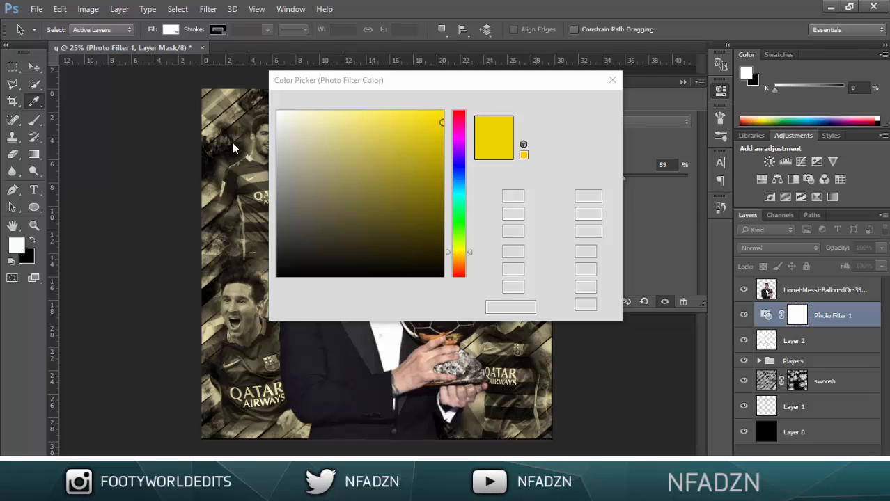
drag(459, 252, 458, 259)
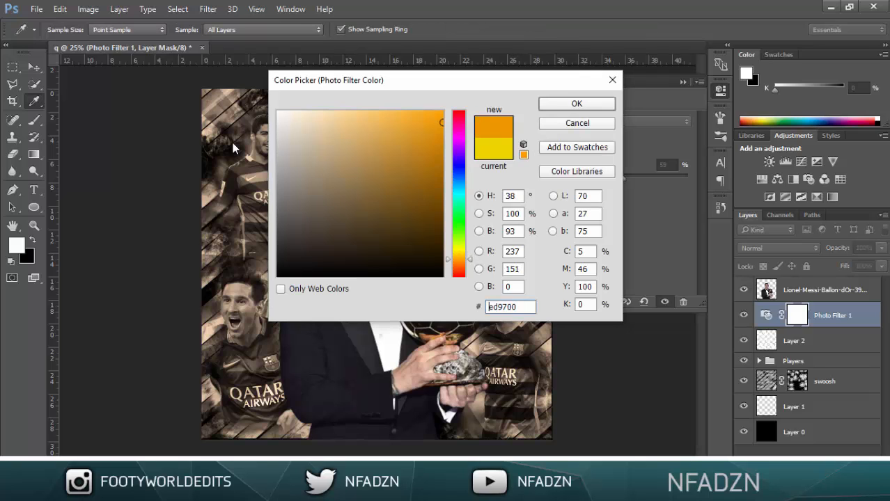
key(Escape)
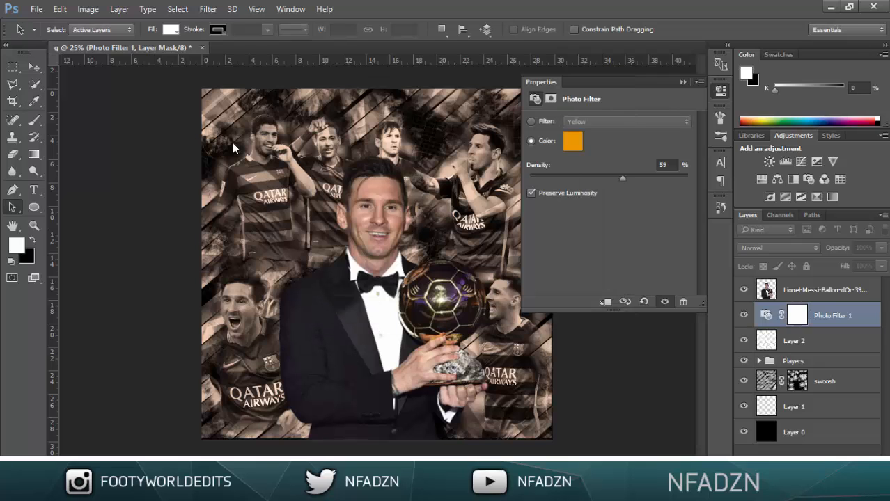
click(531, 121)
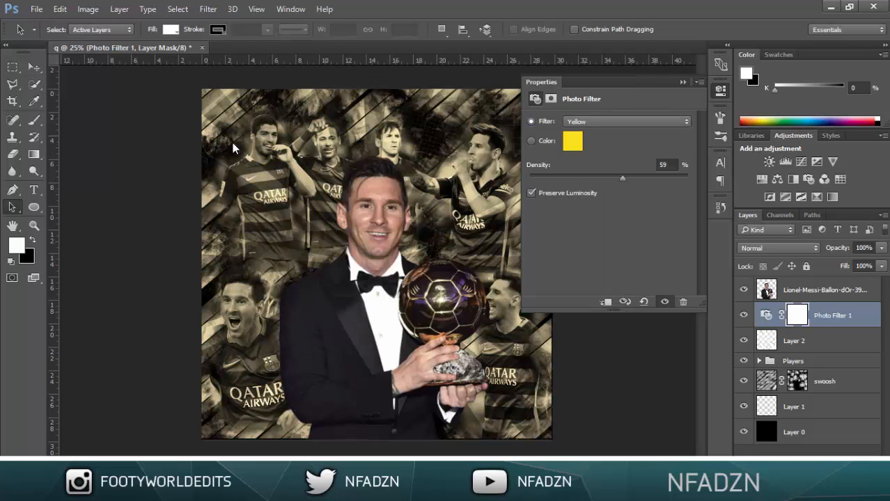
Step: Try the Cooling Filter (LBB) and Deep Blue presets on Photo Filter 1
click(625, 121)
click(612, 176)
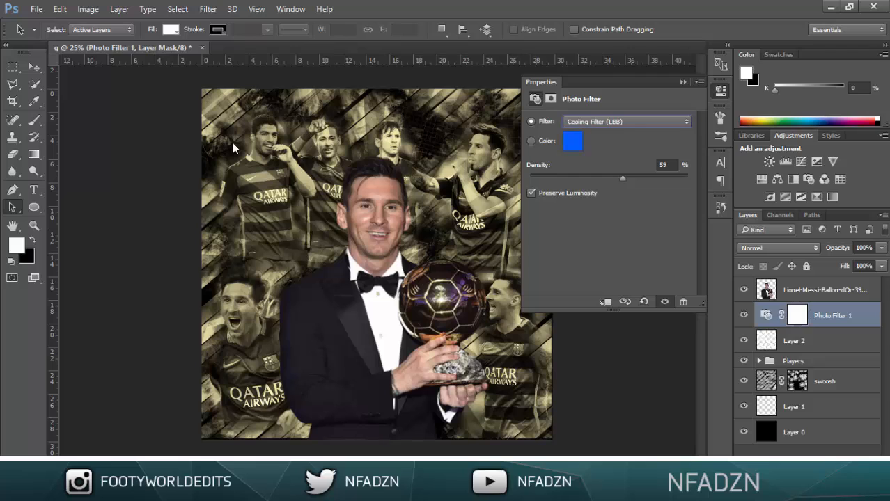
click(626, 121)
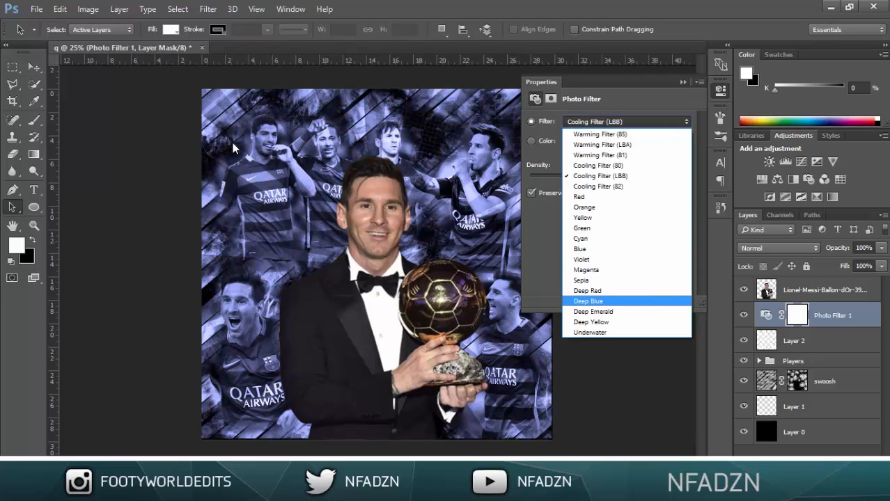
click(588, 301)
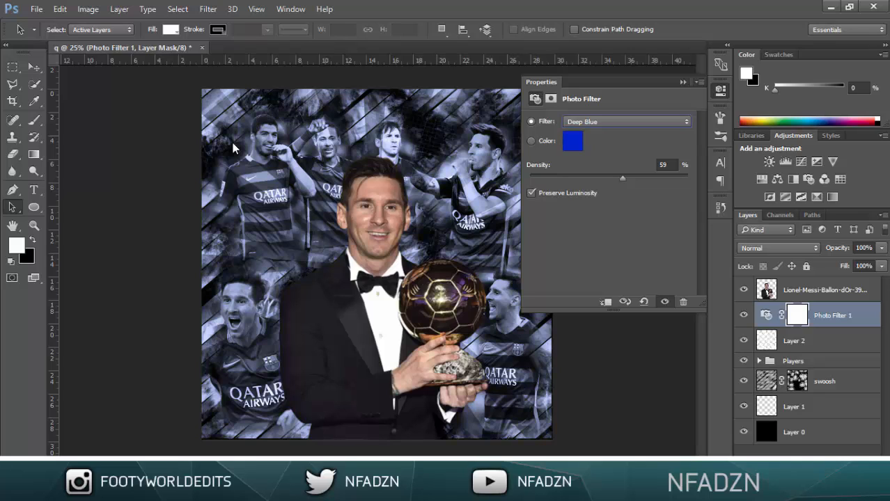
Step: Set Photo Filter 1 to Deep Emerald at 60% density with Preserve Luminosity on
click(627, 121)
click(588, 311)
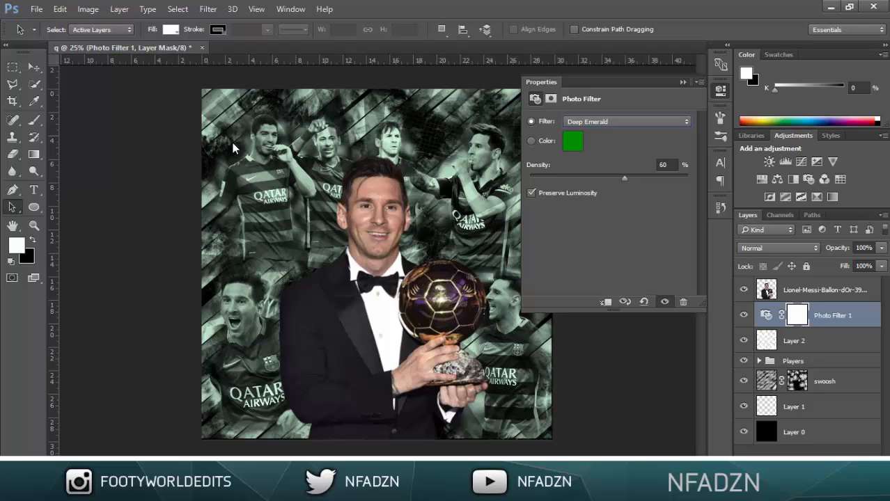
click(531, 193)
key(ctrl+z)
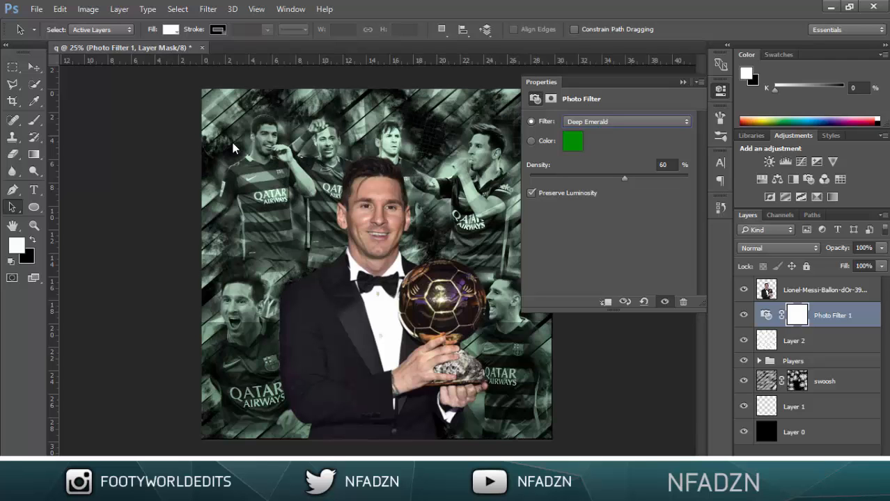
click(721, 90)
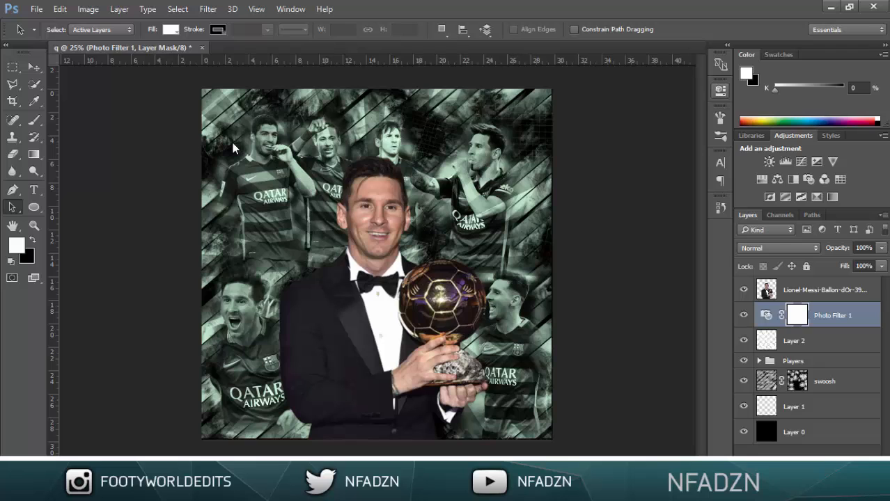
Step: Try moving the Messi trophy cutout layer below the swoosh layer, and undo the move
key(ctrl+plus)
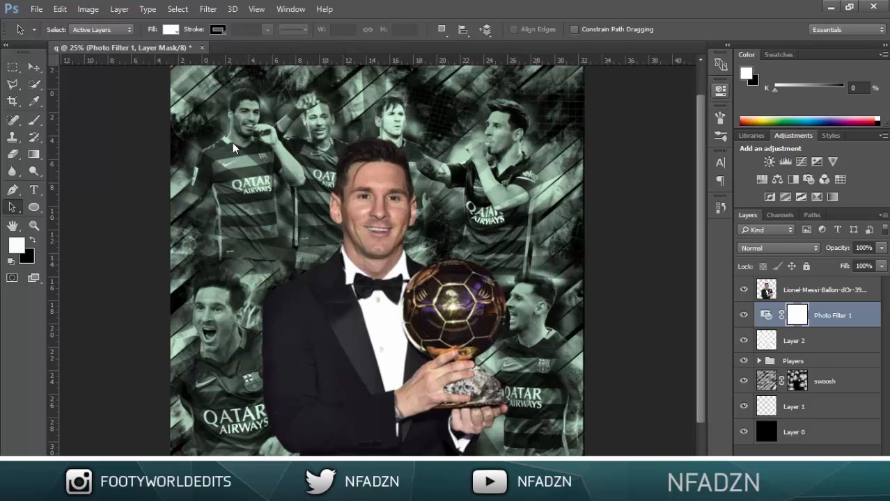
key(ctrl+plus)
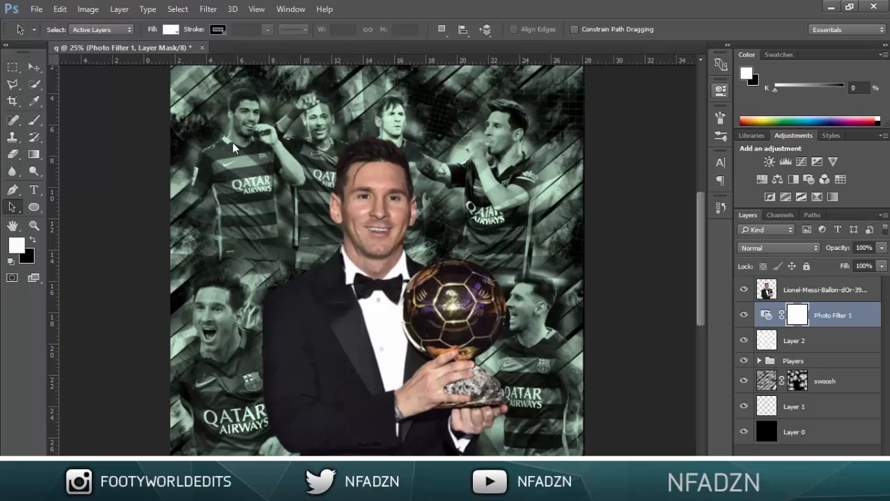
key(ctrl+minus)
key(ctrl+shift+z)
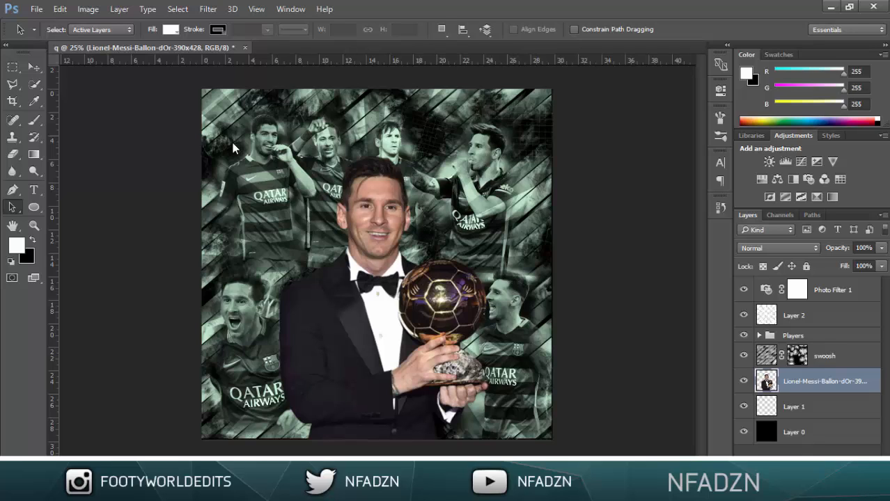
key(ctrl+z)
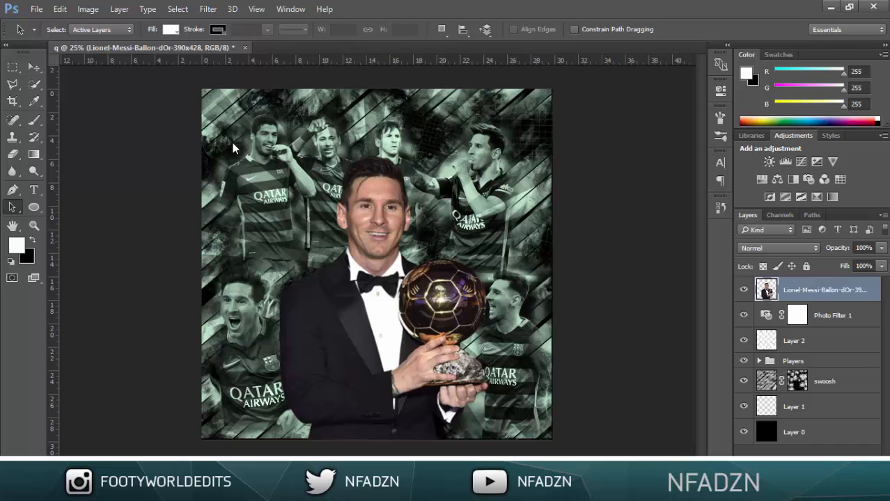
Step: Create a new layer above the Messi trophy cutout, fill it with black and add a layer mask
key(ctrl+shift+alt+n)
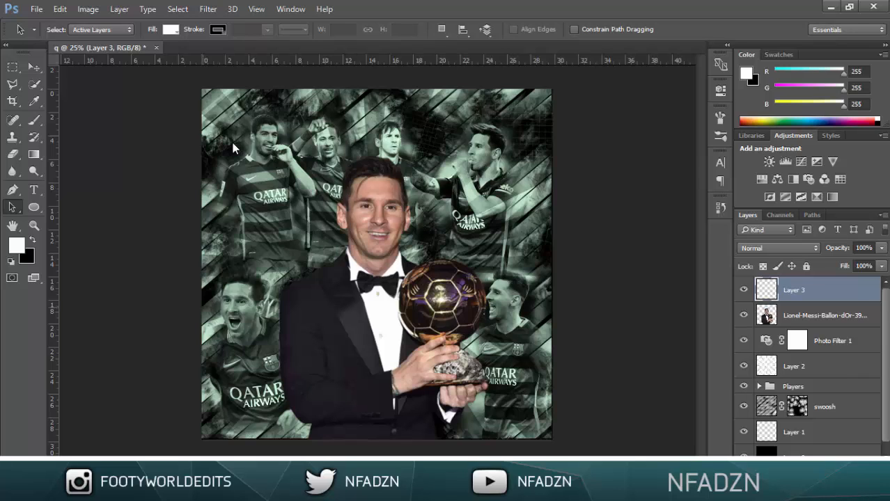
key(ctrl+BackSpace)
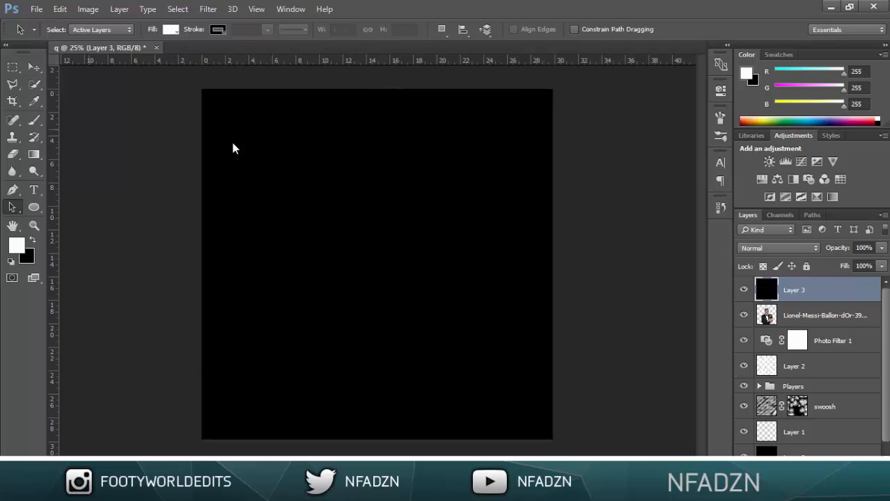
key(g)
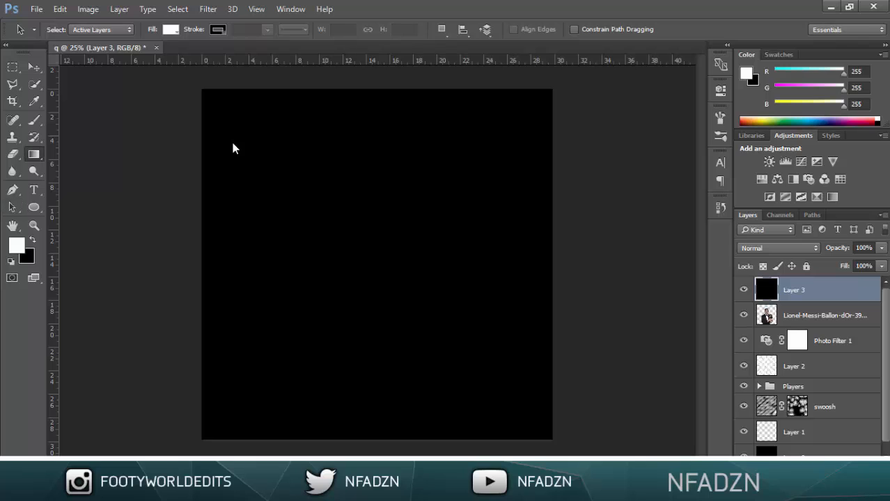
right_click(33, 154)
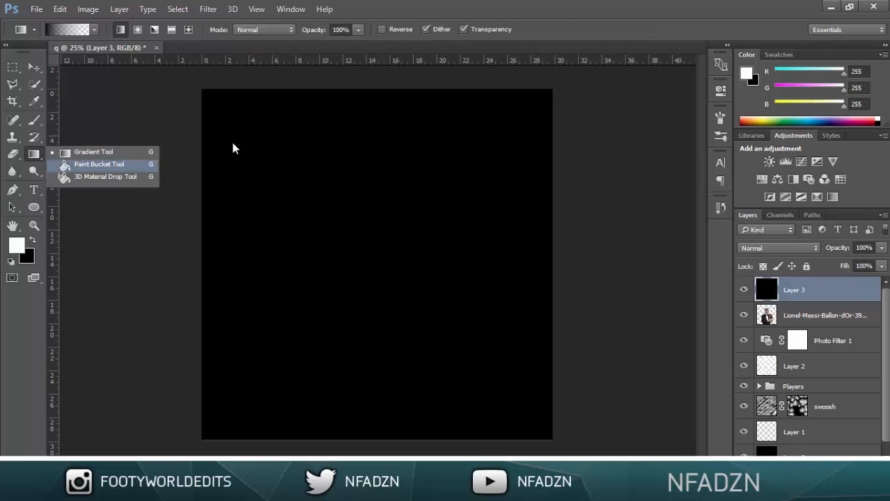
key(Escape)
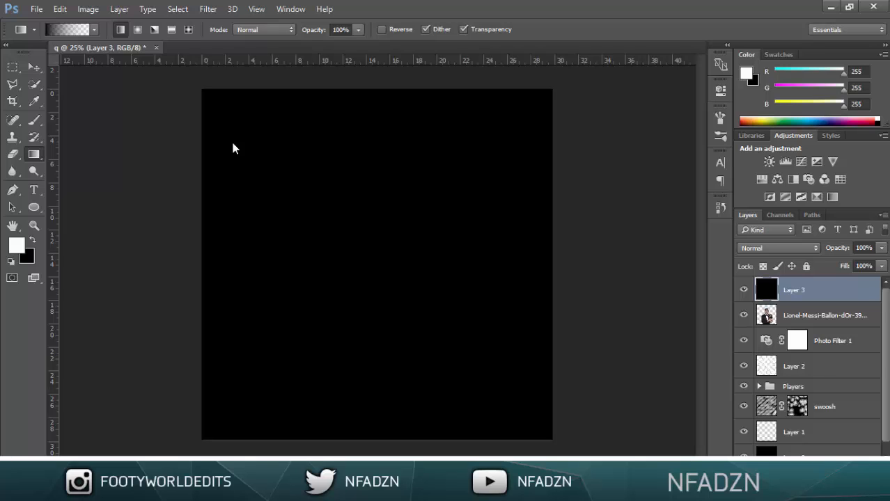
key(ctrl+z)
Step: Try to reveal the poster by erasing on Layer 3's mask with a 1300 px soft Eraser
key(e)
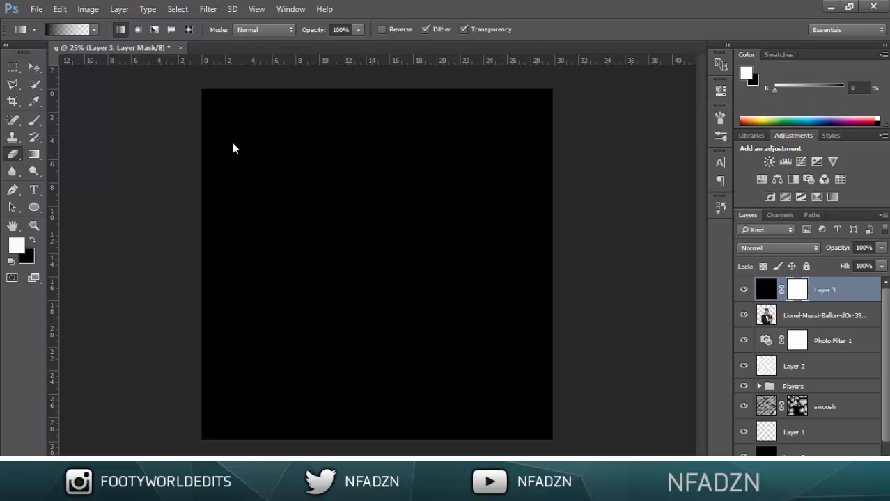
key(bracketright)
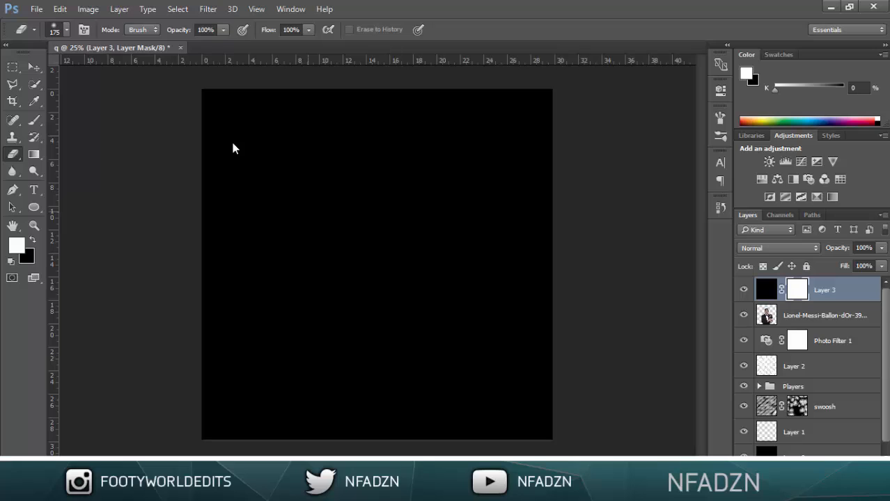
key(bracketright)
key(bracketright)
key(bracketright)
key(bracketright)
key(bracketright)
key(bracketright)
key(bracketright)
key(bracketright)
key(bracketright)
key(bracketright)
key(bracketright)
key(bracketright)
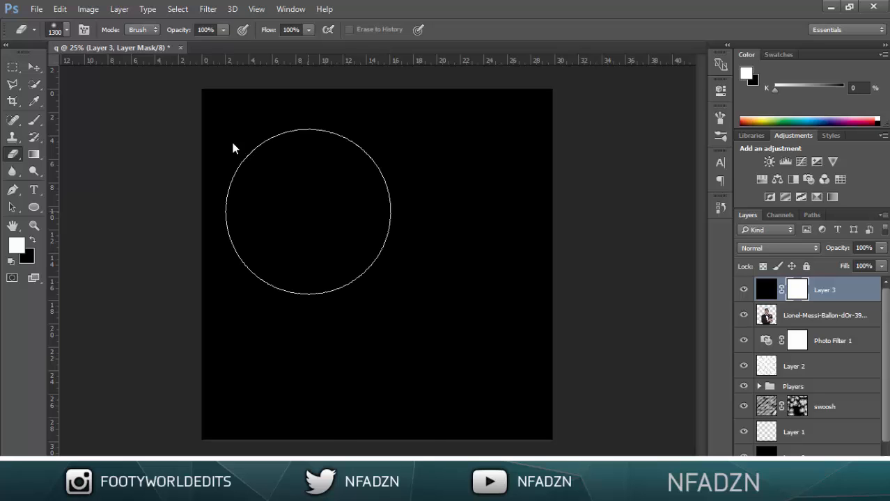
mouse_move(387, 371)
mouse_down()
mouse_move(356, 369)
mouse_move(263, 500)
mouse_move(321, 496)
mouse_move(345, 450)
mouse_move(324, 466)
mouse_move(230, 356)
mouse_move(282, 384)
mouse_move(584, 165)
mouse_move(504, 308)
mouse_move(477, 174)
mouse_move(481, 218)
mouse_move(548, 346)
mouse_move(523, 350)
mouse_move(534, 399)
mouse_up()
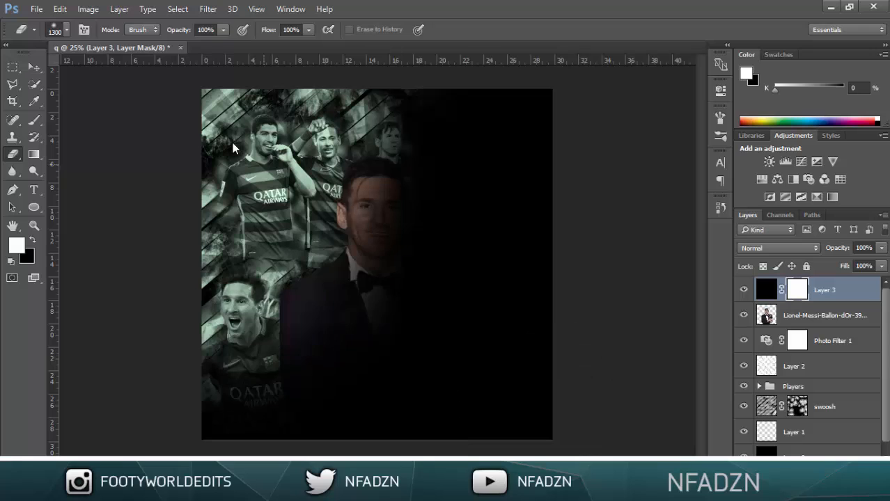
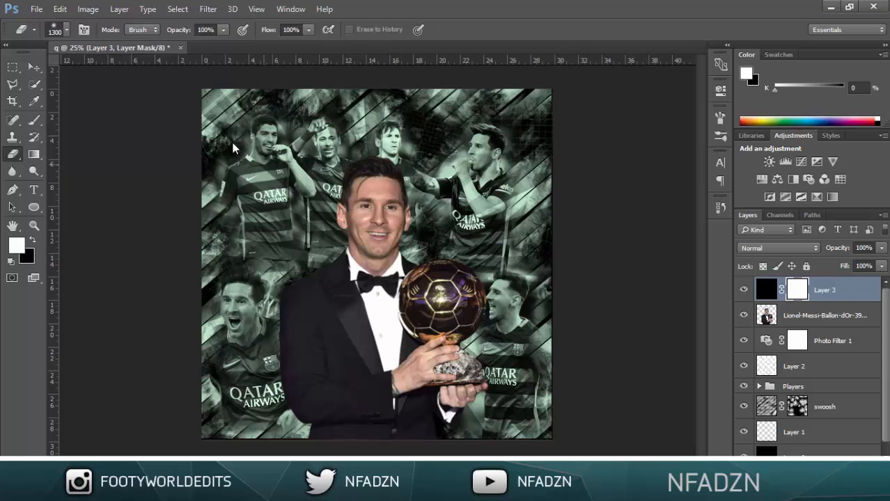
Step: Invert Layer 3's mask to black and set up the Brush tool with a soft round 3000 px tip
key(ctrl+minus)
key(ctrl+i)
key(b)
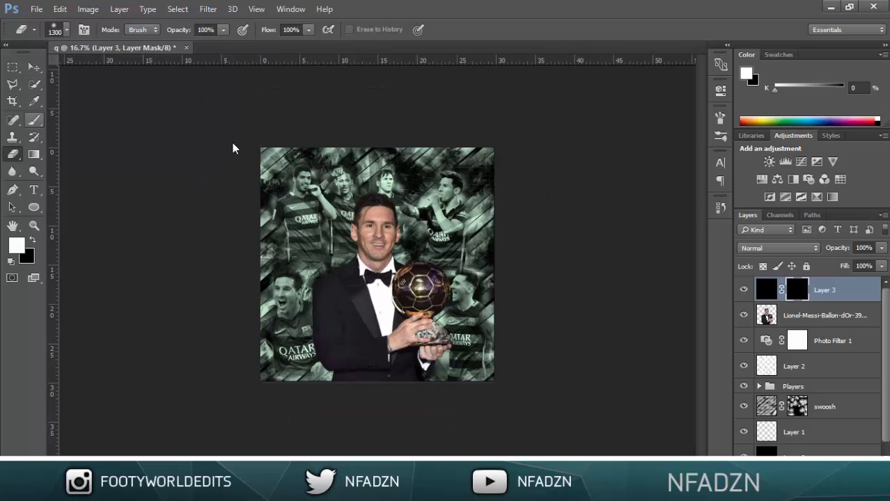
key(b)
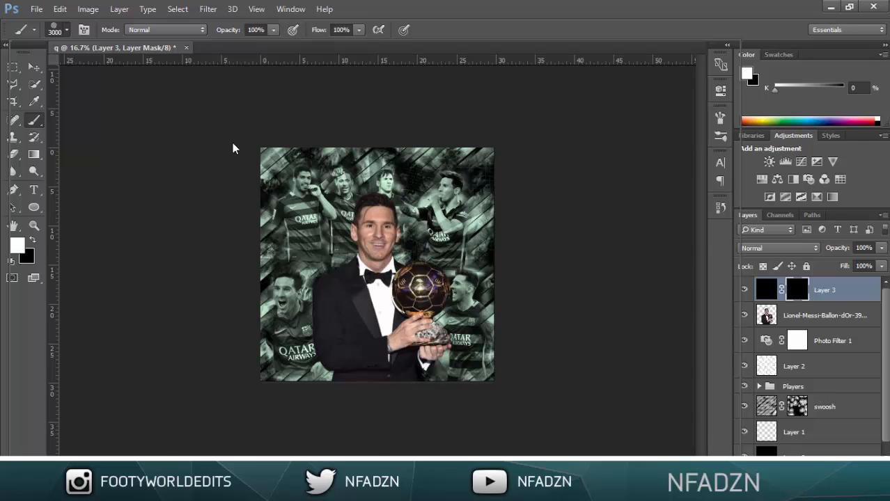
right_click(233, 148)
key(shift+comma)
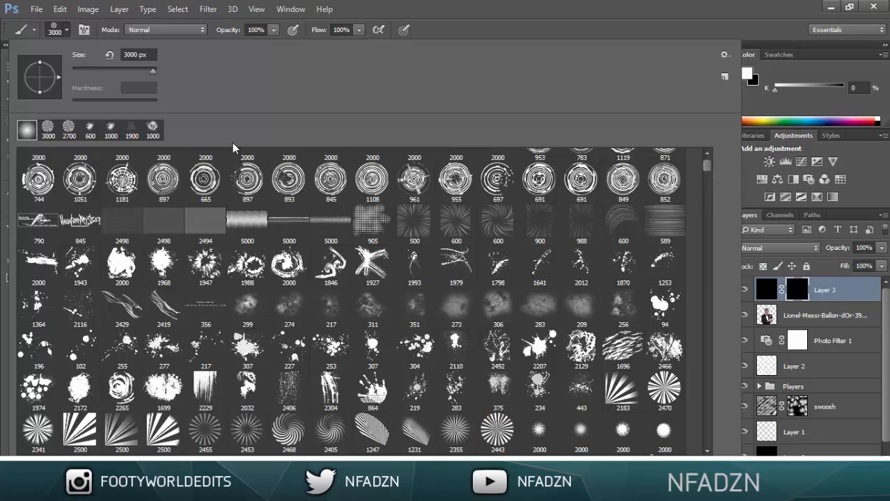
key(Return)
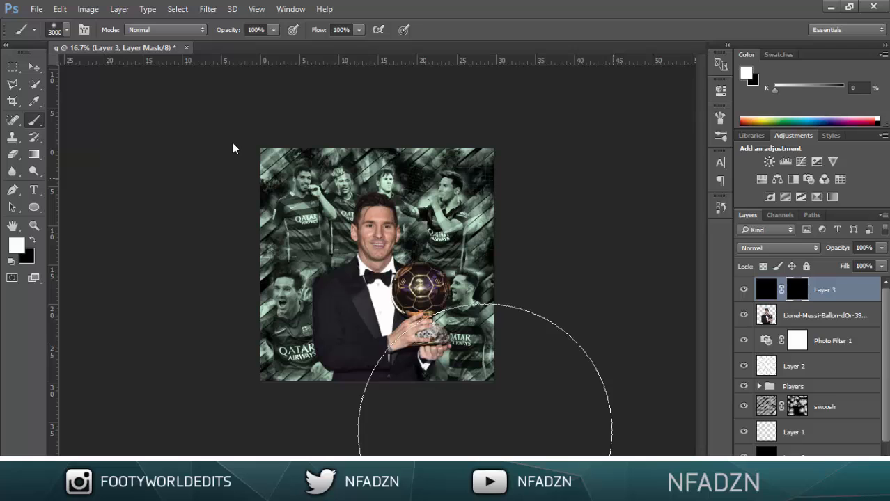
Step: Paint white around the poster's edges on Layer 3's mask with the soft brush to create a dark vignette
key(ctrl+minus)
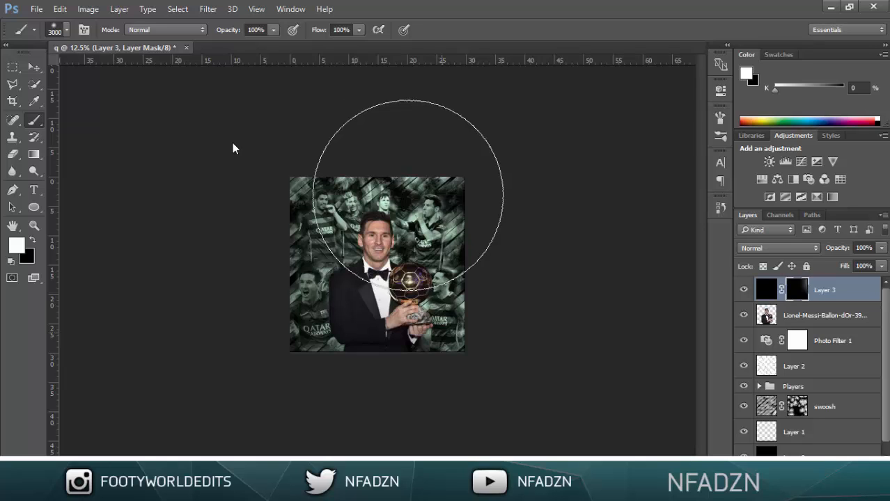
click(409, 195)
key(ctrl+plus)
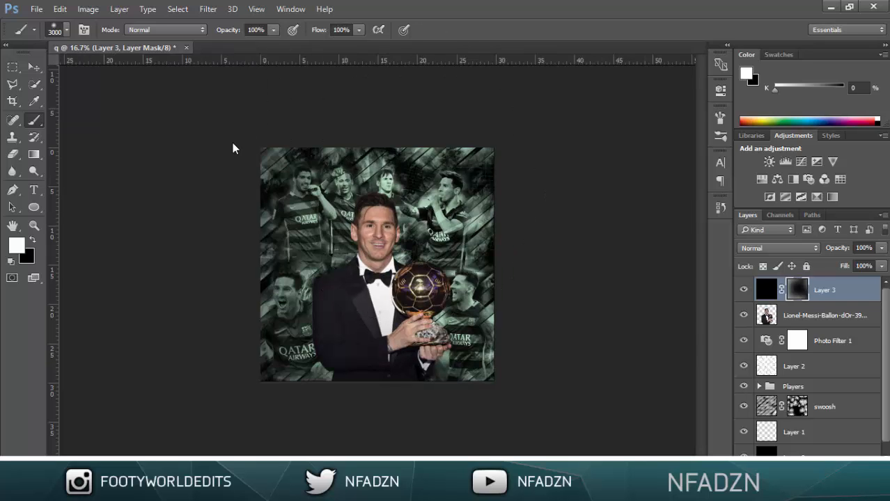
key(ctrl+minus)
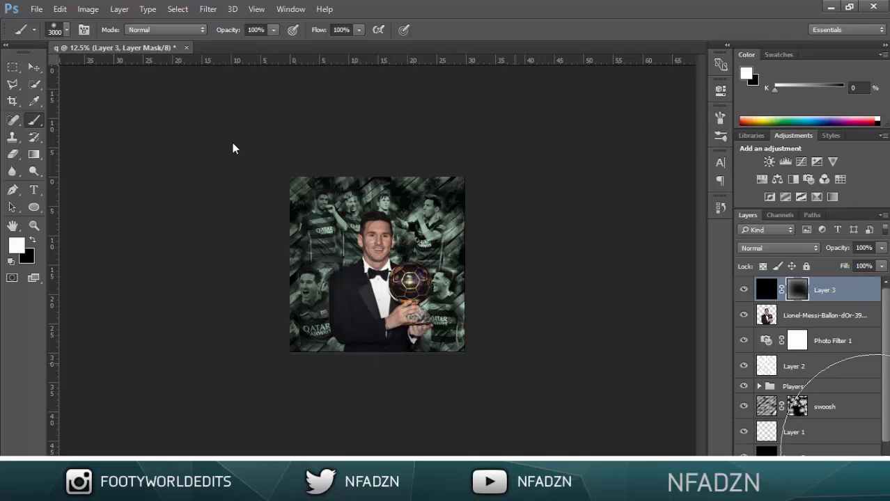
key(ctrl+z)
Step: Create a new layer and place it directly below Photo Filter 1, above Layer 2
key(ctrl+shift+alt+n)
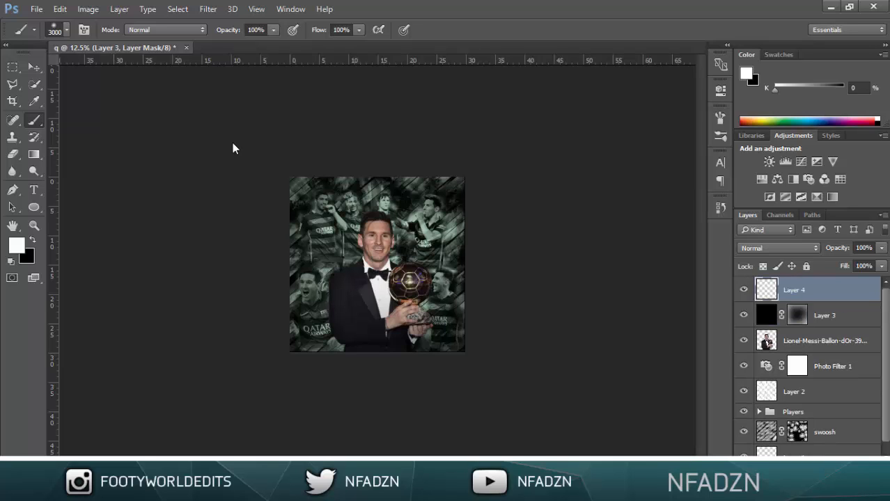
drag(815, 290, 814, 378)
key(ctrl+plus)
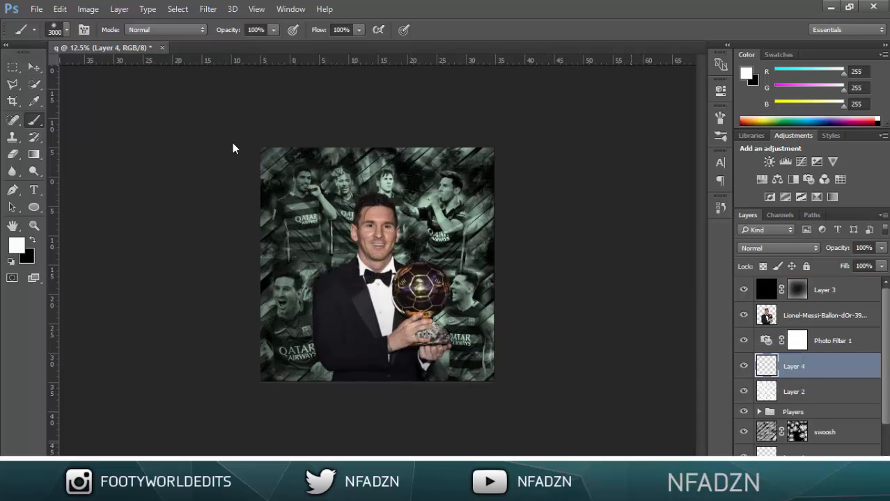
key(ctrl+plus)
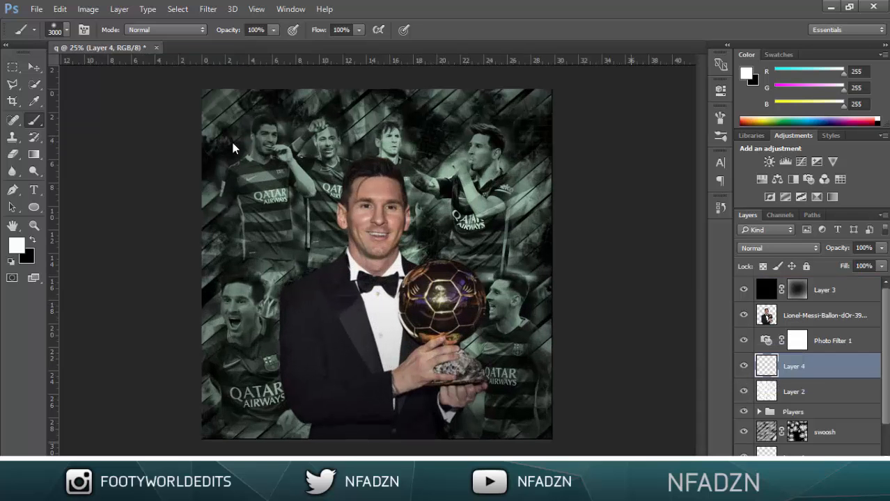
Step: Choose the 1870 px paint-splatter brush from the brush presets and reduce its size to 1700 px
right_click(234, 149)
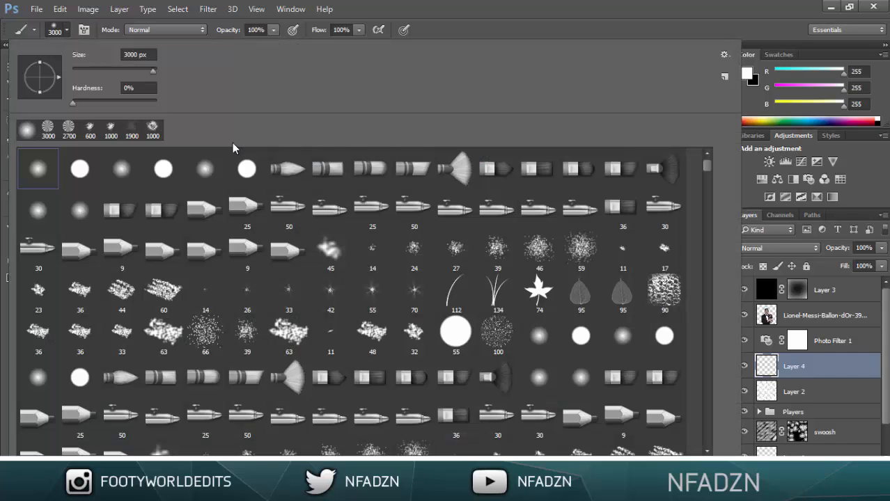
scroll(233, 149, down, 5)
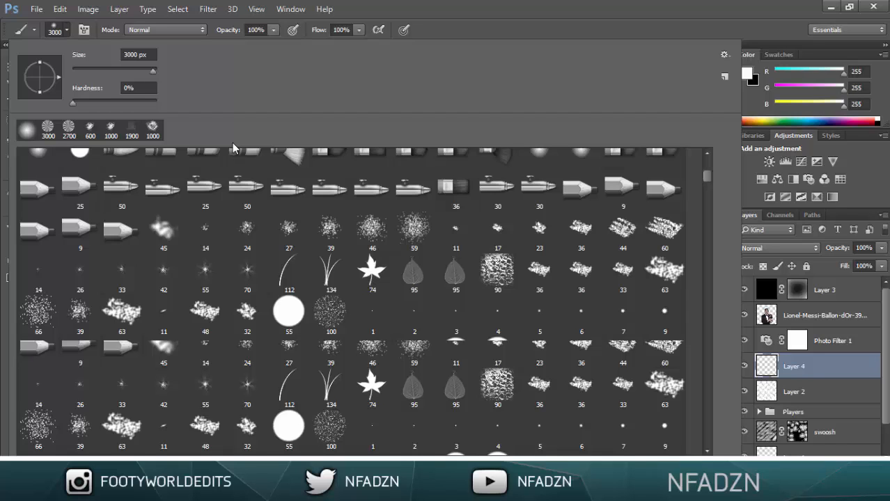
scroll(233, 148, down, 4)
scroll(234, 148, down, 4)
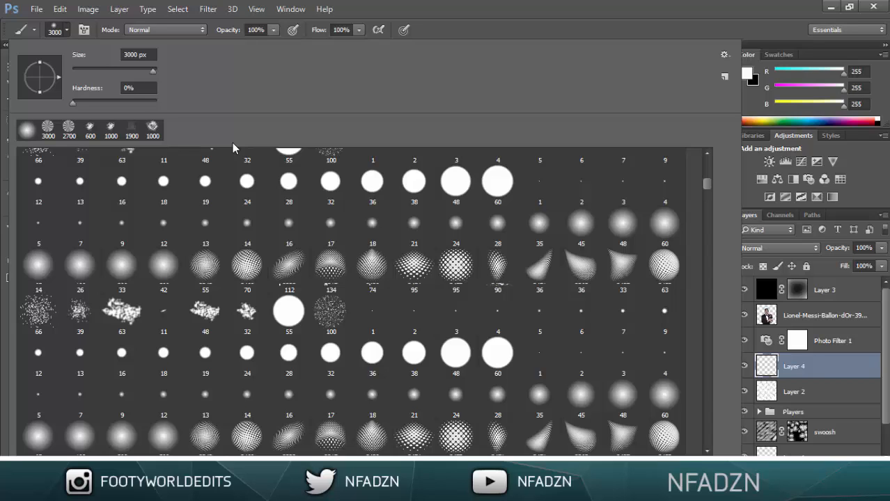
scroll(233, 148, down, 2)
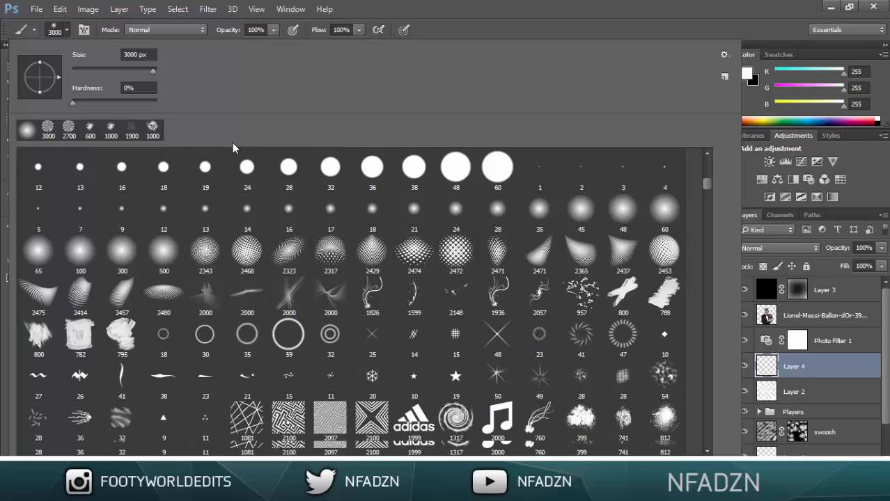
scroll(234, 149, down, 2)
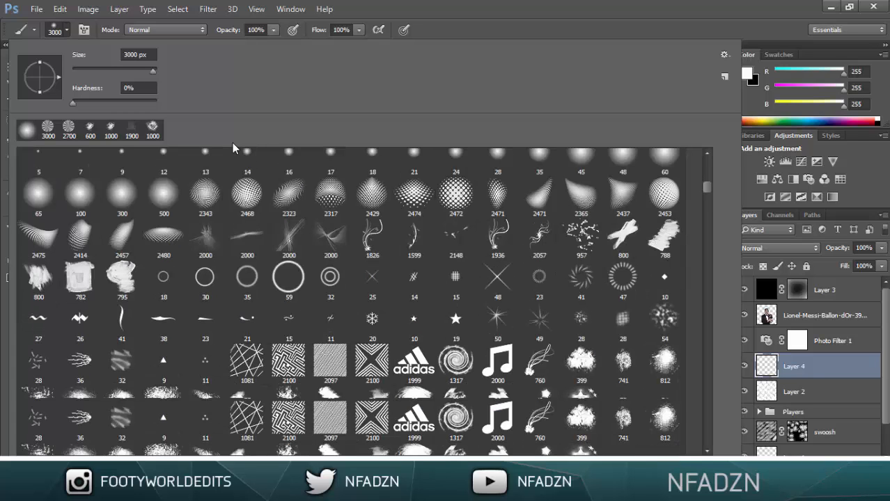
scroll(233, 148, down, 1)
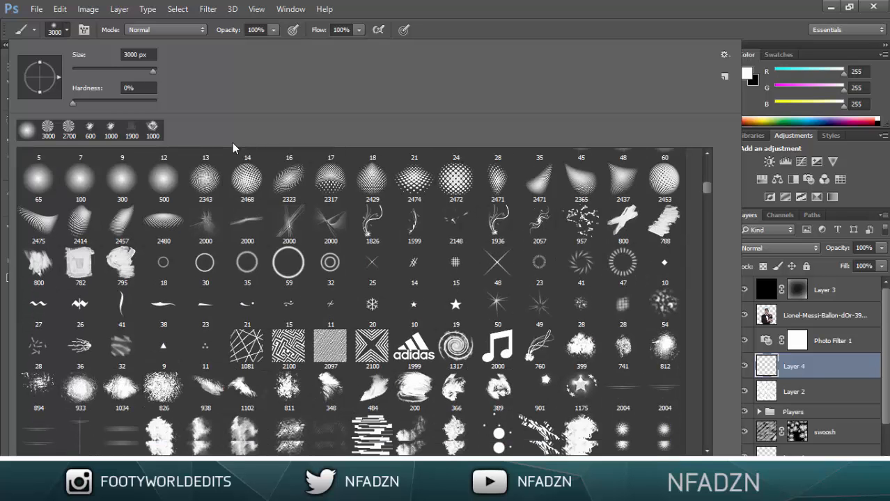
scroll(234, 149, down, 1)
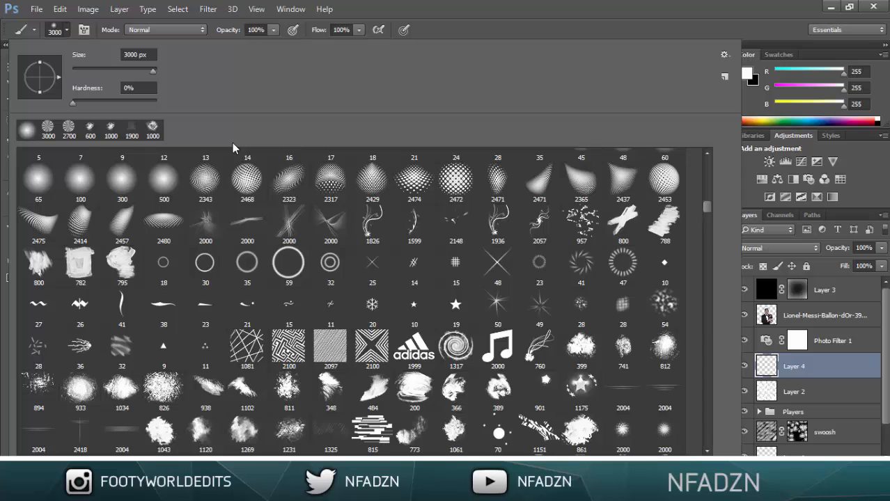
scroll(234, 148, down, 1)
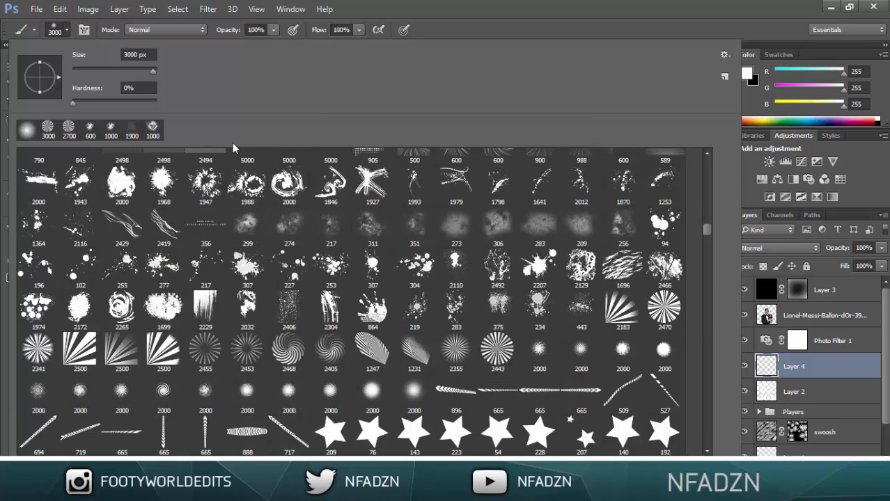
scroll(233, 148, down, 1)
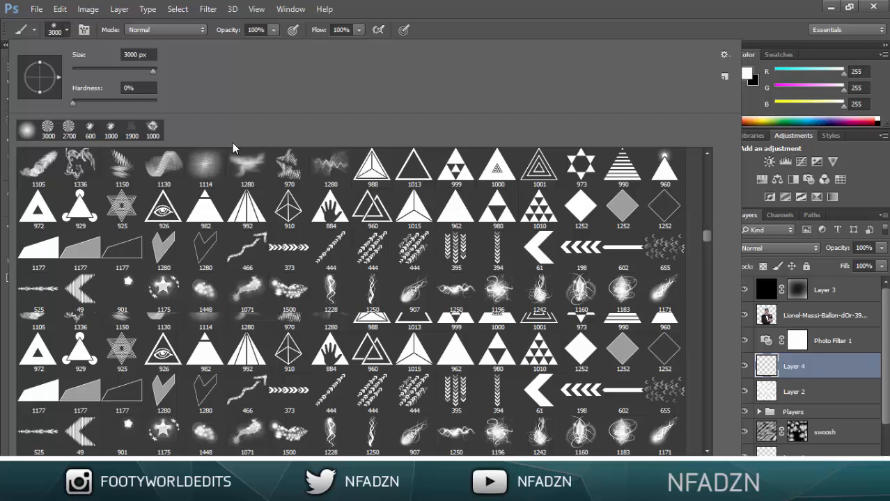
scroll(233, 148, down, 1)
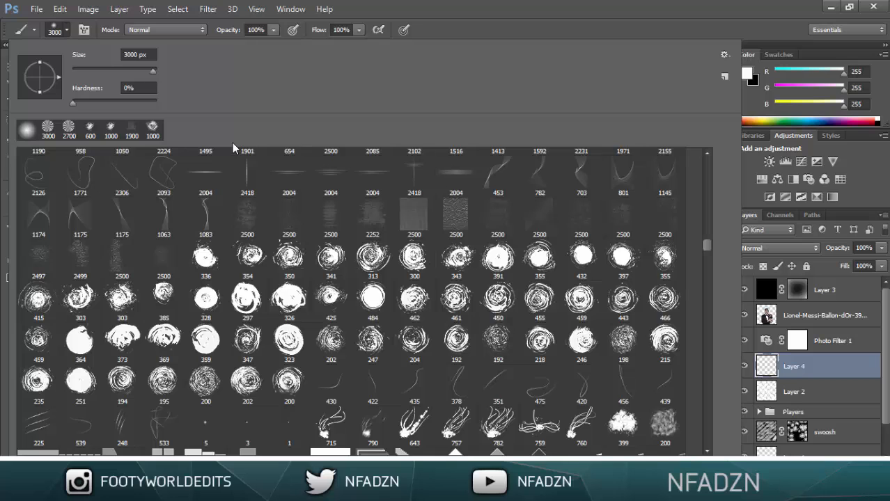
scroll(234, 149, down, 1)
scroll(234, 148, down, 2)
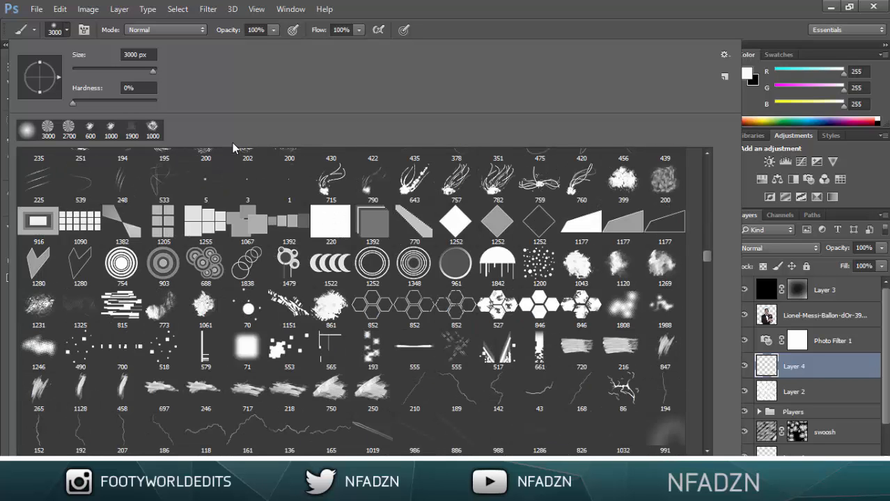
scroll(234, 148, down, 2)
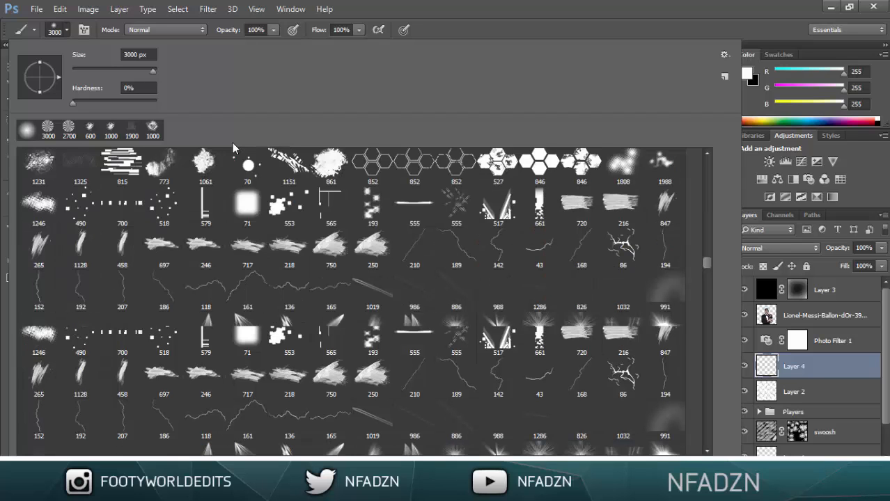
scroll(234, 148, down, 3)
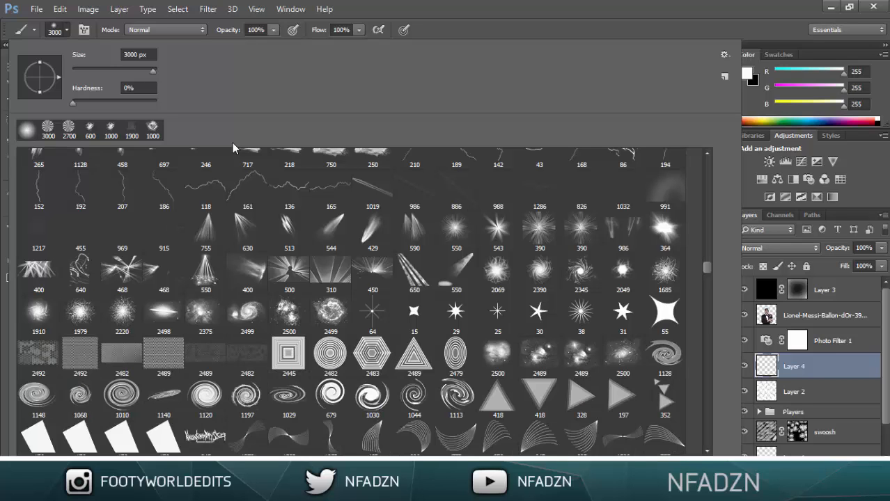
scroll(233, 149, down, 3)
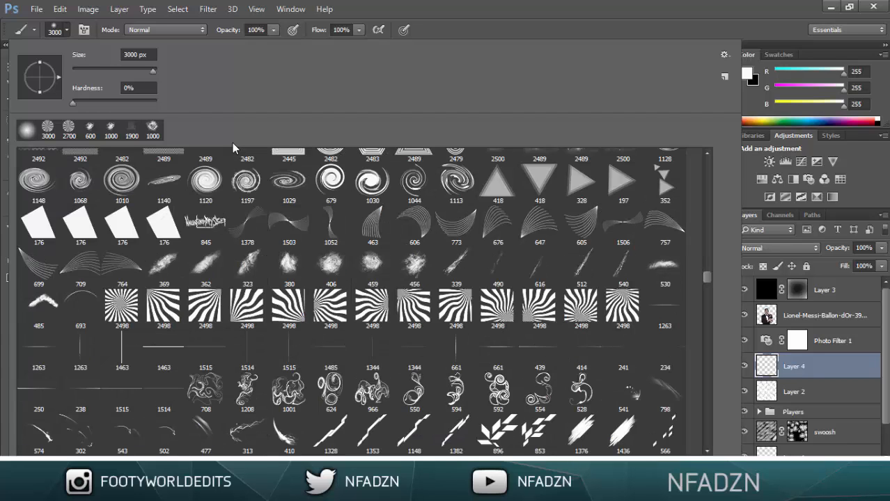
scroll(233, 149, down, 1)
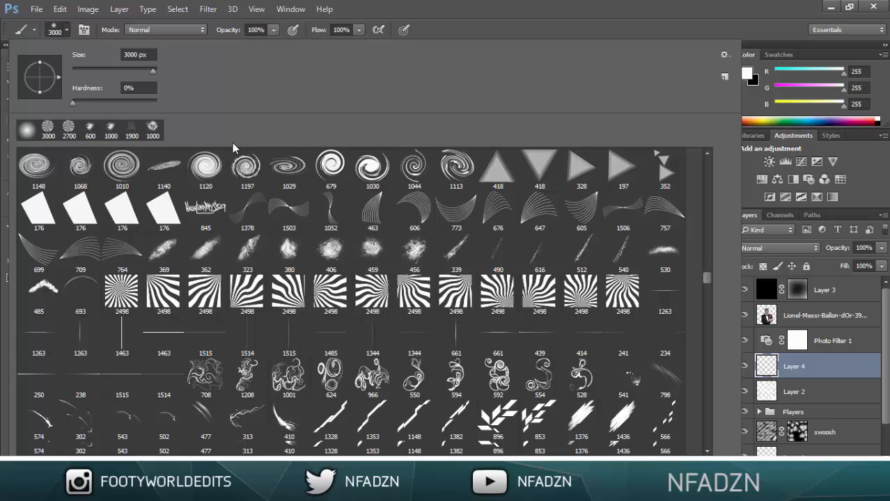
scroll(233, 148, down, 2)
scroll(233, 149, down, 3)
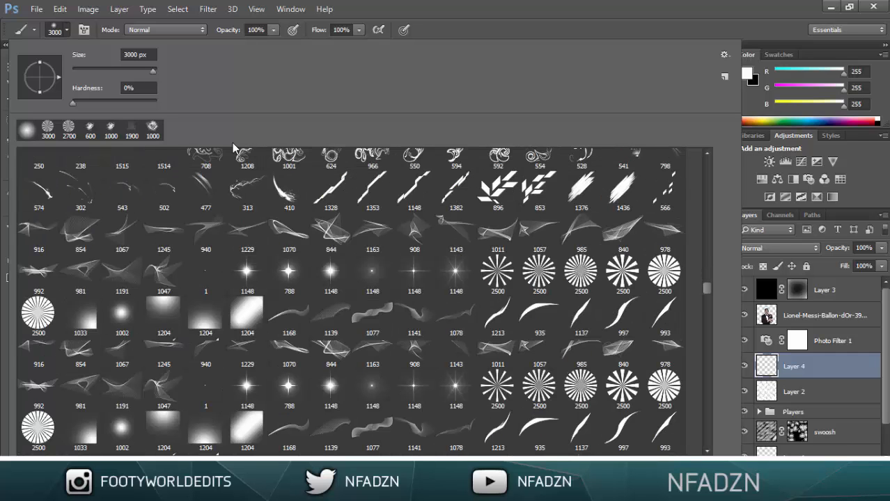
scroll(233, 148, down, 5)
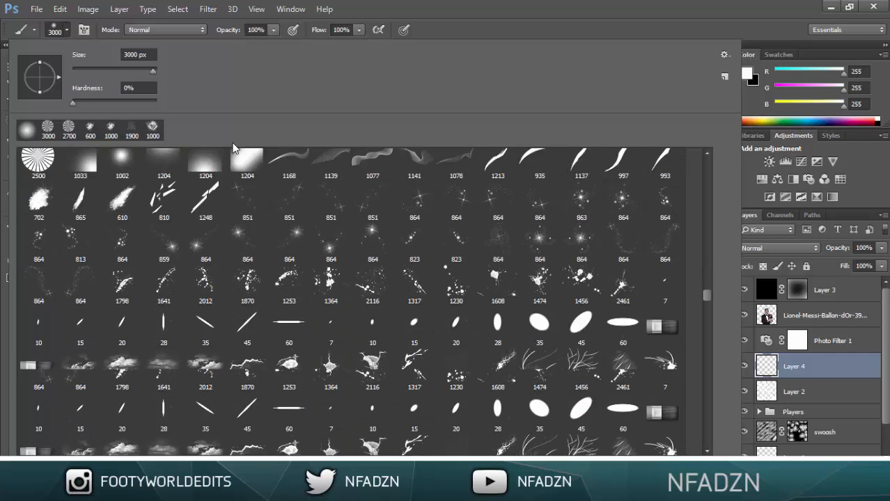
scroll(234, 148, down, 1)
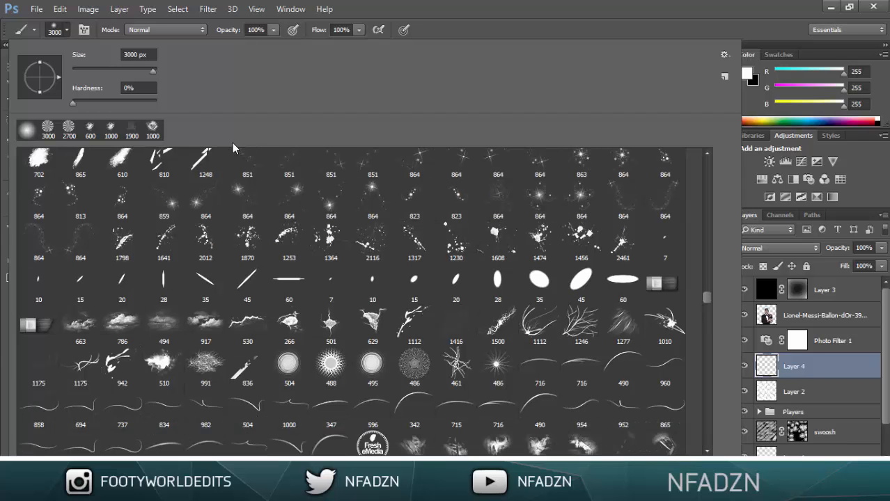
key(period)
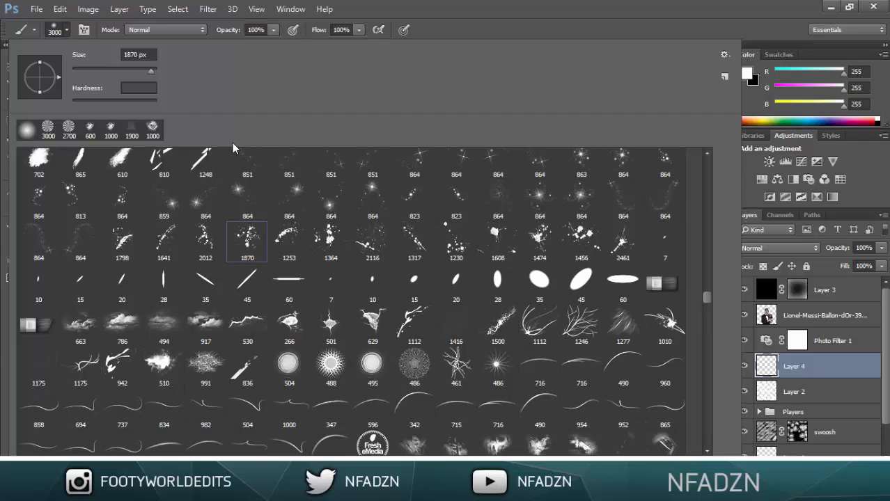
key(Return)
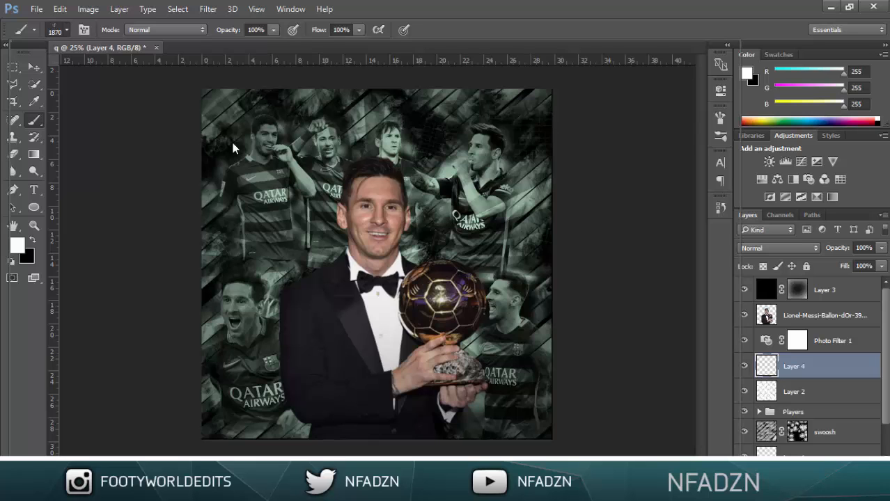
right_click(233, 148)
key(Return)
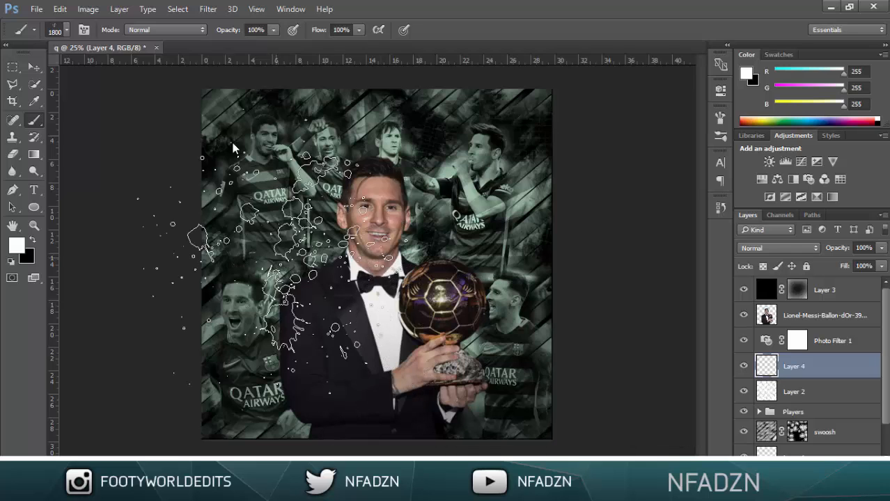
key(bracketleft)
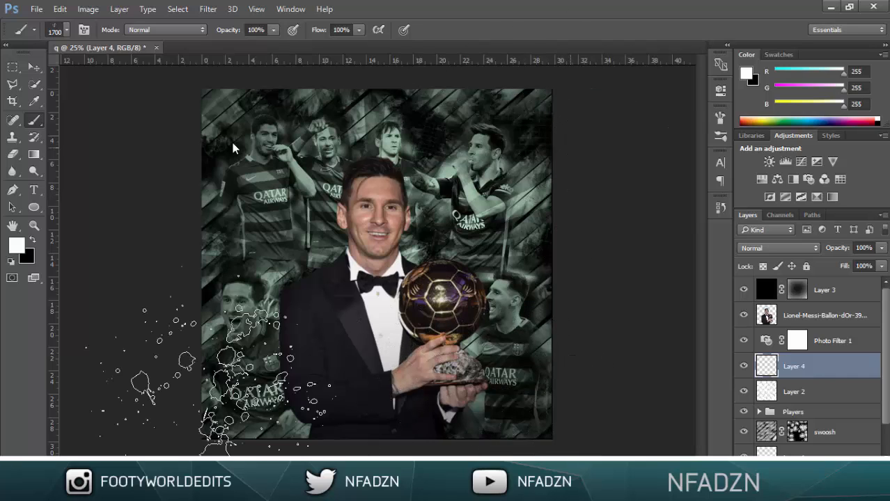
Step: Stamp white paint splatters on Layer 4 across the player photos around the central Messi cutout
mouse_move(463, 480)
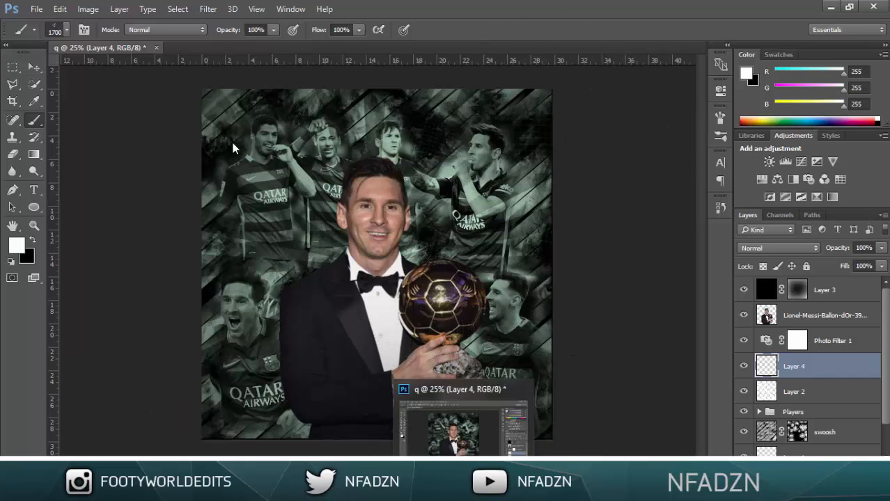
click(254, 194)
click(218, 389)
click(490, 374)
click(569, 149)
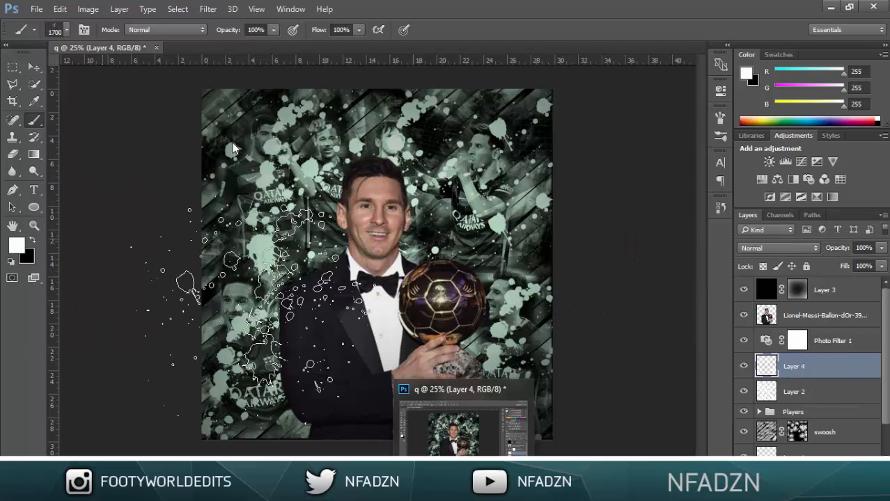
Step: Set Layer 4's blend mode to Overlay
click(778, 248)
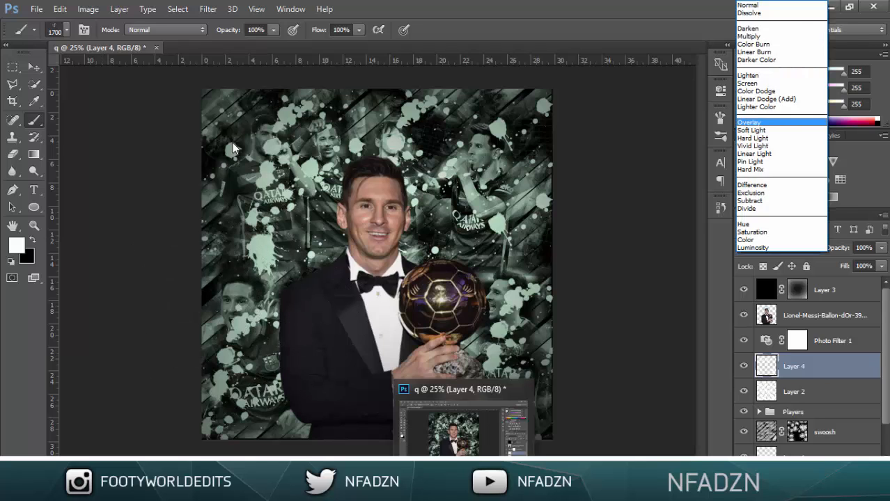
click(766, 124)
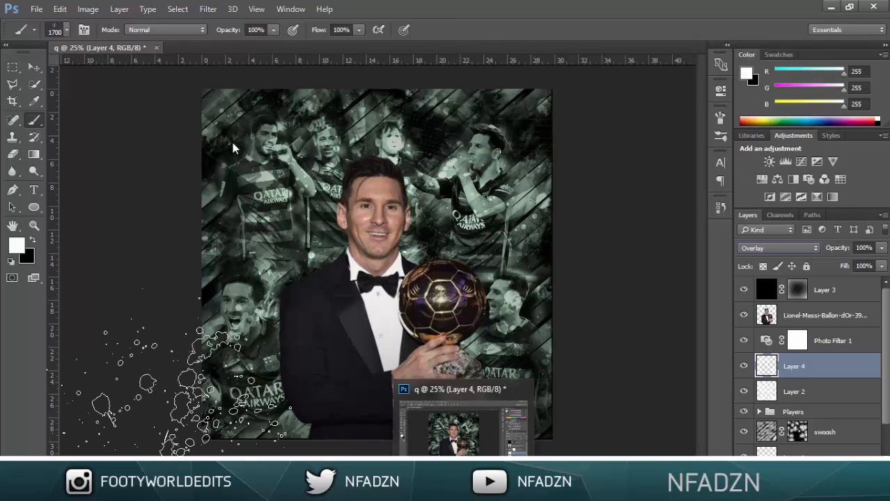
Step: Erase the Layer 4 splatters covering the background players' faces with a 250 px eraser
key(r)
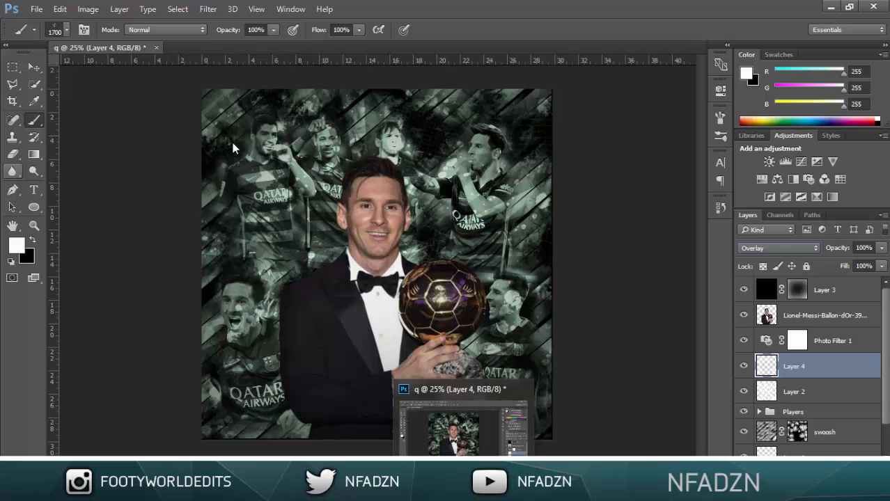
key(e)
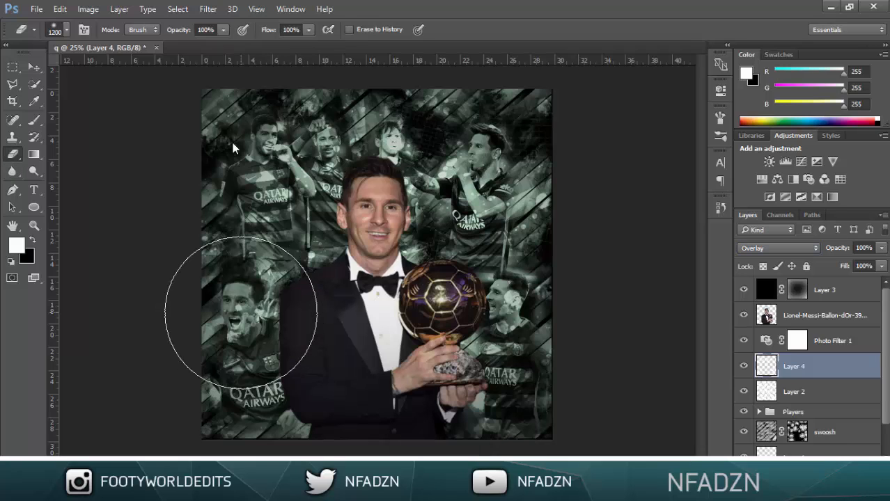
key(bracketleft)
key(bracketleft)
key(bracketleft)
key(bracketleft)
key(bracketleft)
key(bracketleft)
key(bracketleft)
key(bracketleft)
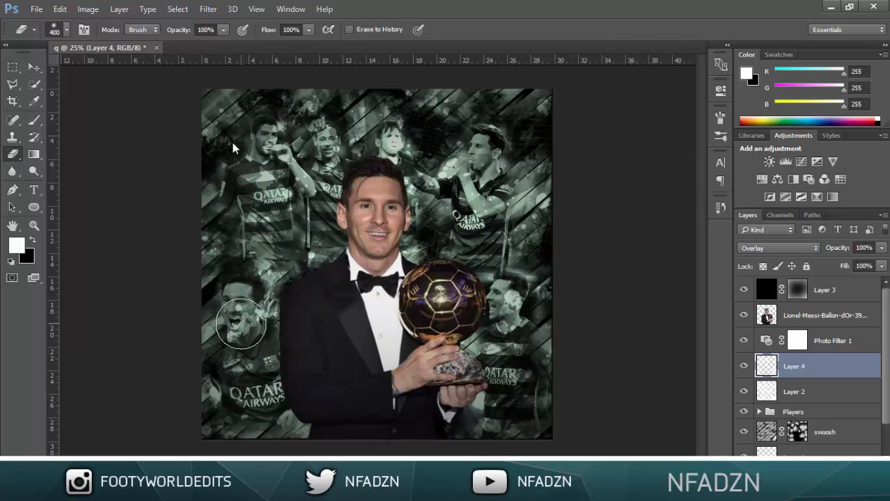
key(bracketleft)
drag(246, 311, 244, 328)
click(324, 138)
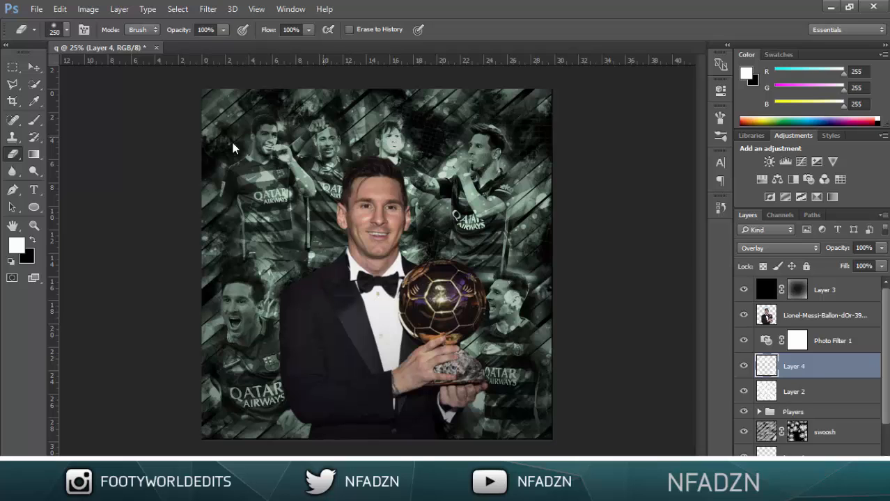
click(270, 143)
click(268, 145)
click(390, 141)
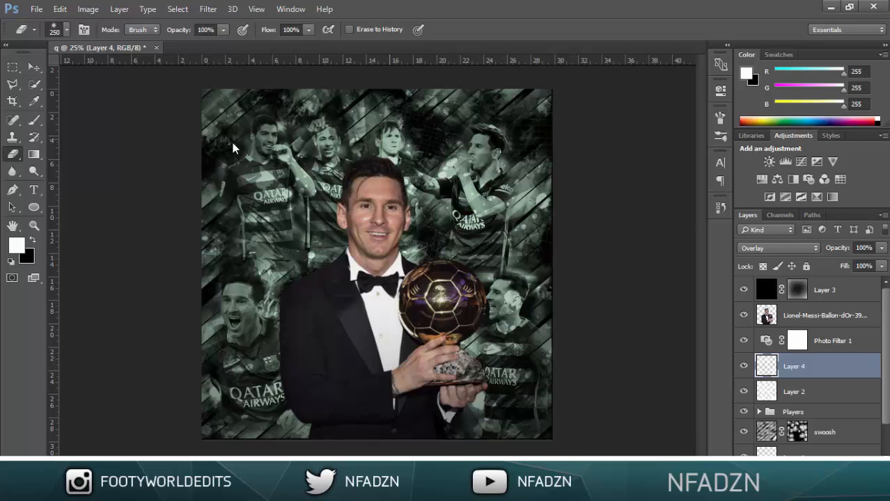
Step: Erase the remaining splatter on Layer 2 over the face just above Messi's cutout with a 200 px eraser, and reselect Layer 4
click(807, 391)
click(393, 141)
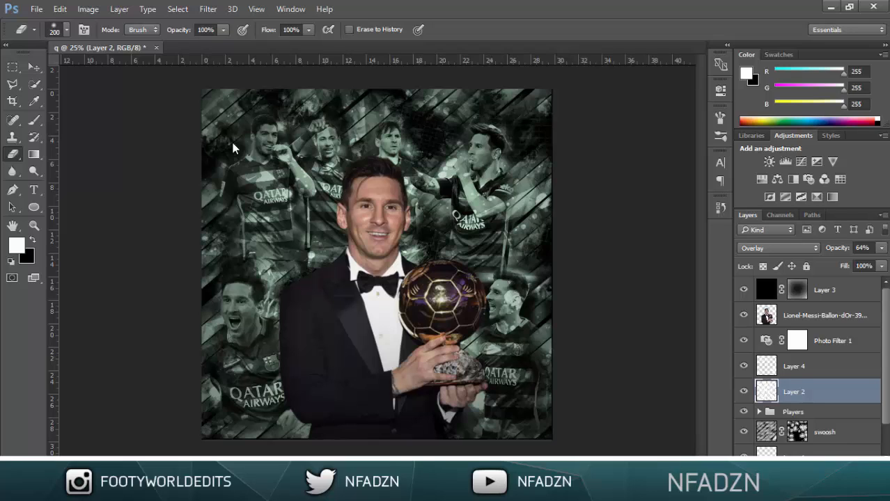
key(alt+bracketright)
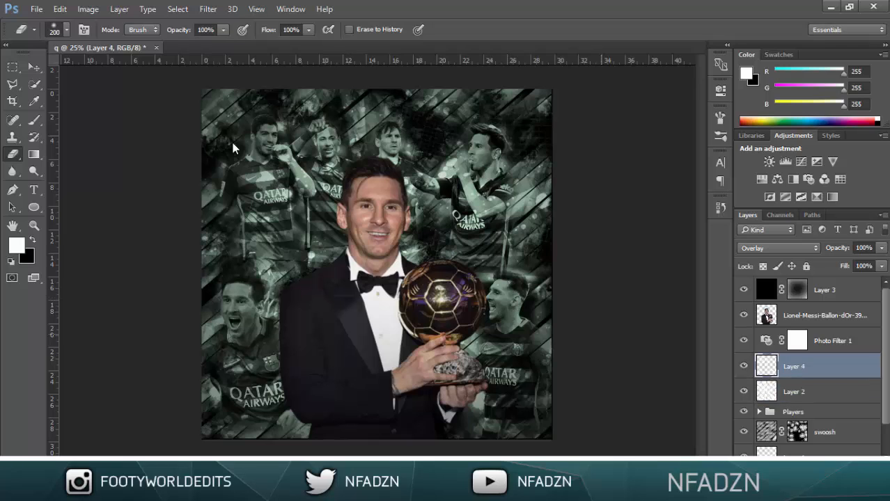
Step: Choose the 1157 px splatter-streak brush from the brush presets
key(ctrl+plus)
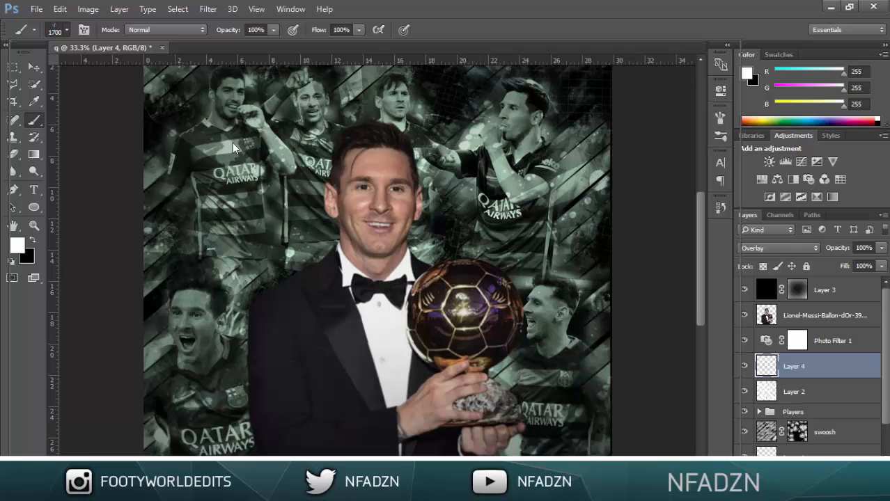
right_click(232, 143)
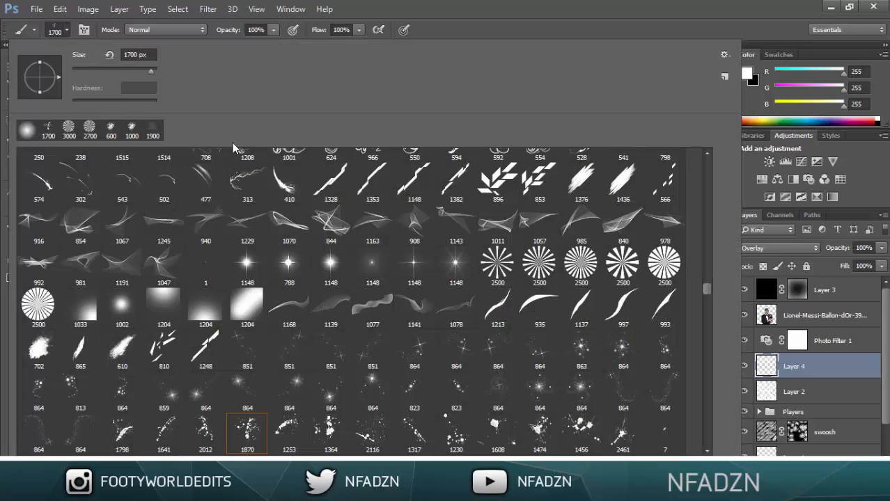
scroll(232, 142, down, 3)
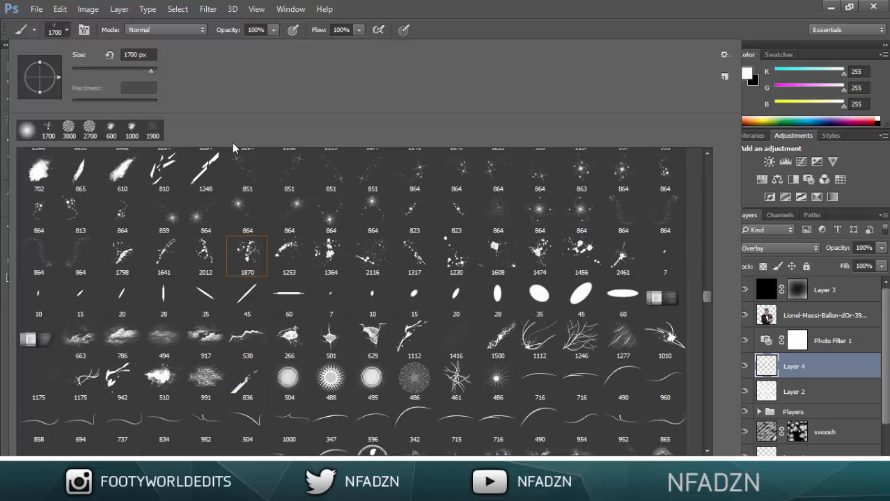
scroll(232, 142, down, 2)
scroll(232, 143, down, 2)
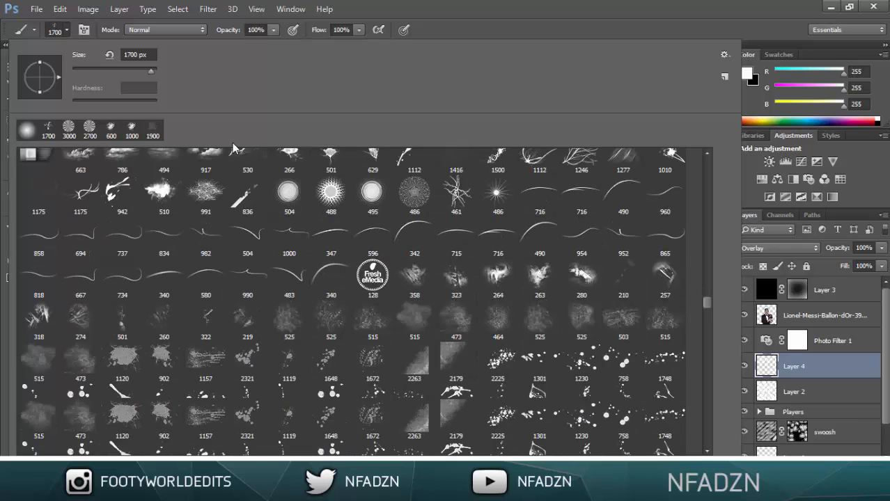
scroll(232, 142, down, 2)
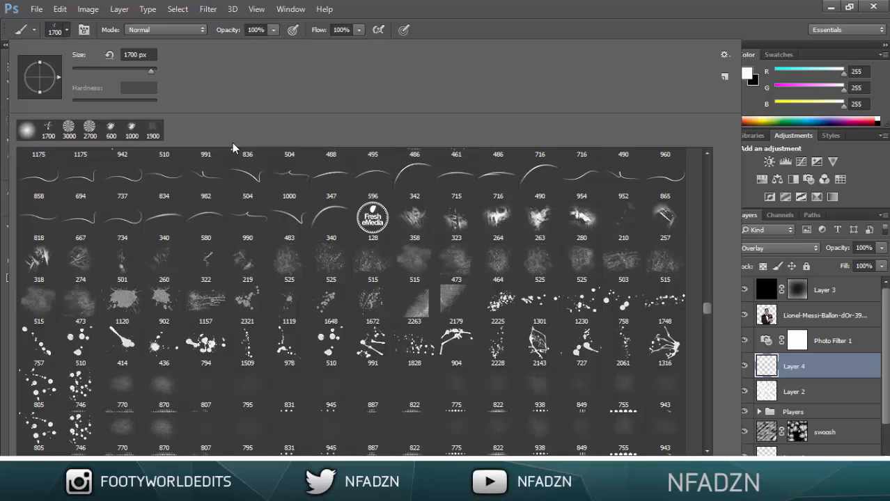
scroll(232, 142, down, 1)
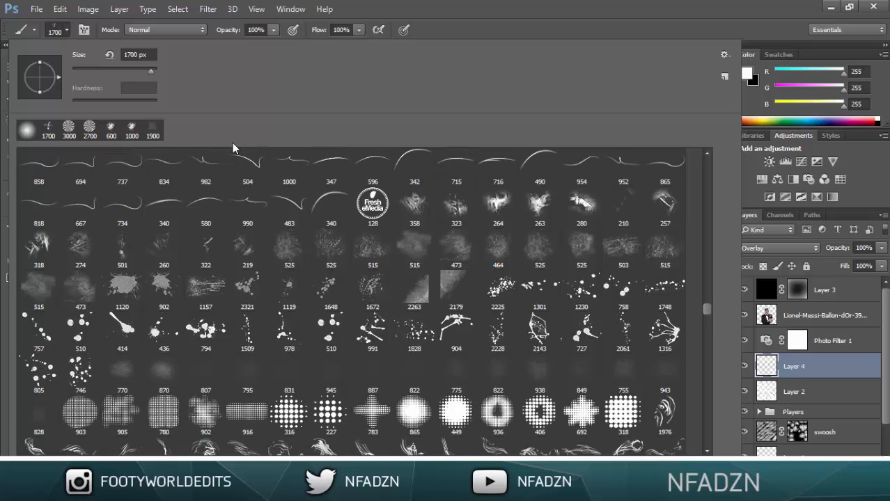
click(163, 290)
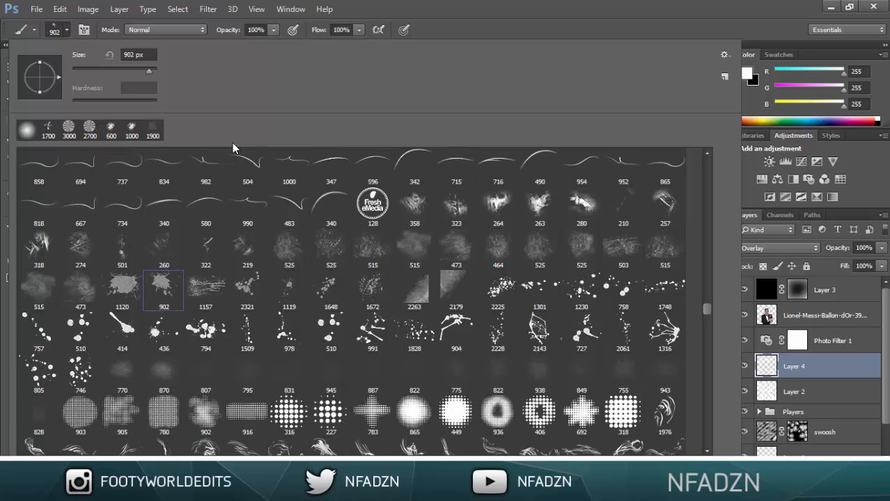
key(period)
key(comma)
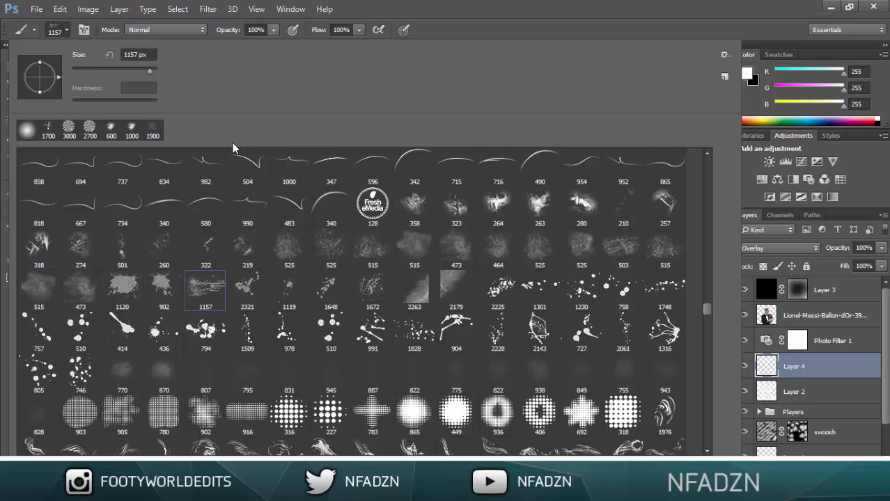
key(Return)
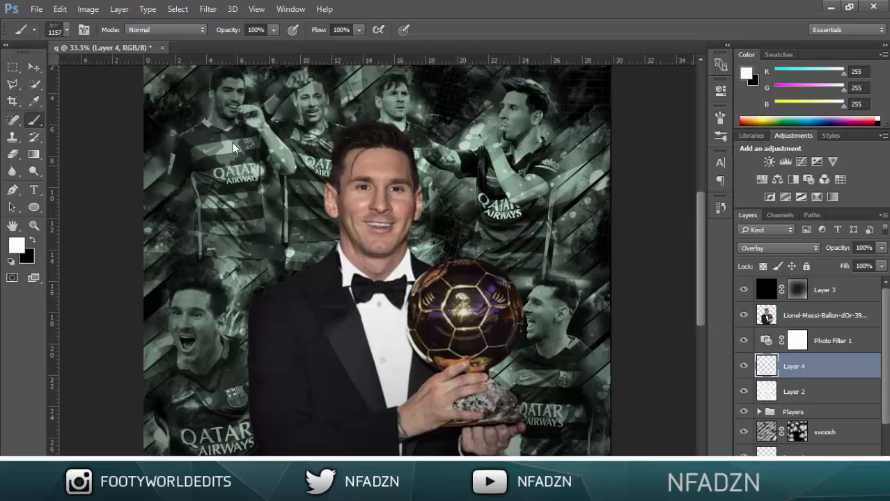
key(ctrl+minus)
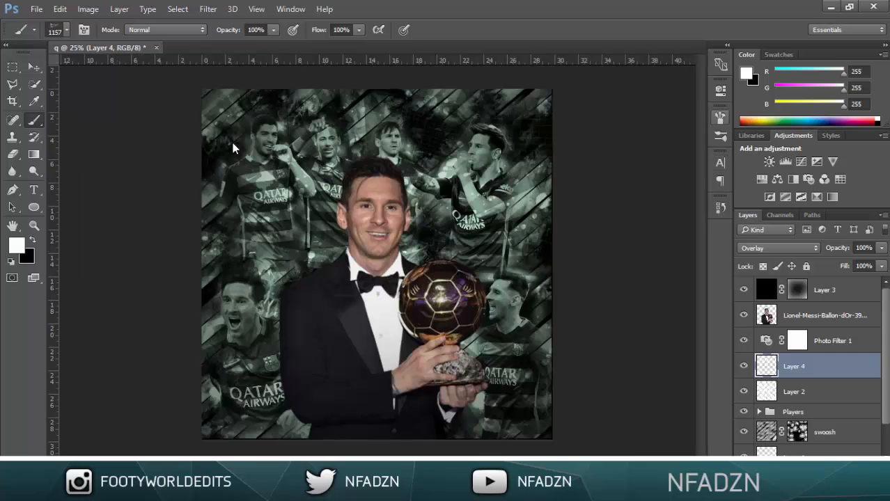
Step: Set the brush's Shape Dynamics to 24% size jitter and 100% angle jitter
key(F5)
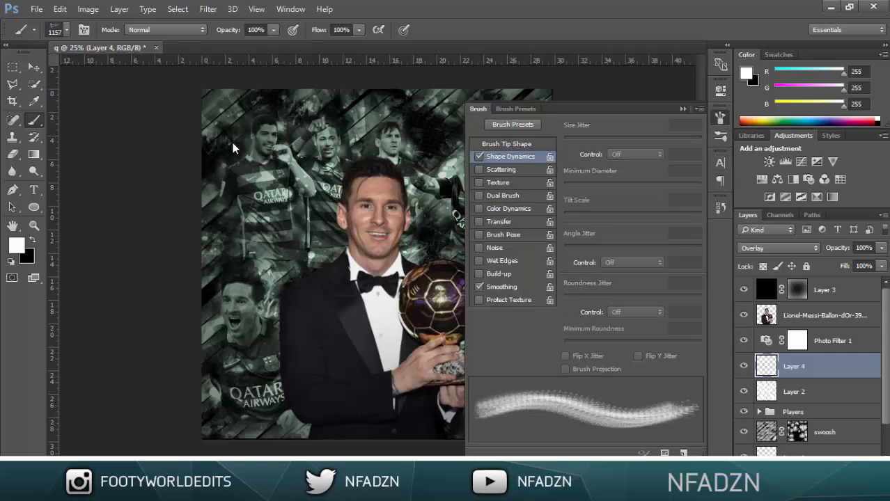
drag(564, 139, 596, 140)
drag(564, 248, 701, 248)
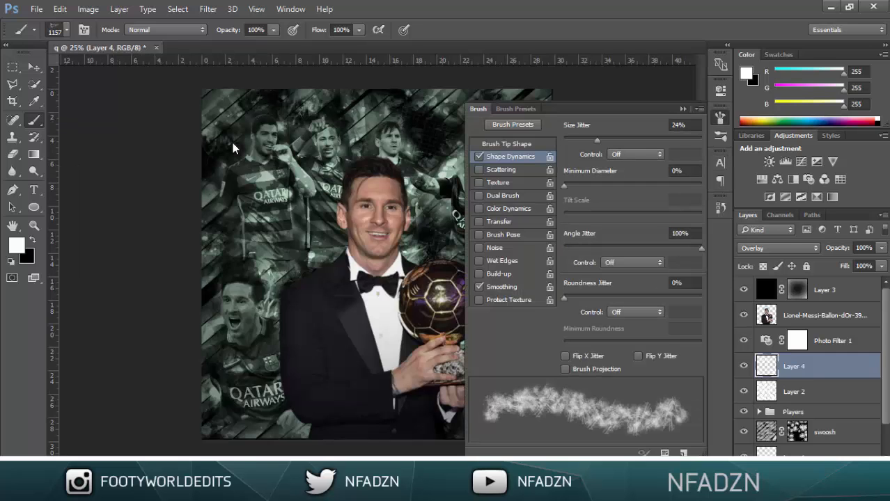
key(F5)
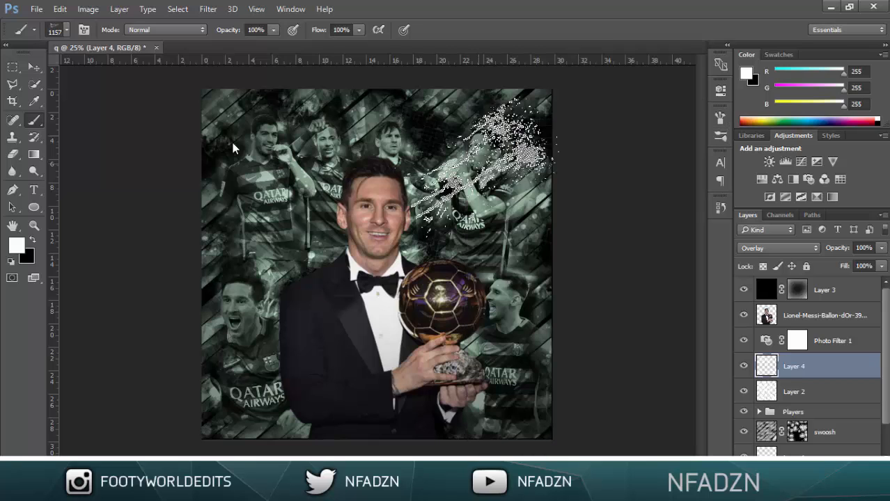
Step: Stamp white splatter streaks across the background players on a new layer above Layer 4 and set its blend mode to Overlay
key(ctrl+shift+alt+n)
click(456, 150)
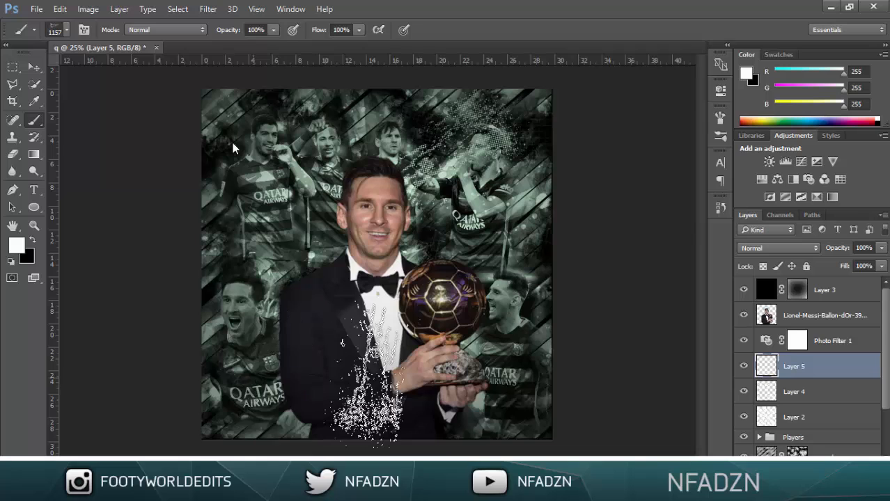
click(282, 212)
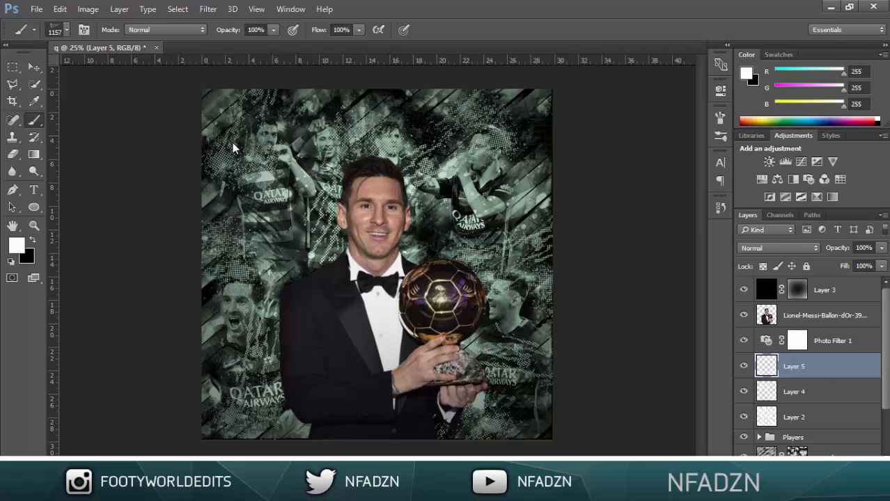
click(777, 248)
key(Return)
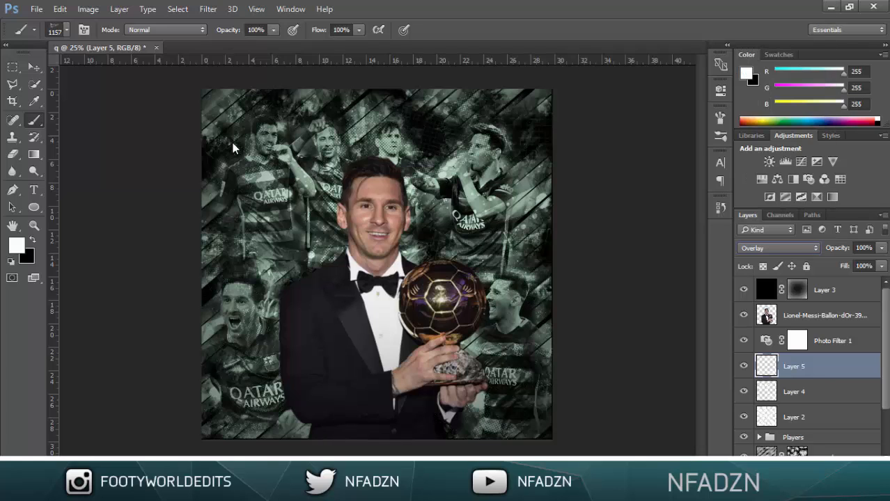
Step: Erase the Layer 5 splatter streaks covering the background players' faces with the 200 px eraser
key(e)
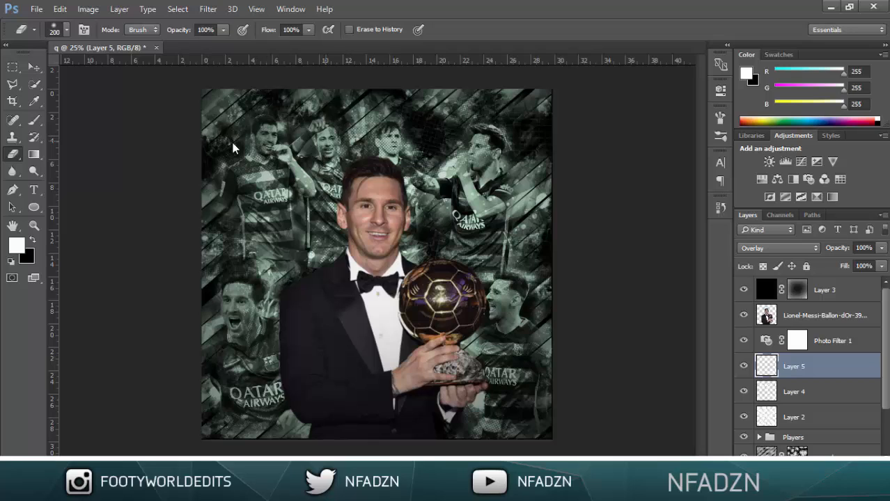
click(389, 142)
click(388, 144)
click(480, 147)
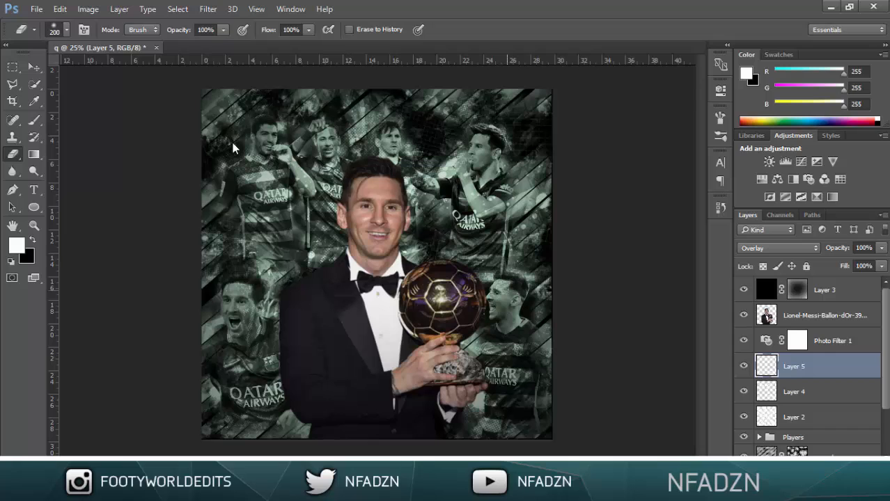
click(502, 289)
click(248, 319)
key(ctrl+minus)
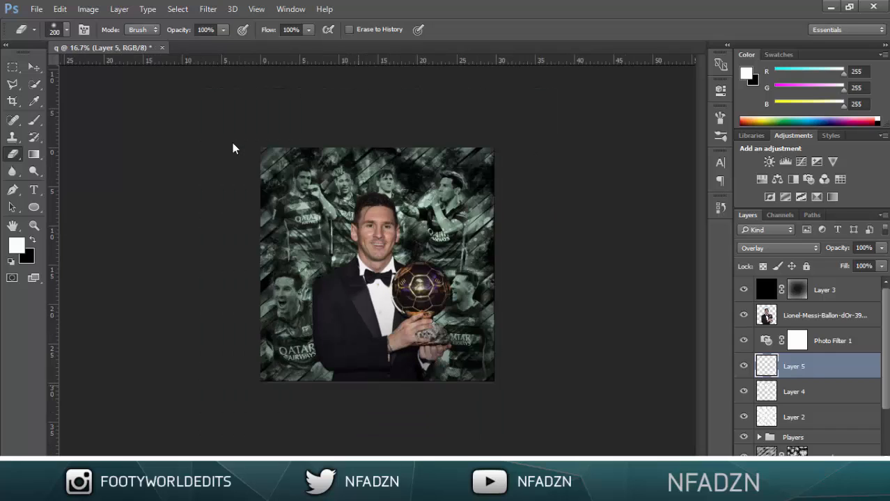
key(ctrl+plus)
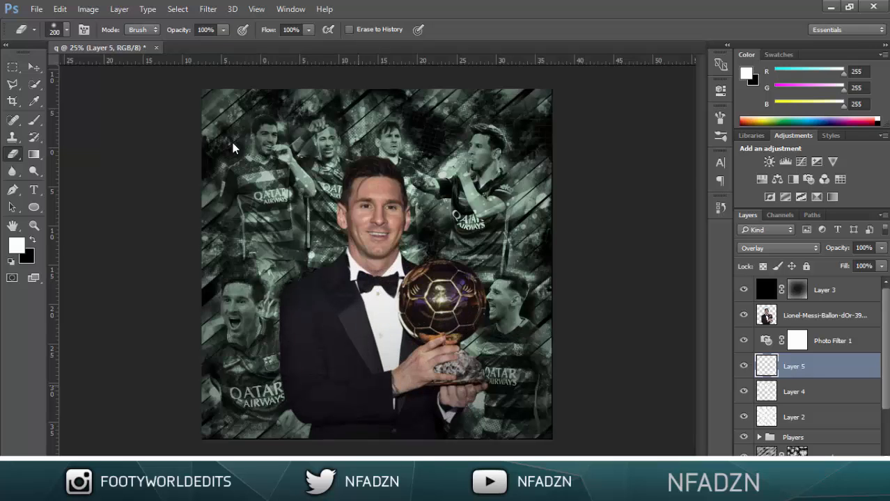
key(ctrl+plus)
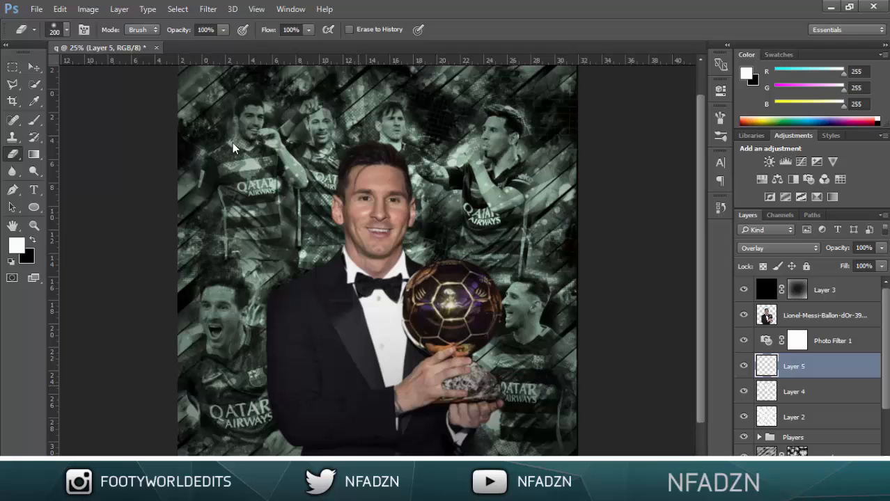
key(ctrl+minus)
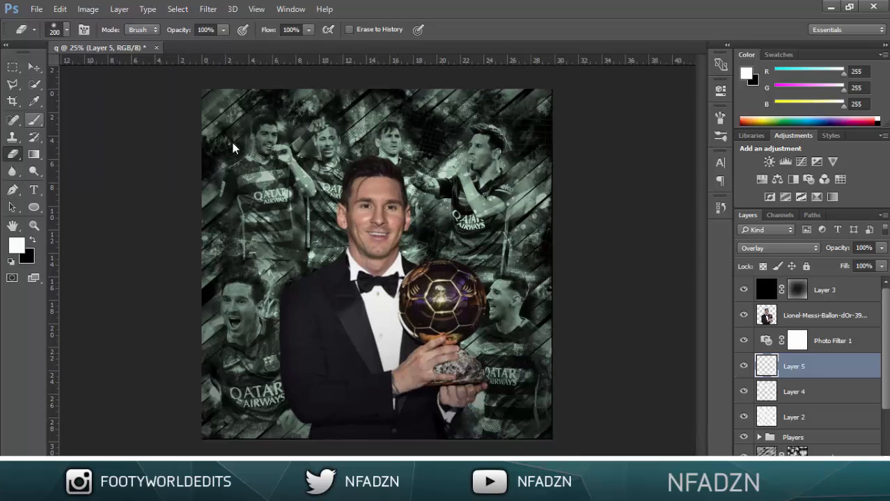
Step: Choose the 2179 px grunge corner brush from the brush presets
key(b)
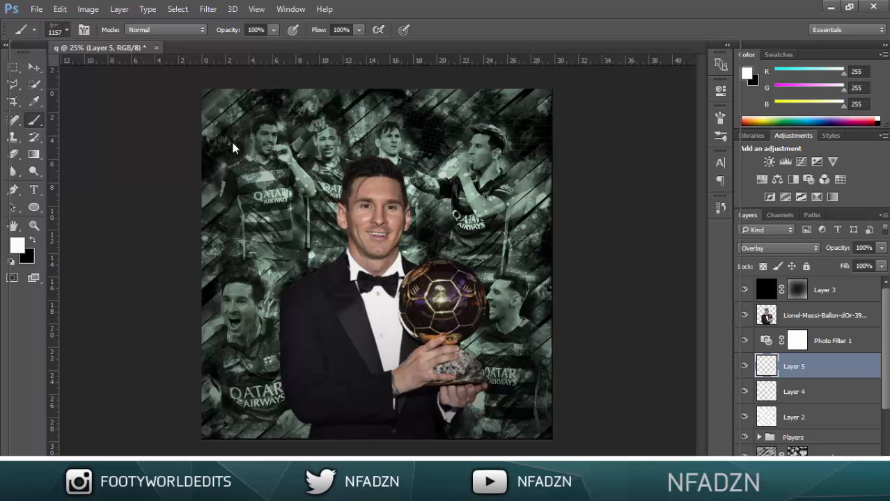
right_click(232, 143)
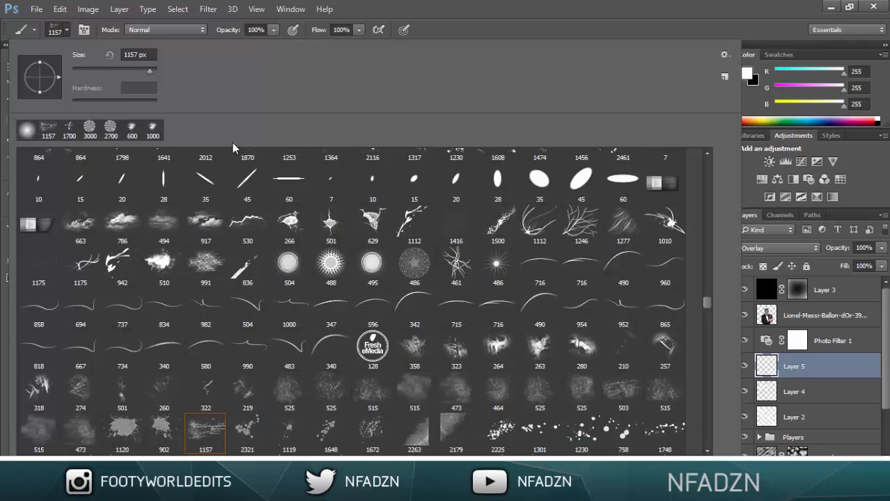
double_click(453, 431)
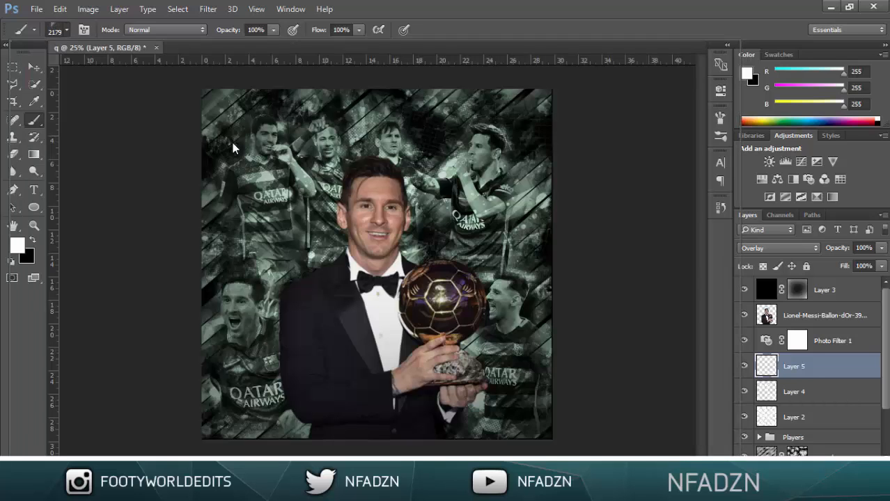
right_click(232, 142)
key(Escape)
key(ctrl+minus)
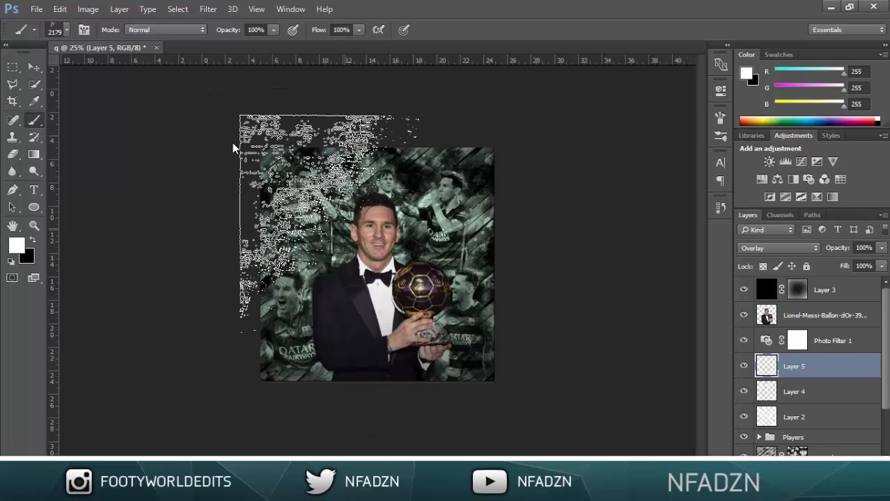
Step: Stamp white grunge corners on a new layer above Layer 5 using the 2300 px and 2263 px brushes and change its blend mode
key(bracketright)
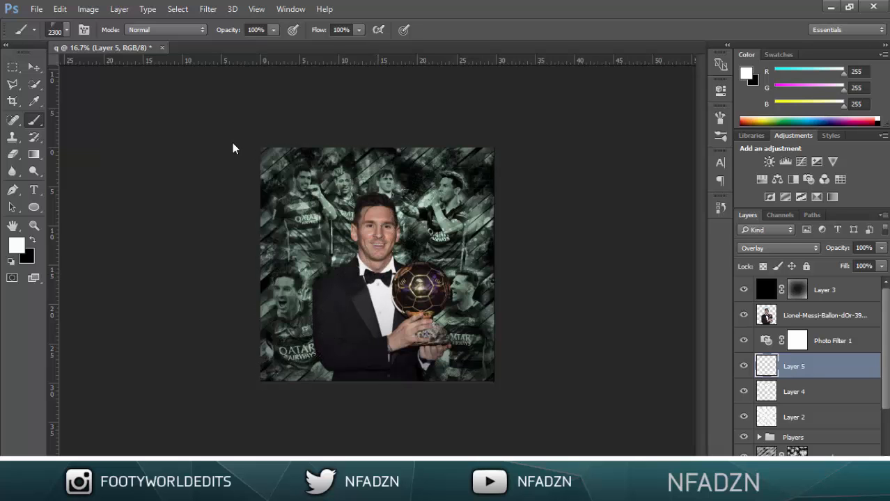
key(ctrl+shift+alt+n)
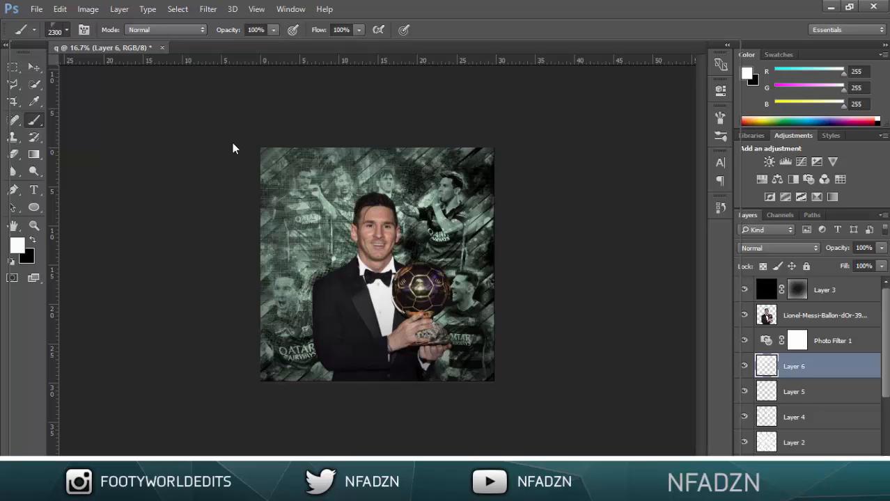
right_click(232, 146)
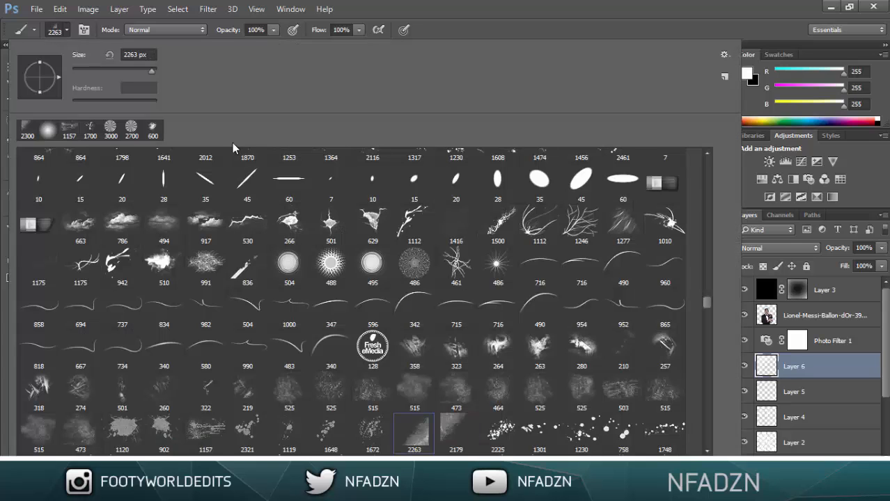
key(Return)
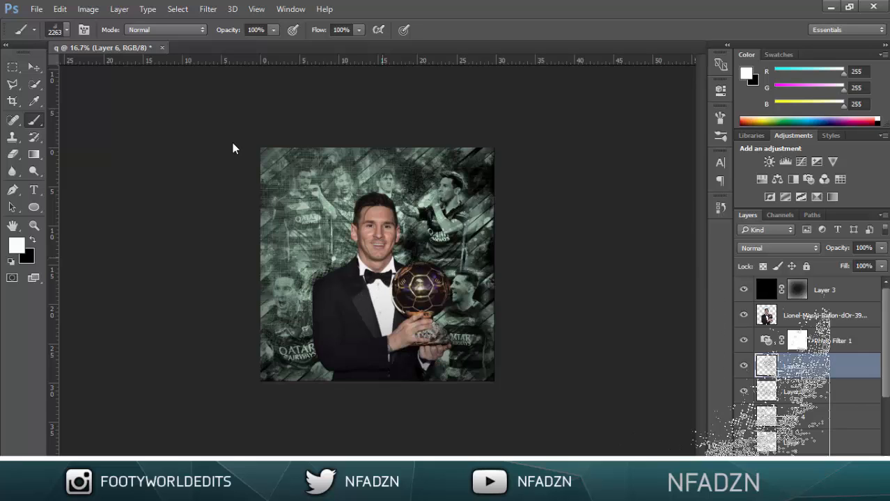
click(397, 300)
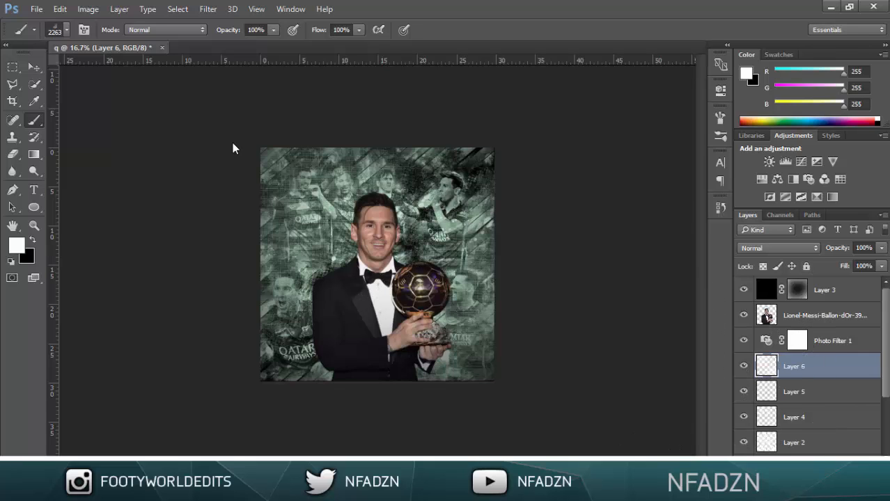
click(777, 248)
click(755, 117)
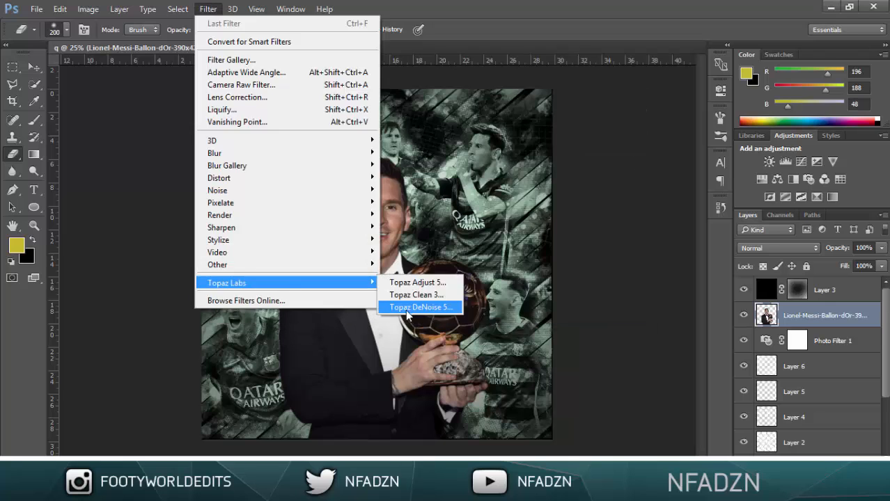
Step: Apply Topaz DeNoise to the Messi photo layer with an Overall Strength of 0.30
click(418, 309)
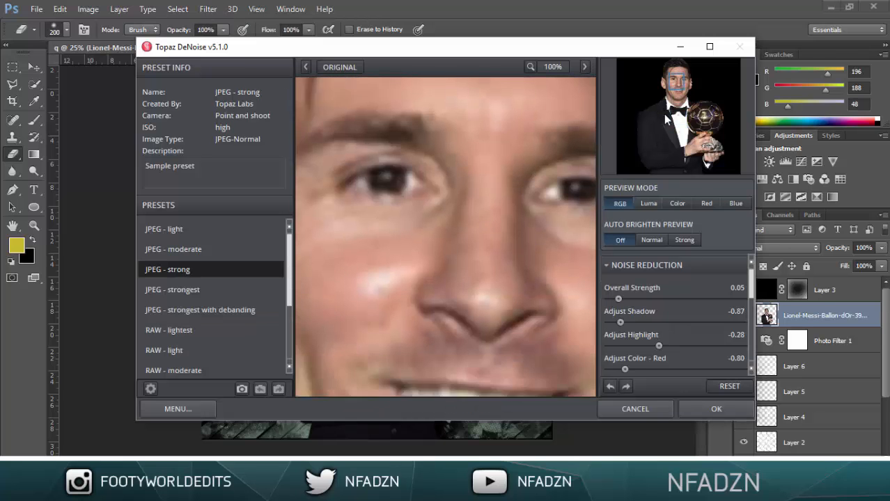
click(665, 120)
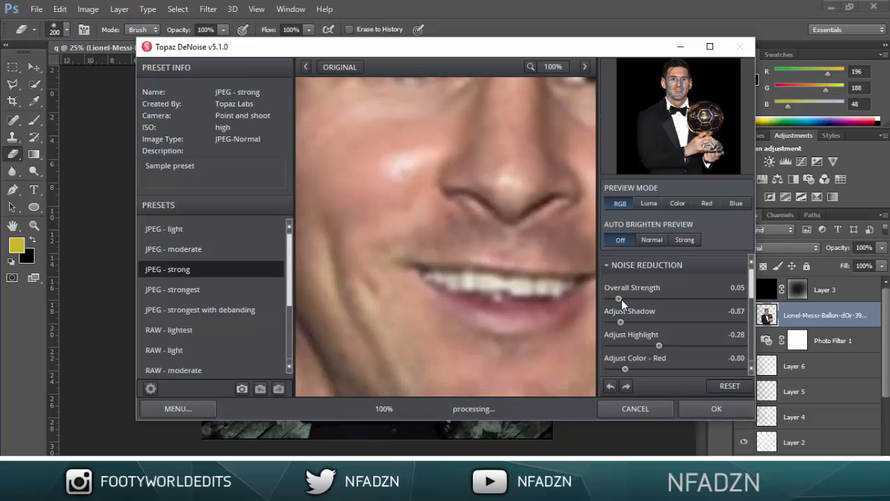
drag(619, 299, 652, 300)
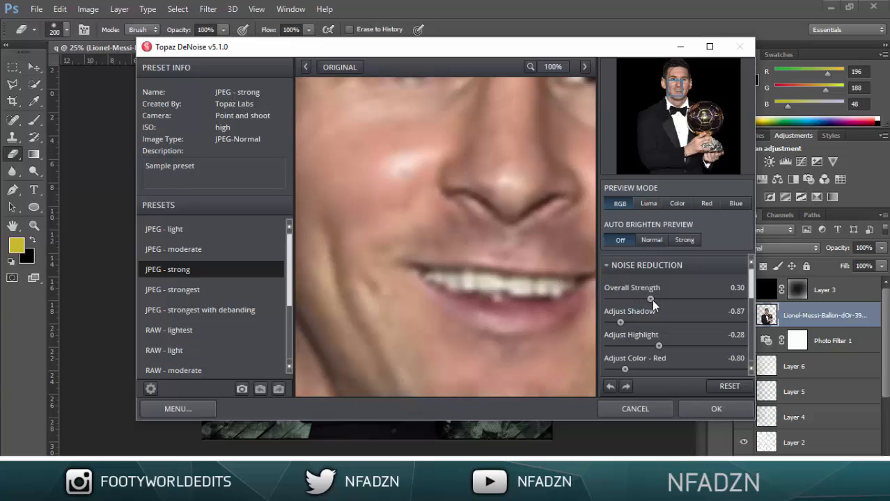
click(696, 403)
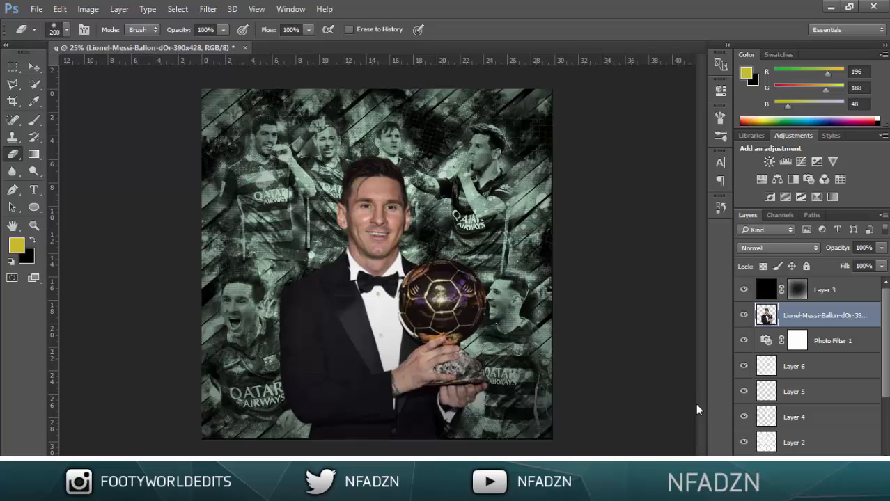
Step: Load Topaz Adjust 5 for the Messi photo layer and choose the Psychedelic preset from the Adjust 4 Preset List
click(203, 9)
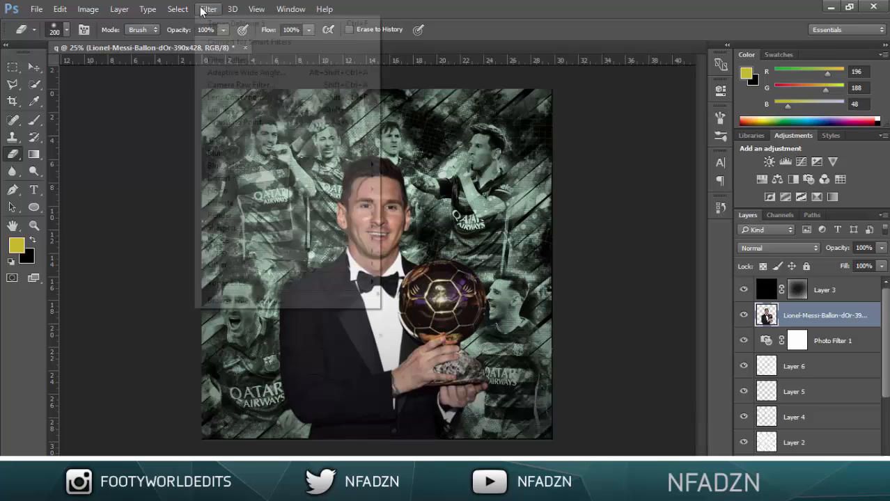
mouse_move(293, 282)
click(399, 282)
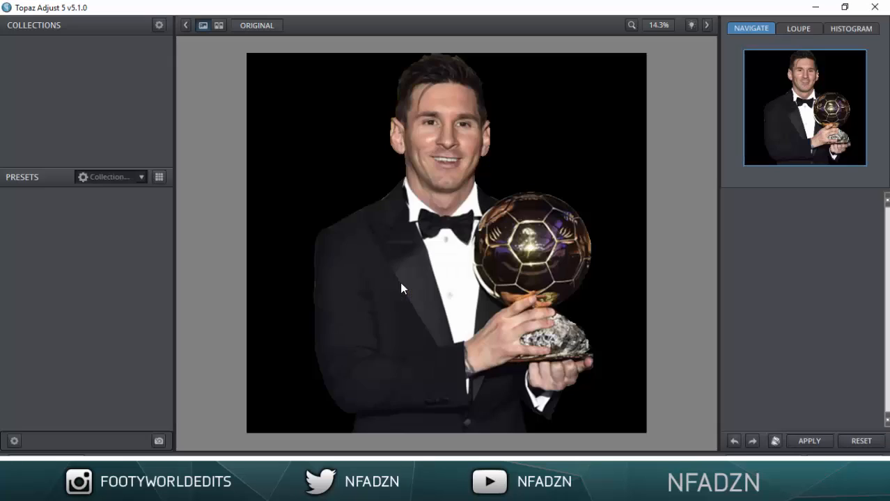
drag(169, 259, 173, 332)
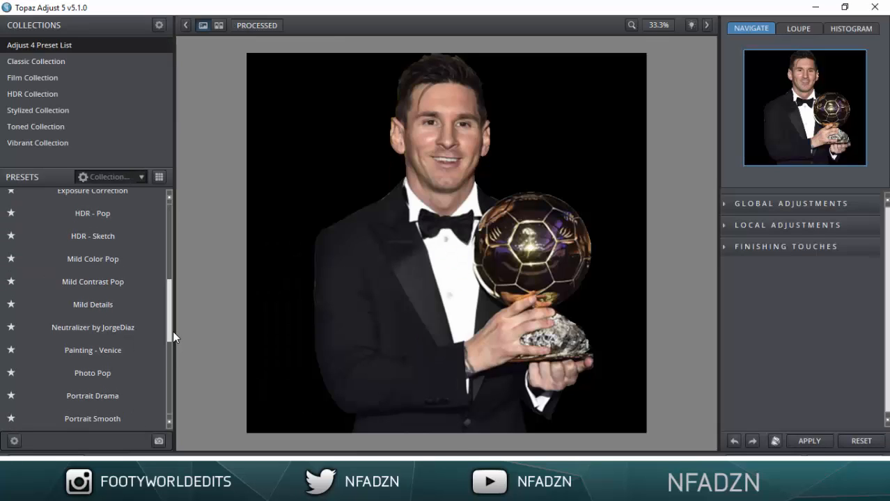
scroll(173, 330, down, 1)
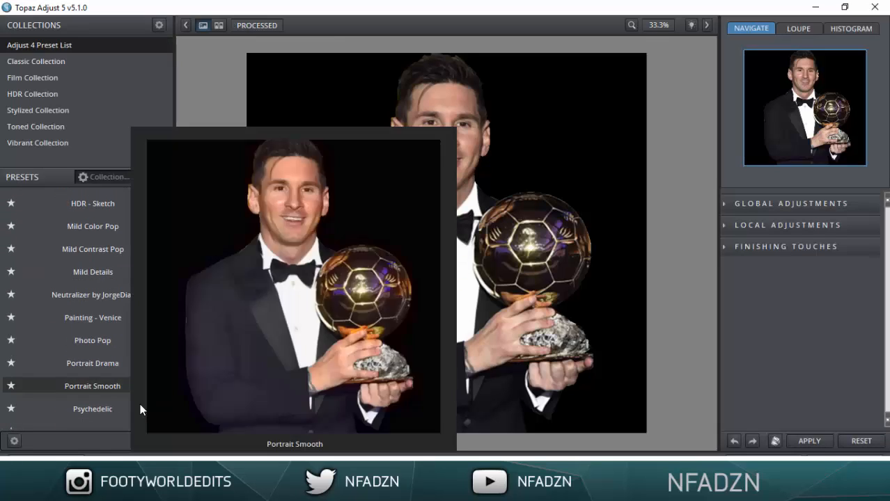
click(123, 406)
Step: Adjust the Overall Transparency of the Psychedelic effect under Finishing Touches and apply it to the layer
scroll(786, 404, down, 8)
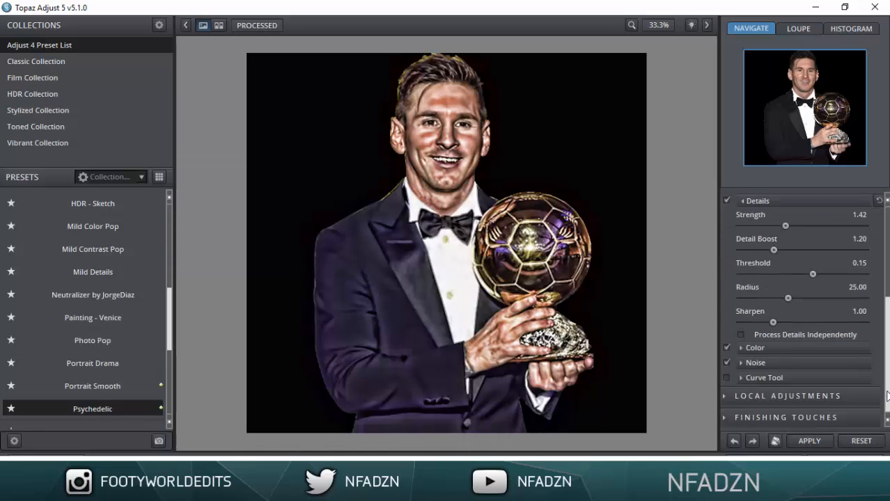
click(770, 361)
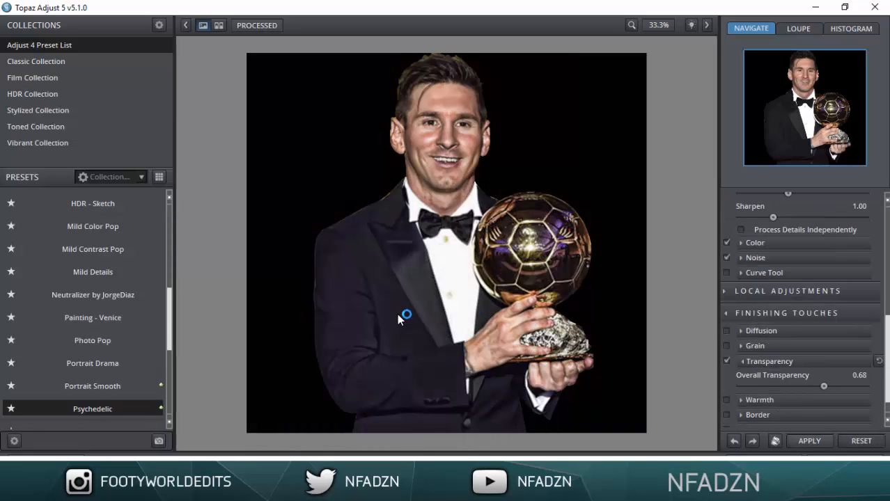
click(145, 209)
drag(817, 388, 834, 388)
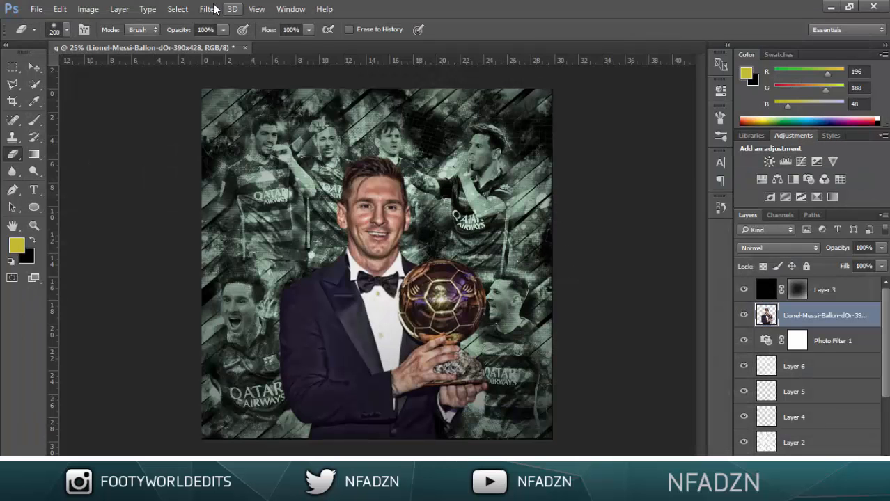
Step: Apply Topaz Clean 3 to the Messi photo layer, previewing the face while adjusting the Clean strength
click(208, 9)
click(410, 285)
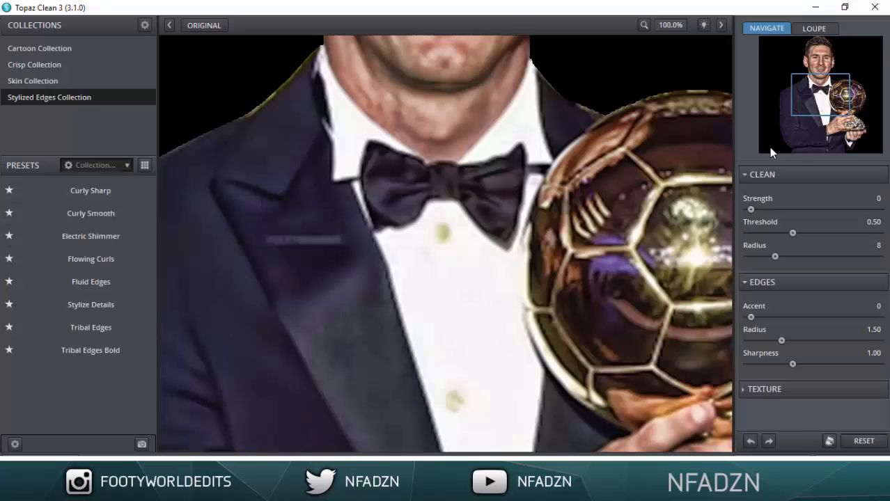
click(822, 56)
drag(751, 210, 747, 233)
drag(782, 209, 773, 209)
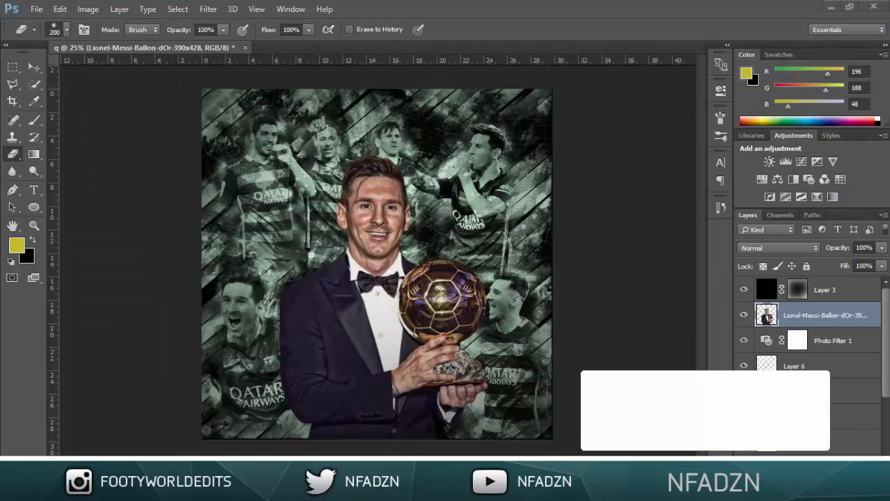